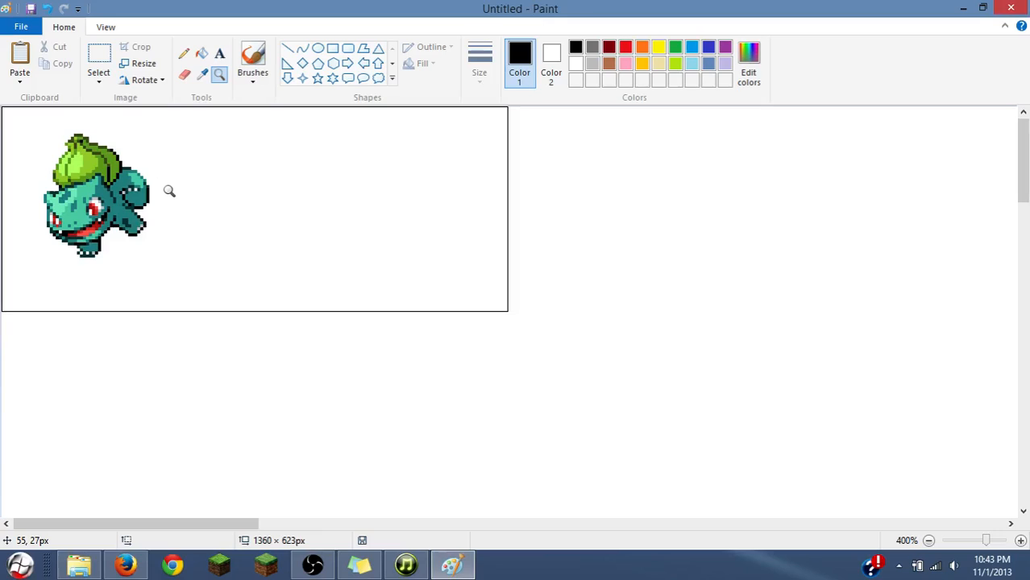
- Inspect the Bulbasaur sprite's pixels at up to 800% magnification
left_click(169, 191)
left_click(168, 191)
left_click(168, 190)
left_click(169, 190)
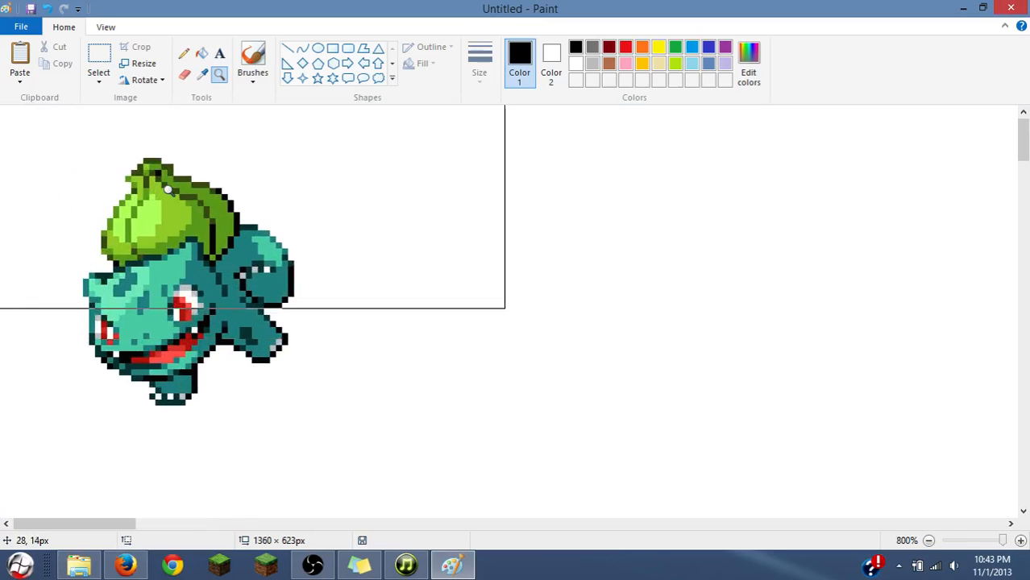
right_click(172, 224)
right_click(160, 222)
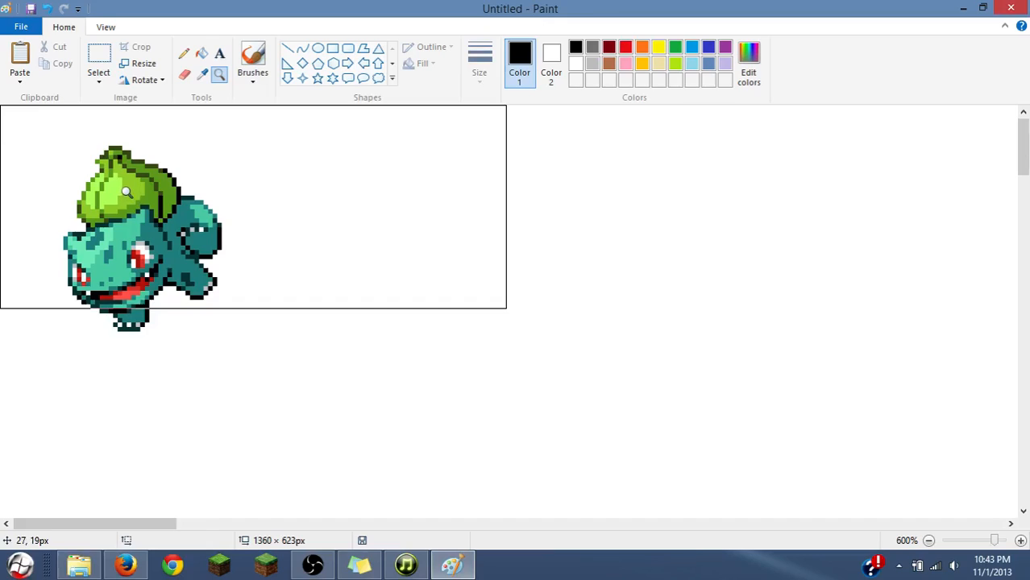
right_click(126, 192)
right_click(125, 192)
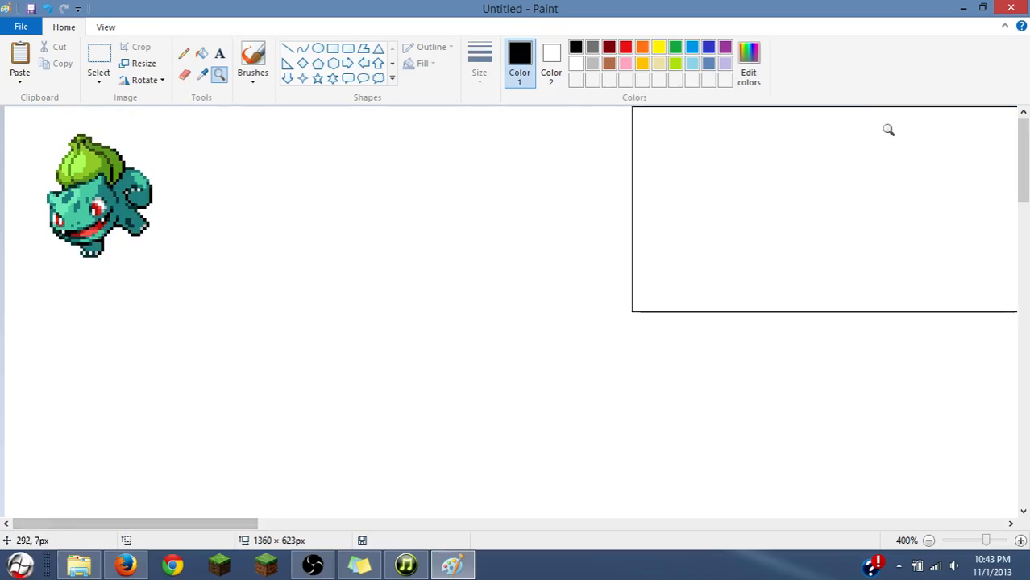
- Duplicate the Bulbasaur sprite with a rectangular selection and place the copy below and to the right of the original
left_click(98, 58)
left_click_drag(180, 279, 4, 108)
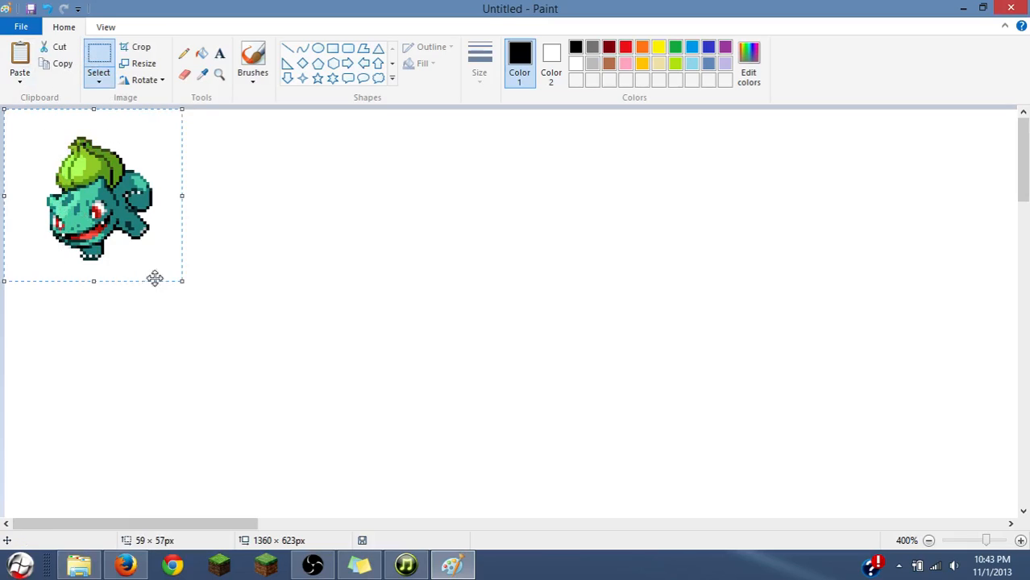
left_click(49, 64)
left_click(17, 56)
left_click_drag(30, 151, 299, 258)
- Turn on transparent selection, shift the pasted Bulbasaur copy slightly lower and deselect it
left_click(99, 82)
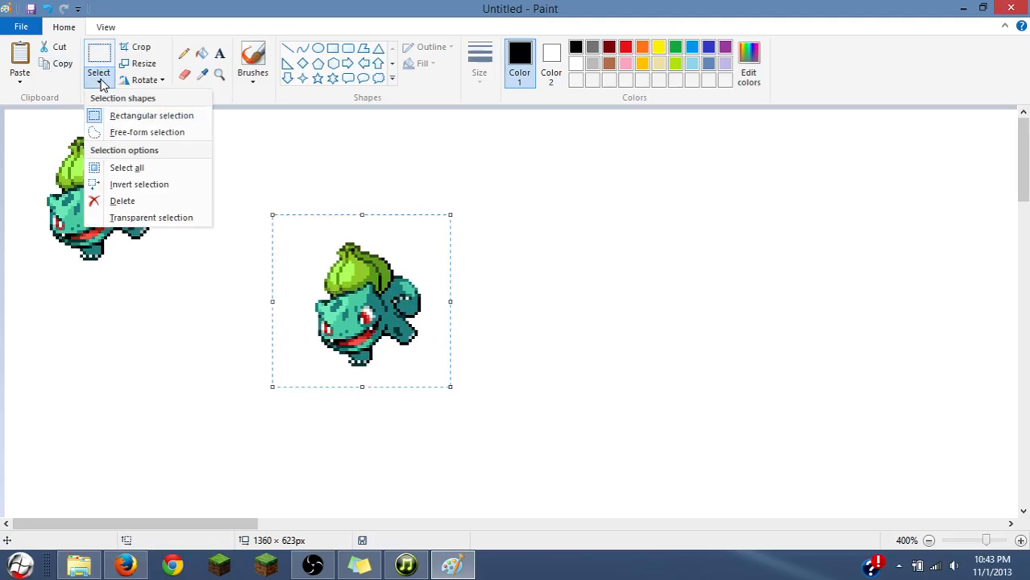
left_click(139, 221)
left_click_drag(372, 306, 359, 345)
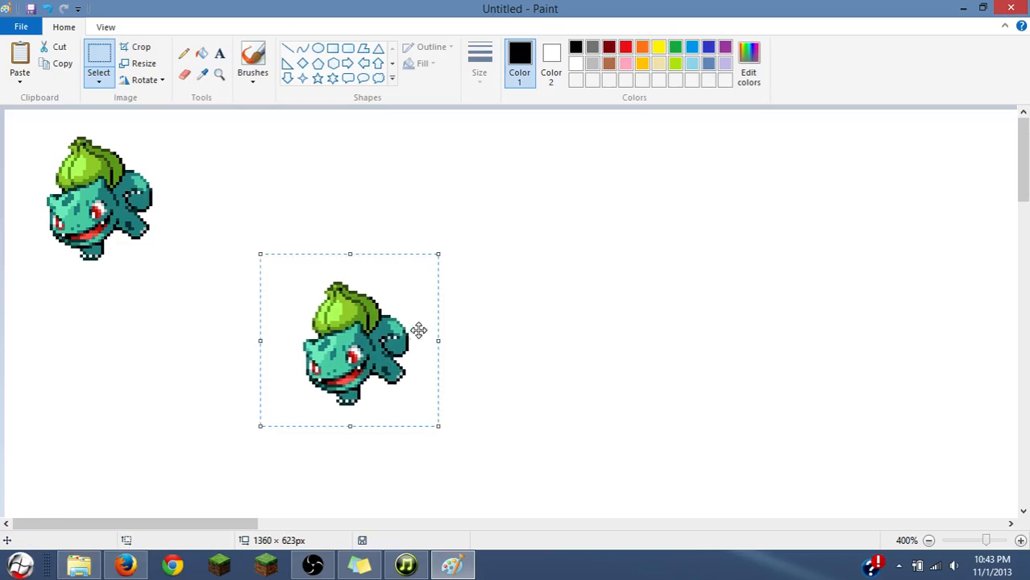
left_click(565, 336)
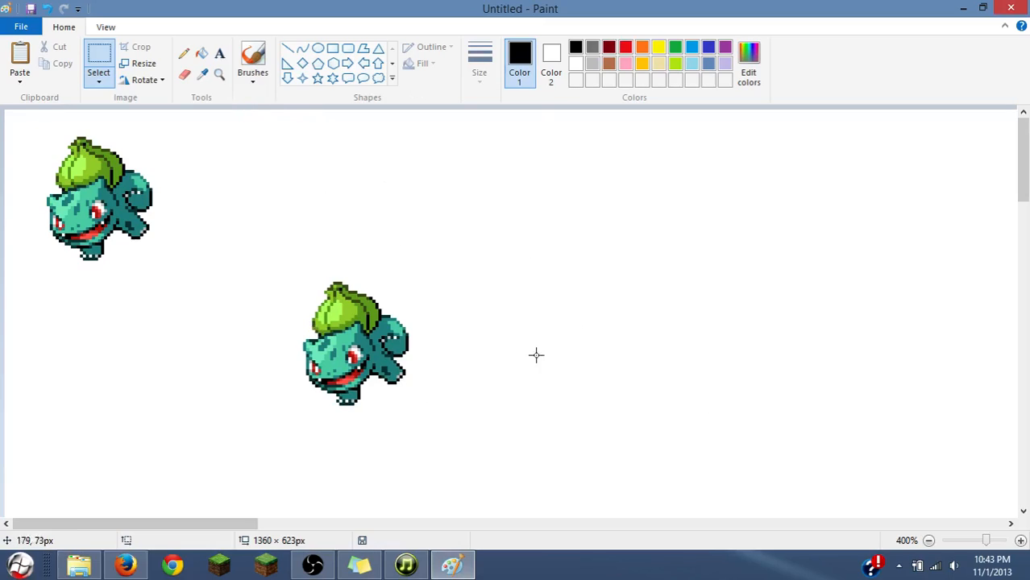
- Select a rectangular area of about 65 × 58 px around the Bulbasaur copy
left_click(219, 74)
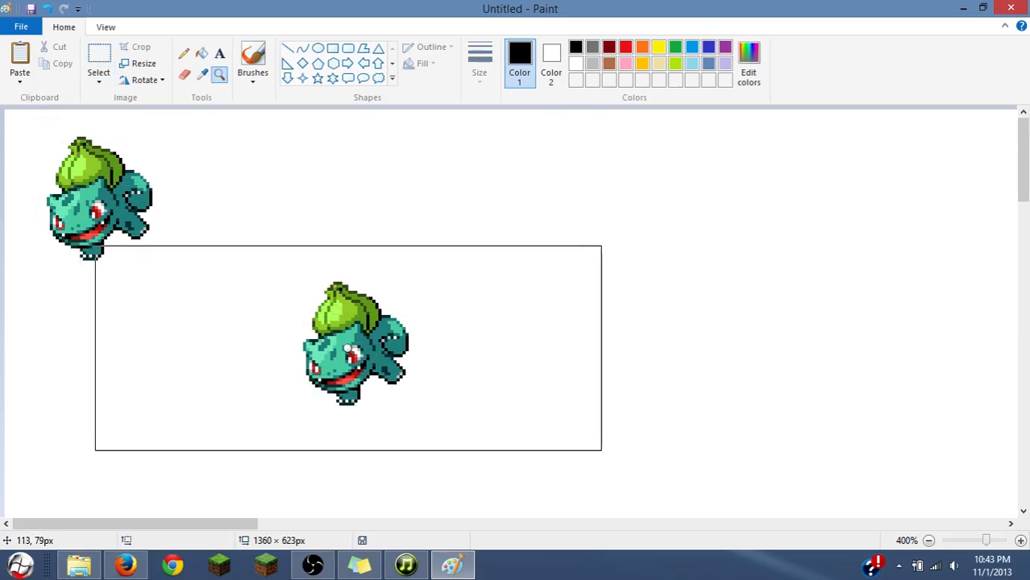
left_click(338, 350)
left_click(209, 132)
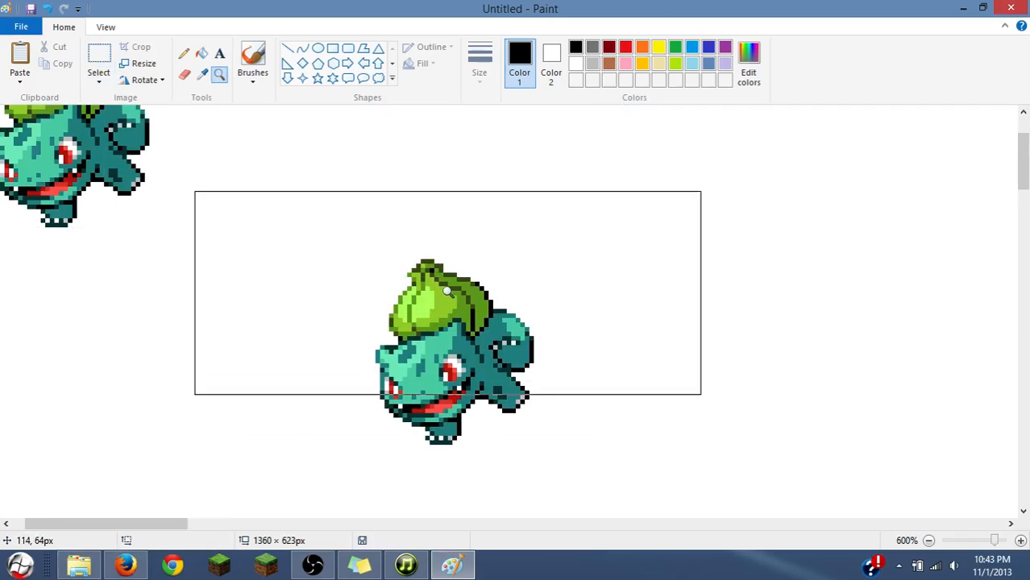
left_click(103, 54)
left_click_drag(319, 211, 610, 471)
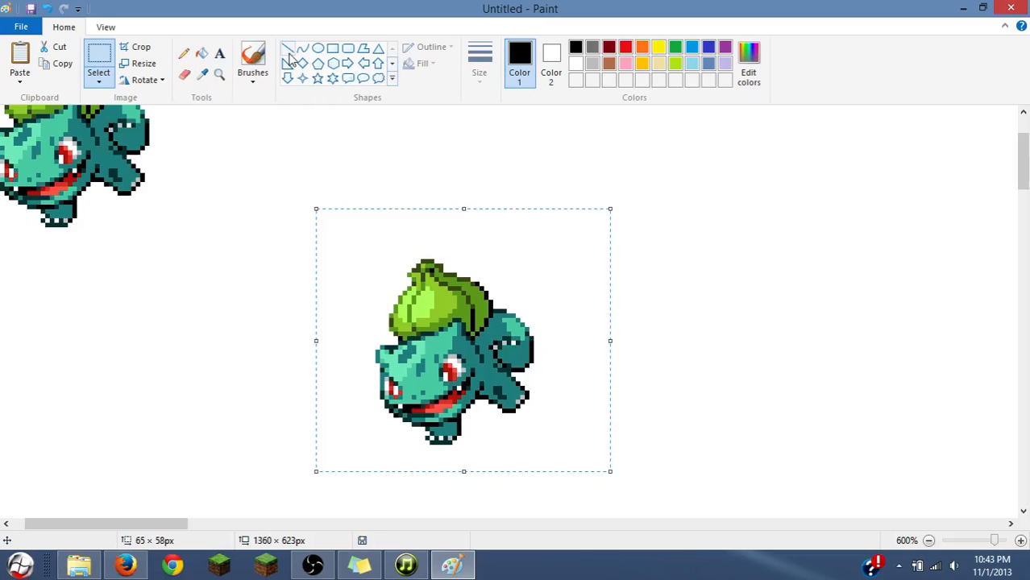
- Draw a black ellipse about 23 × 29 px with the thinnest outline and place it above and right of the Bulbasaur copy
left_click(317, 48)
left_click_drag(258, 186, 358, 308)
left_click(479, 72)
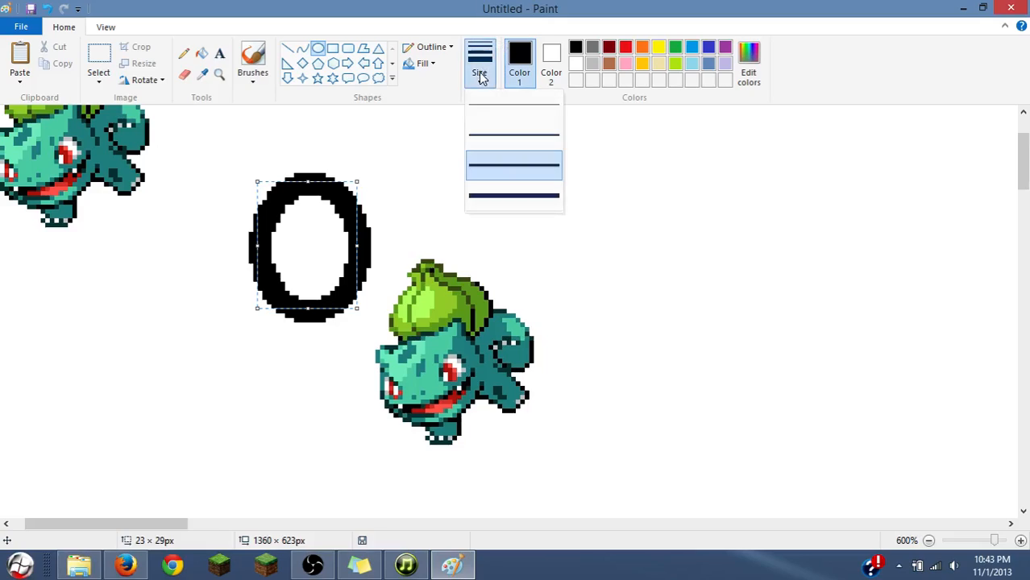
left_click(488, 103)
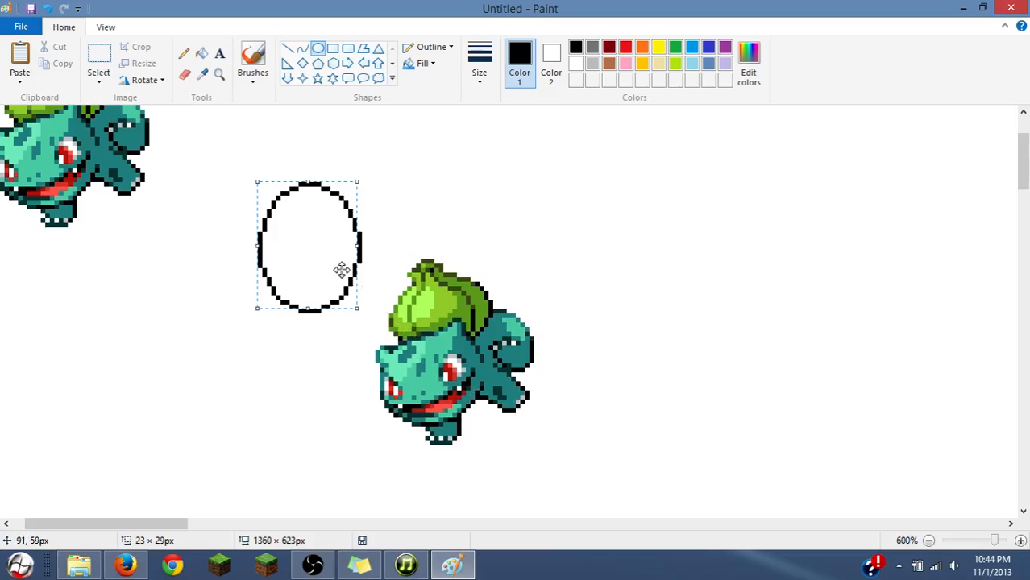
left_click_drag(325, 253, 643, 218)
- Draw a narrow ellipse about 8 × 23 px beside the Bulbasaur copy's rear foot and undo it
left_click_drag(564, 488, 523, 382)
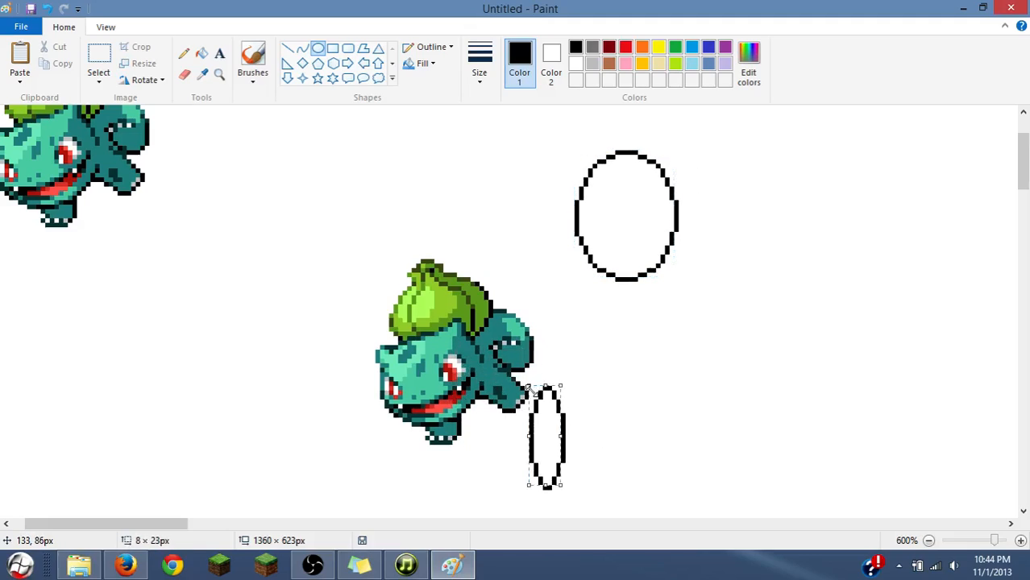
key("ctrl+z")
- Flip the Bulbasaur copy horizontally and undo the flip
left_click(99, 58)
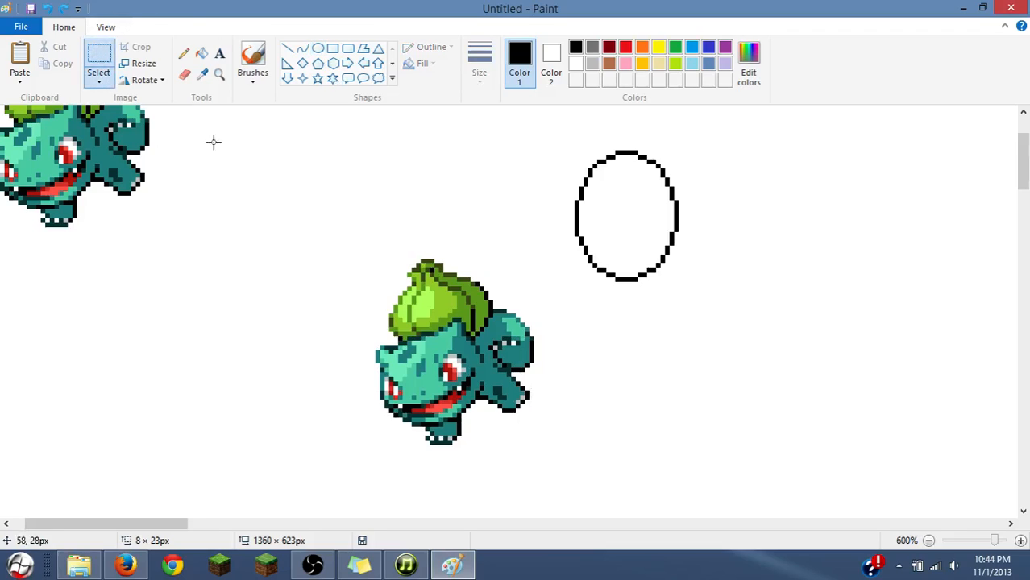
left_click_drag(343, 245, 551, 462)
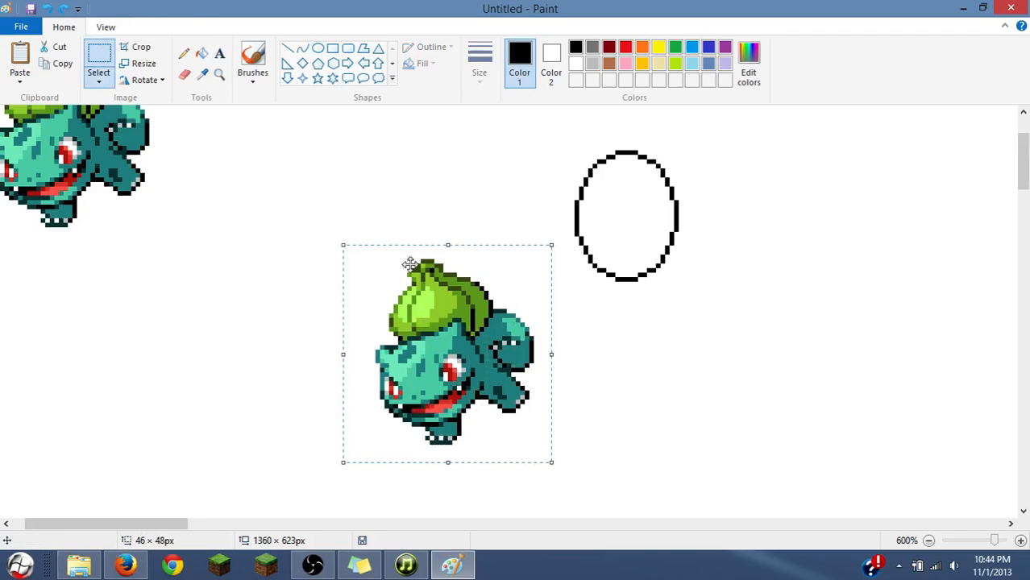
left_click(141, 80)
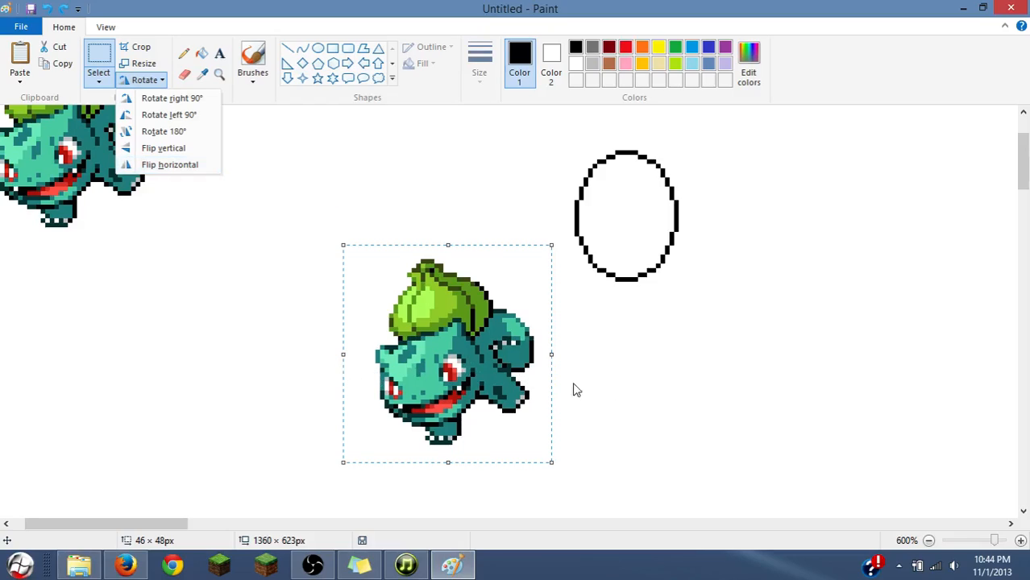
left_click(166, 166)
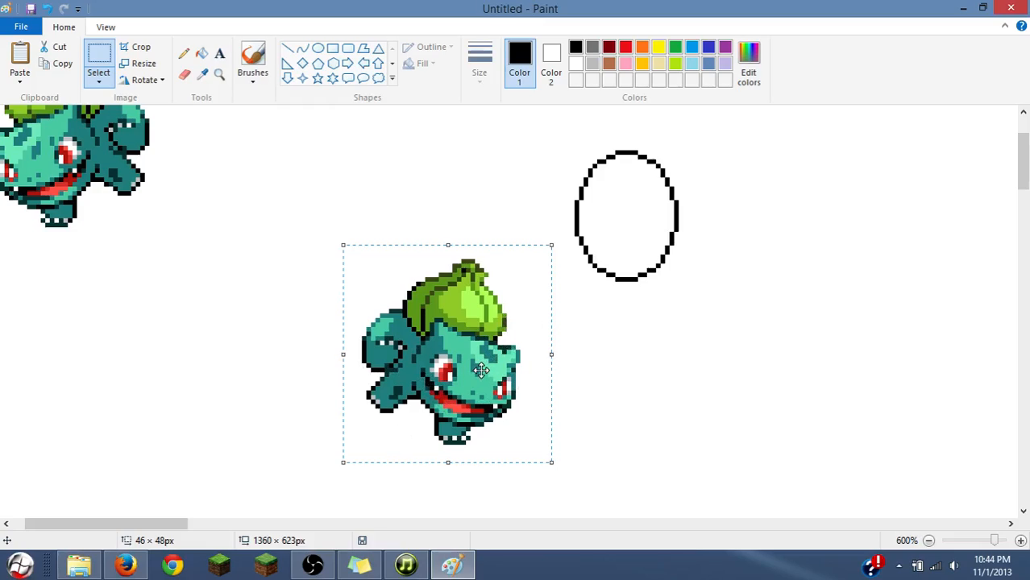
key("ctrl+z")
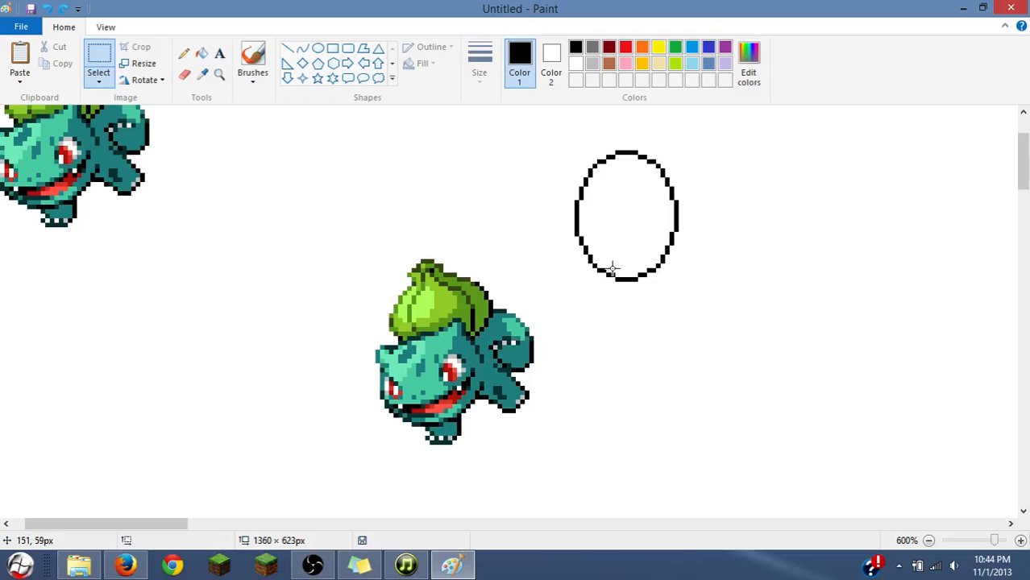
- Move the ellipse to the blank area below and left of the Bulbasaur copy
left_click_drag(688, 299, 560, 145)
left_click_drag(602, 227, 241, 432)
- Select the bulb of the Bulbasaur copy, about 23 × 18 px, and move it off the body to the blank area at its left
scroll(242, 232, "down", 1)
left_click_drag(379, 143, 490, 236)
left_click(531, 186)
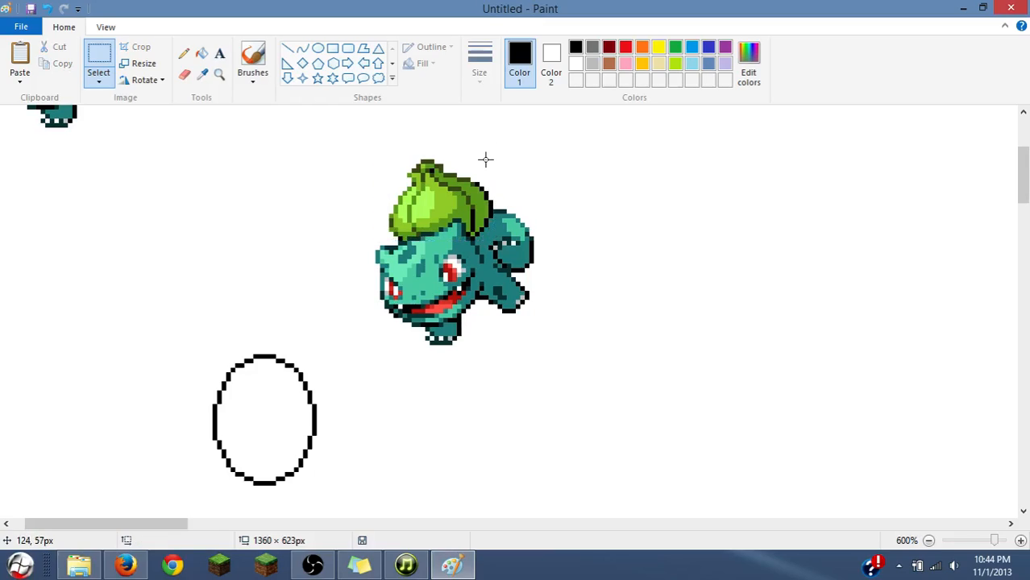
left_click_drag(490, 160, 389, 239)
left_click_drag(425, 205, 86, 190)
scroll(382, 363, "down", 1)
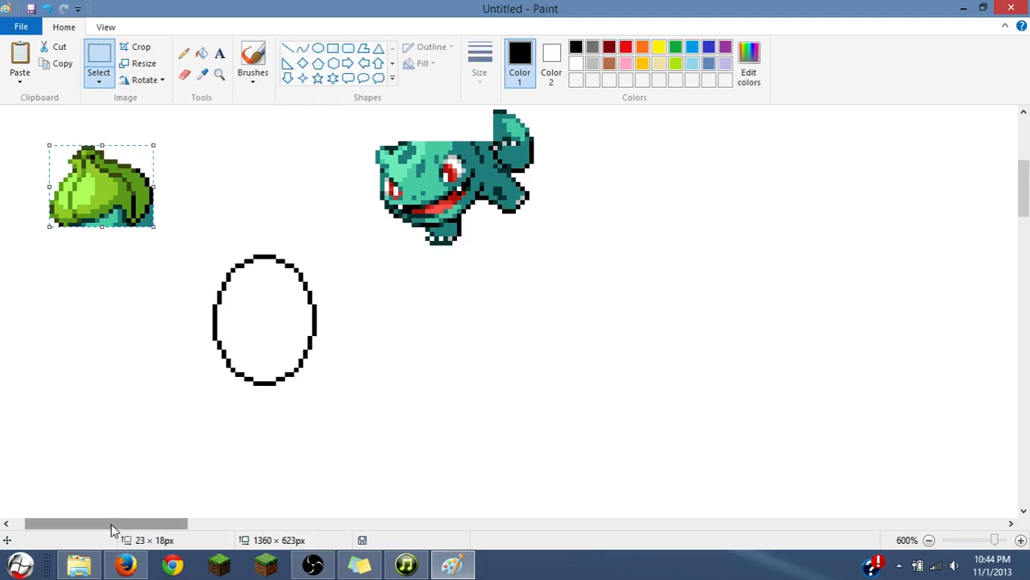
left_click(141, 80)
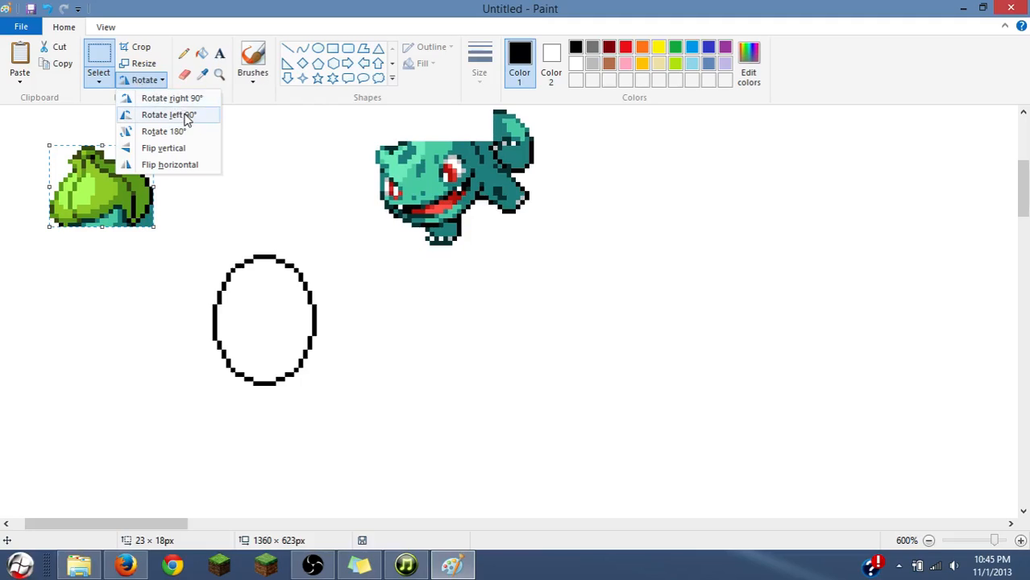
left_click(179, 227)
left_click(243, 188)
- Select the detached bulb with a white margin of about 44 × 40 px in total and move it below the Bulbasaur body
left_click_drag(197, 280, 5, 106)
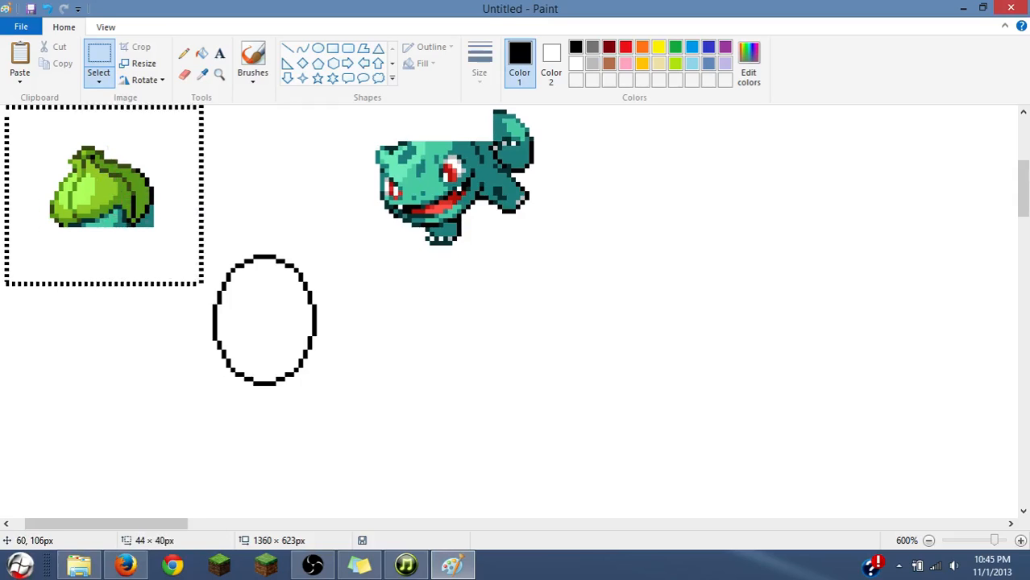
left_click_drag(80, 193, 466, 335)
scroll(718, 347, "down", 2)
scroll(717, 349, "down", 3)
- Select an area of about 128 × 138 px around the detached bulb and rotate it right 90°
left_click(219, 75)
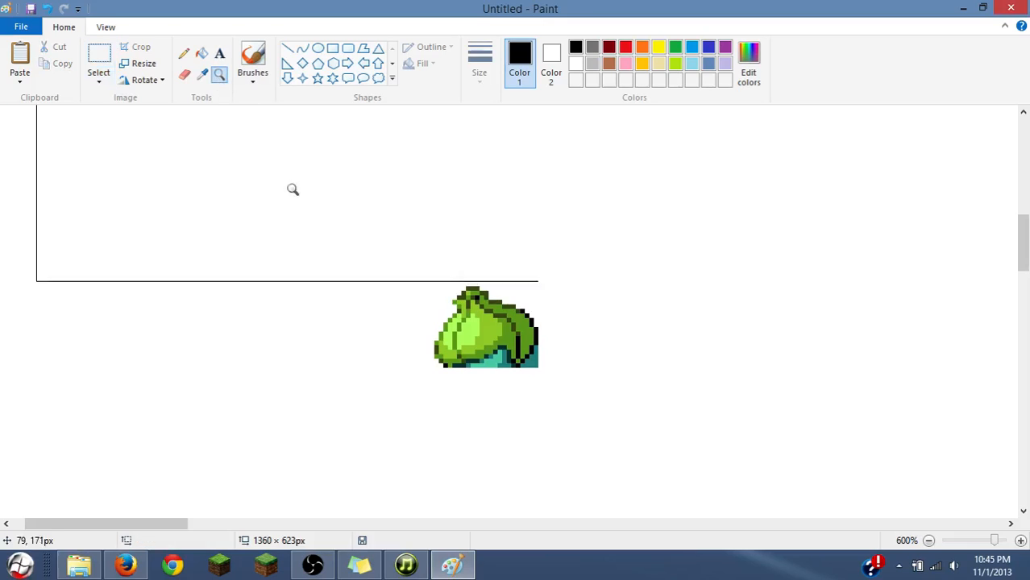
right_click(352, 260)
right_click(236, 236)
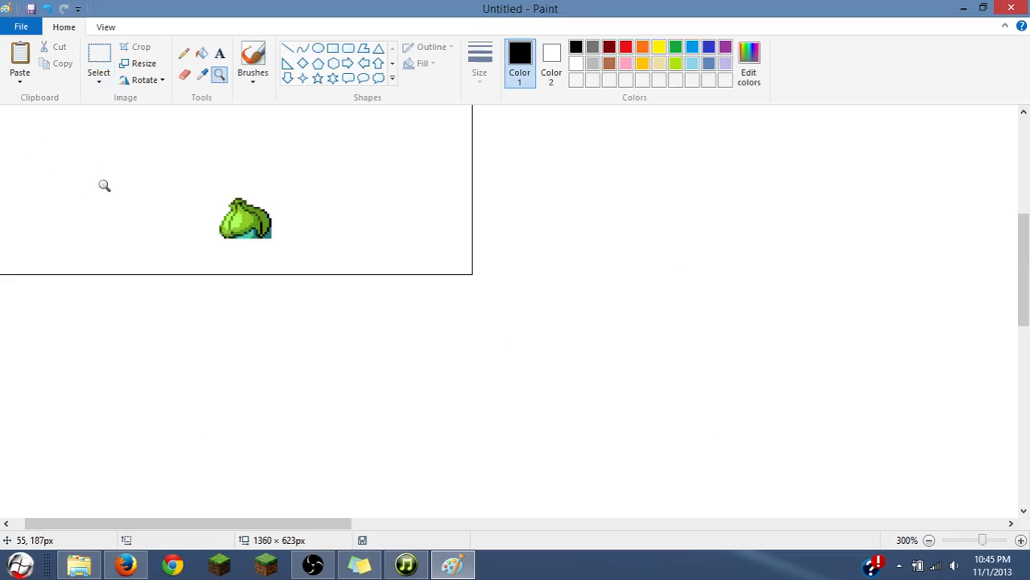
right_click(55, 163)
left_click(89, 58)
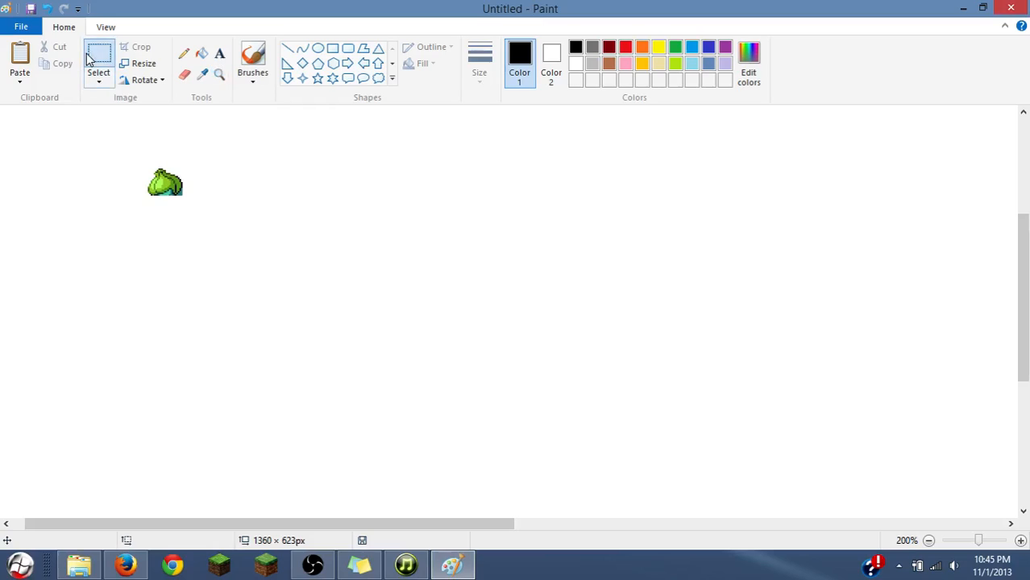
left_click_drag(296, 324, 40, 95)
scroll(68, 131, "up", 2)
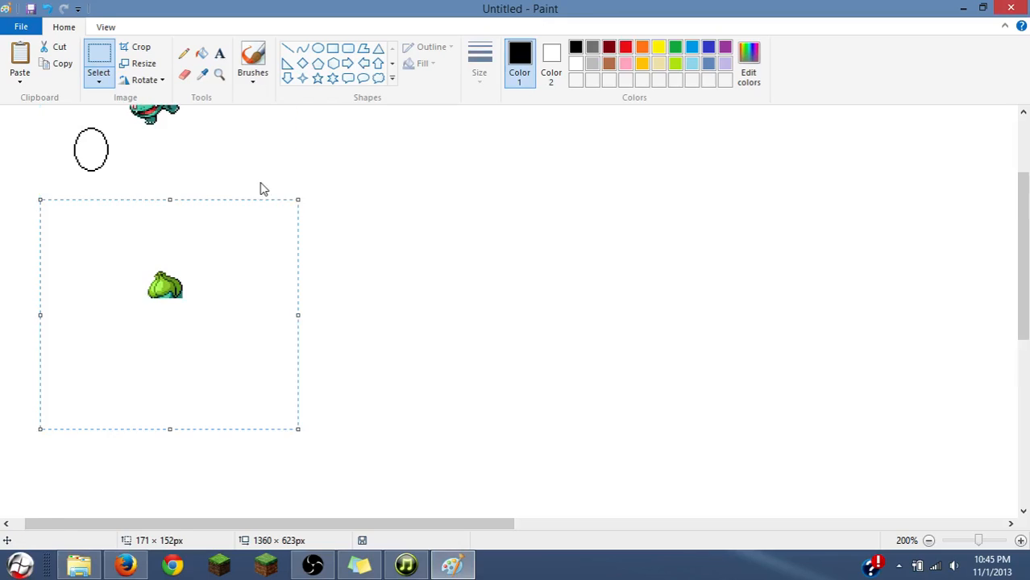
left_click(329, 242)
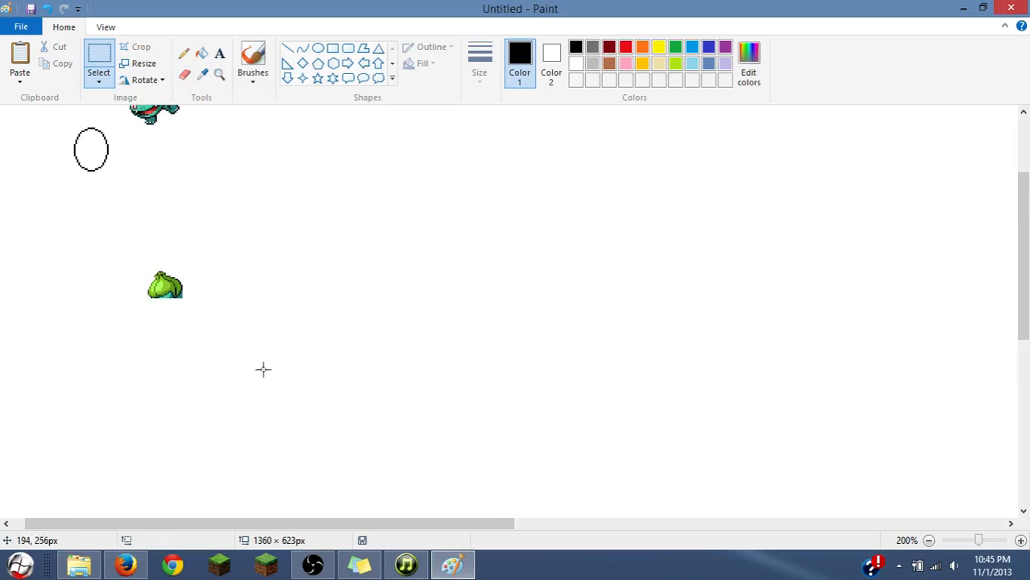
left_click_drag(257, 400, 65, 193)
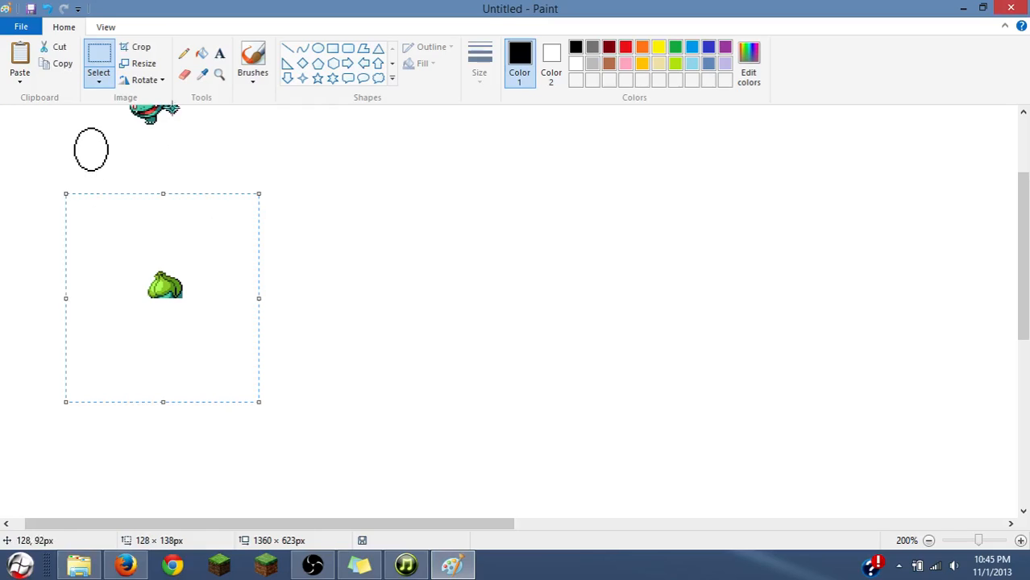
left_click(145, 80)
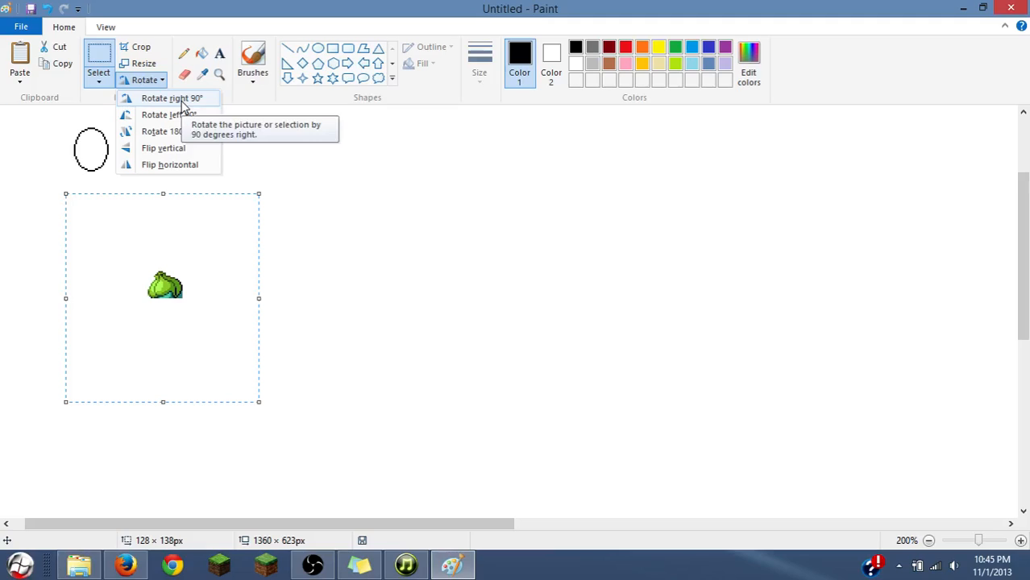
left_click(172, 98)
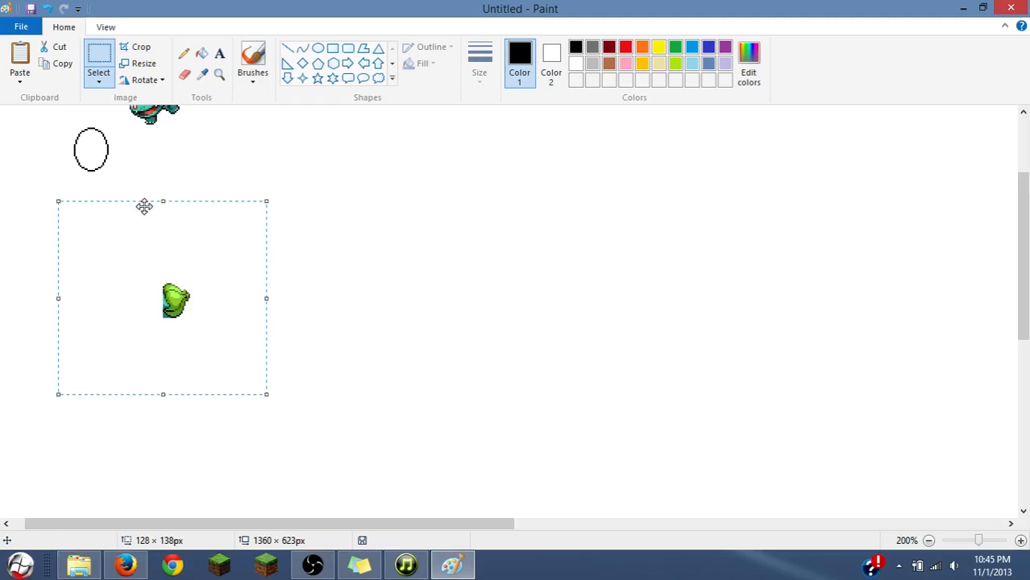
- Move the ellipse to just above the rotated bulb and deselect it
left_click_drag(124, 175, 61, 126)
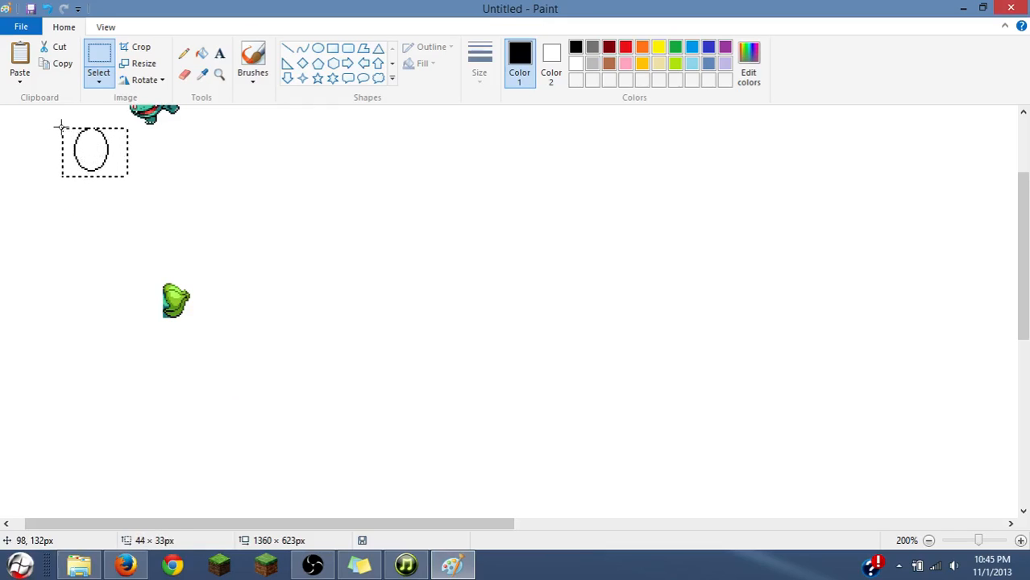
left_click_drag(98, 170, 201, 245)
left_click(262, 329)
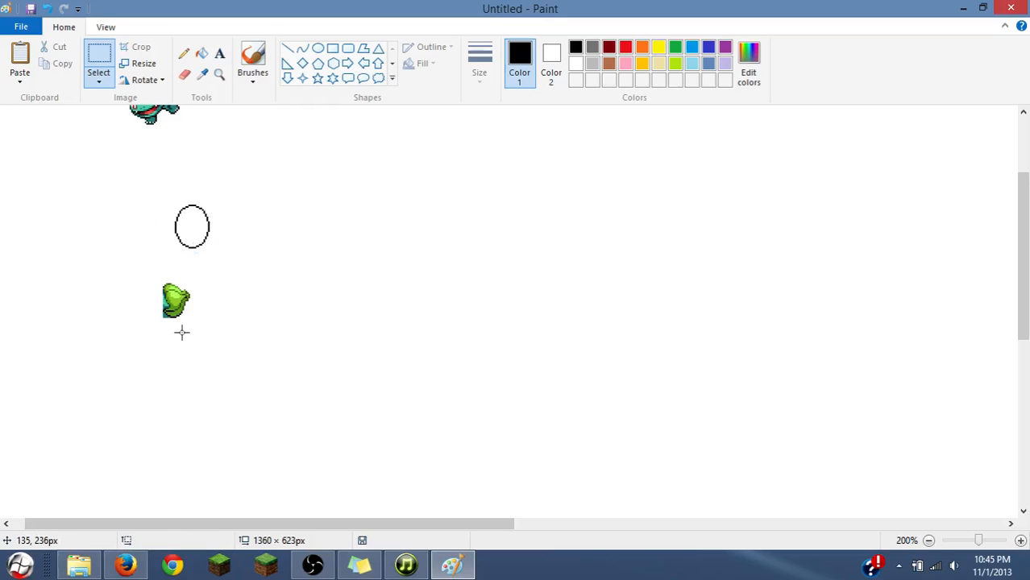
- Select an area of about 46 × 52 px around the bulb and rotate it right another 90°
left_click_drag(201, 345, 133, 268)
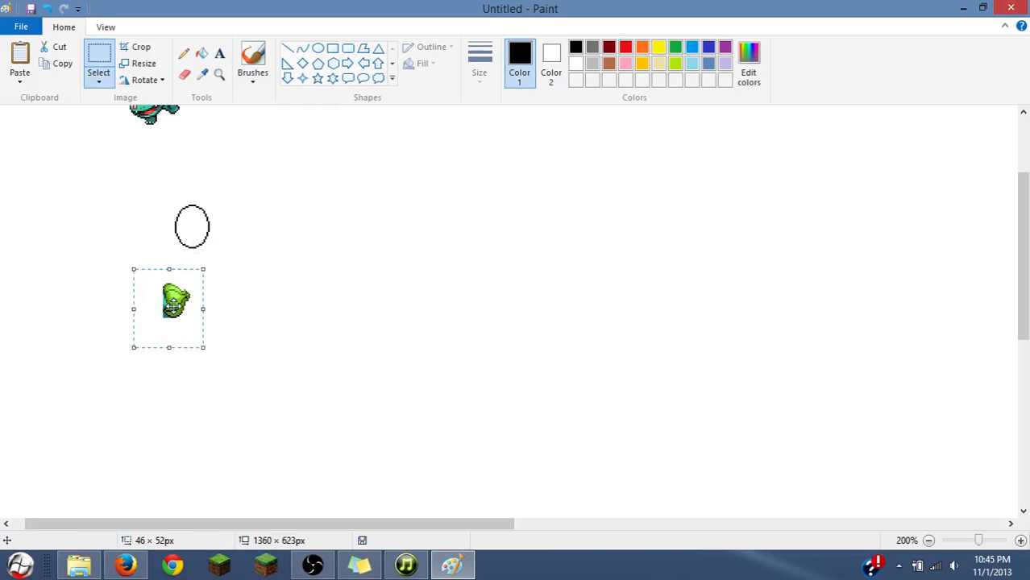
right_click(174, 304)
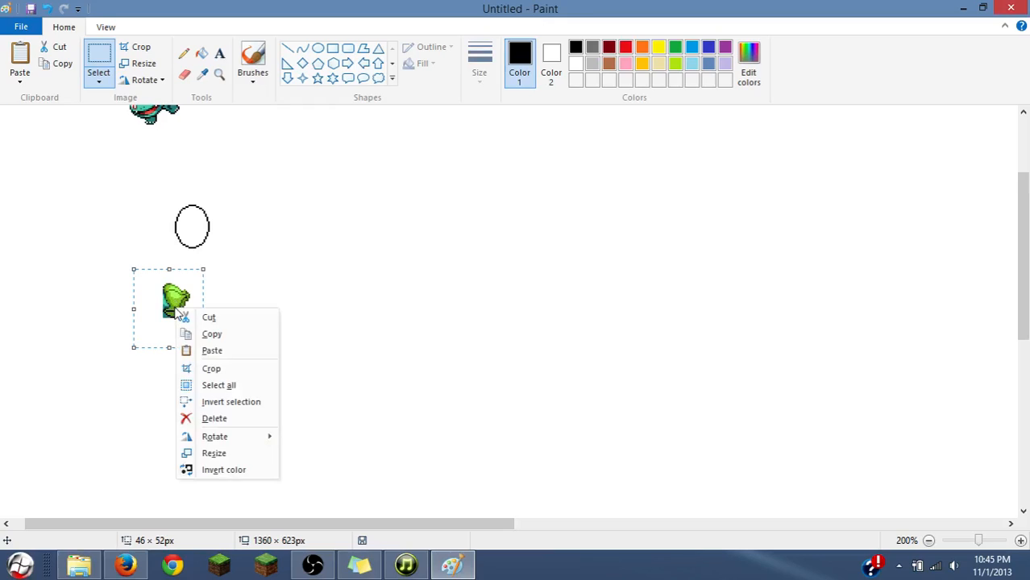
left_click(133, 80)
left_click(180, 99)
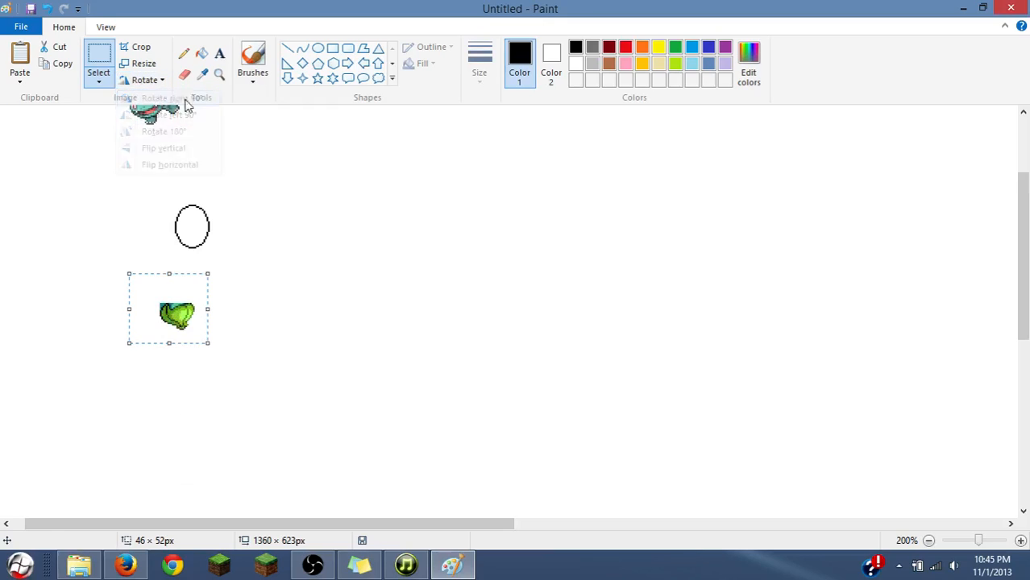
- Select the ellipse, move it down beside the rotated bulb and deselect it
left_click(228, 274)
left_click_drag(232, 257, 159, 181)
left_click_drag(195, 223, 236, 334)
left_click(325, 306)
- Undo all the moves, rotations, pasted copy and ellipse until only the original Bulbasaur sprite is left on the canvas
key("ctrl+z")
key("ctrl+z")
key("ctrl+z")
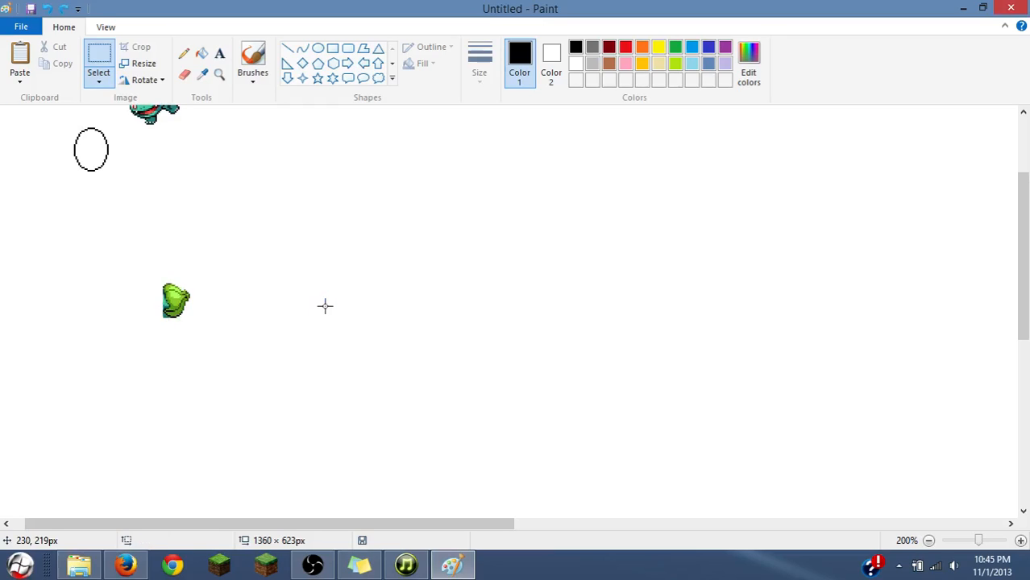
key("ctrl+z")
key("ctrl+z")
key("ctrl+z")
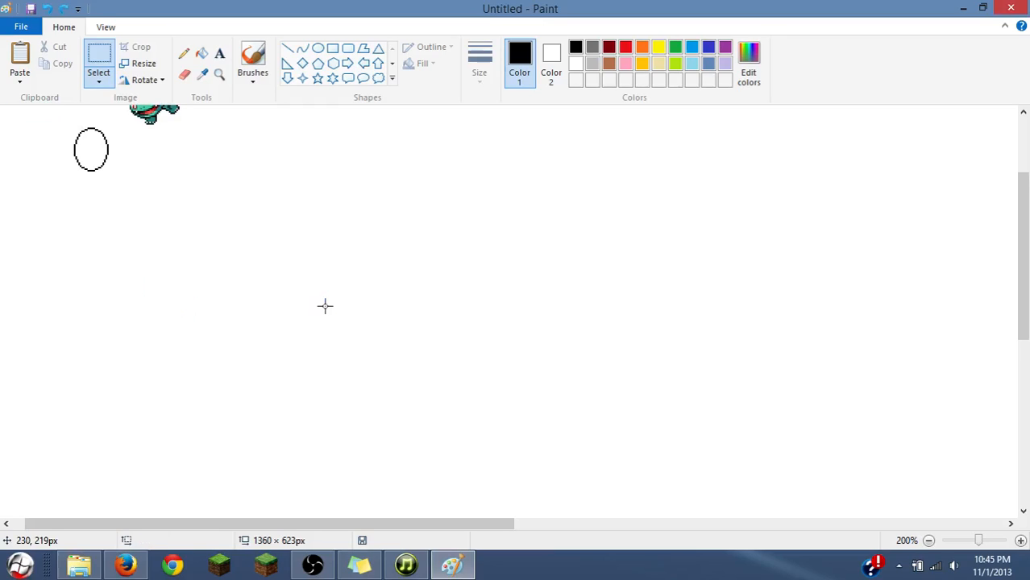
scroll(324, 306, "up", 3)
key("ctrl+z")
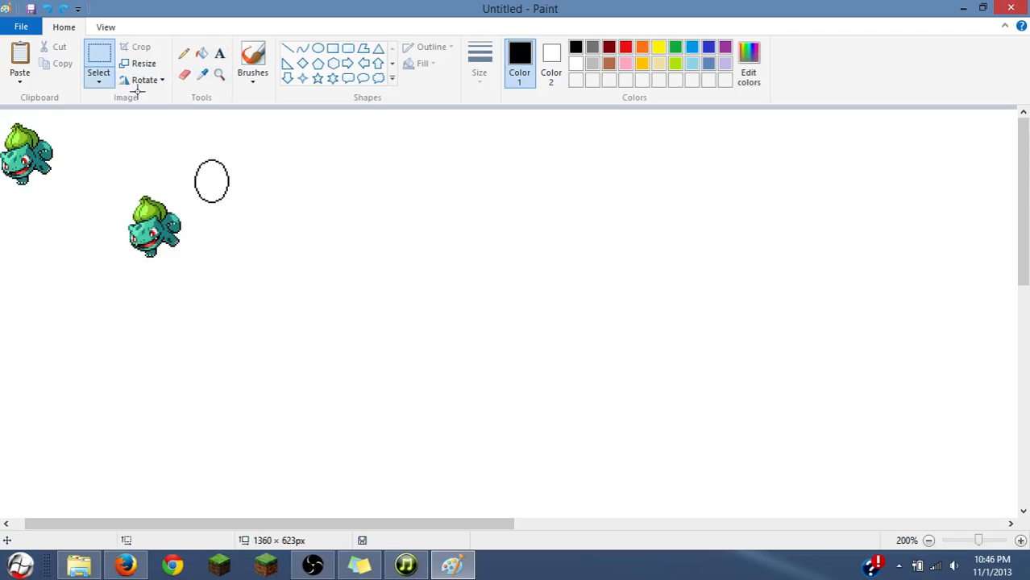
key("ctrl+z")
key("ctrl+z")
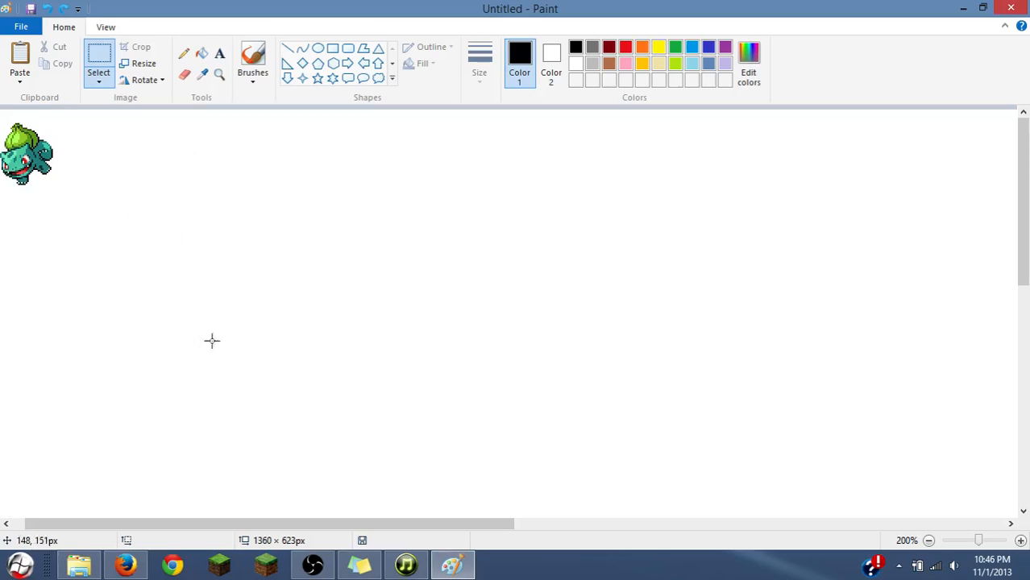
- Copy an area of about 69 × 60 px around the Bulbasaur, paste it and place the copy directly below the original
left_click_drag(195, 521, 179, 521)
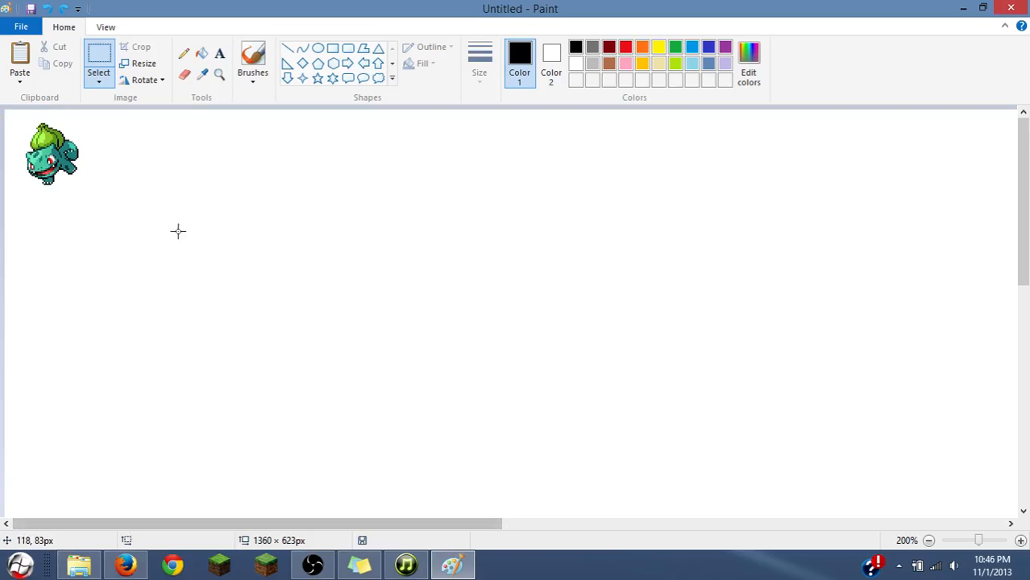
left_click_drag(110, 207, 7, 117)
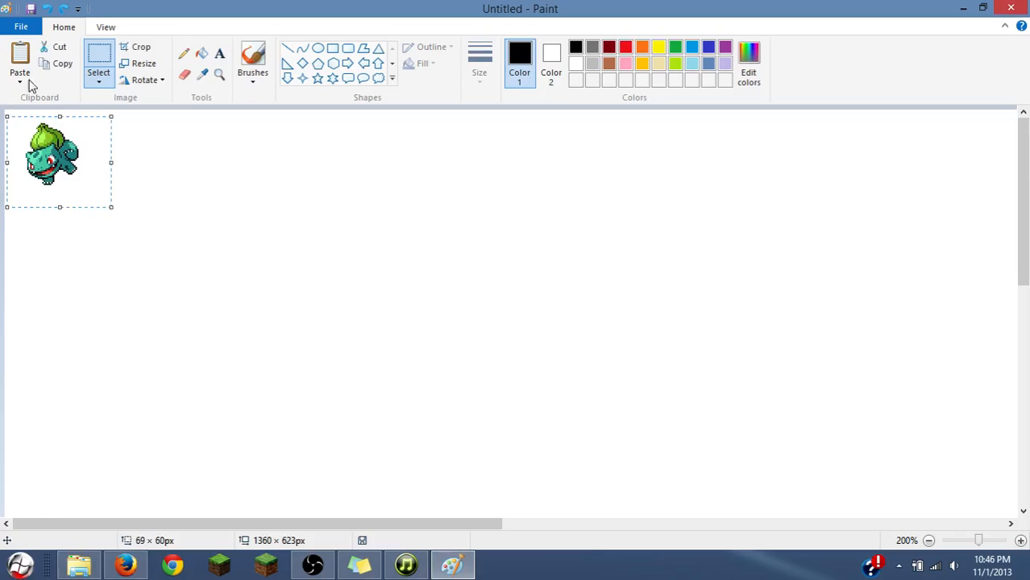
left_click(44, 68)
left_click(20, 58)
left_click_drag(50, 173, 53, 286)
left_click(145, 260)
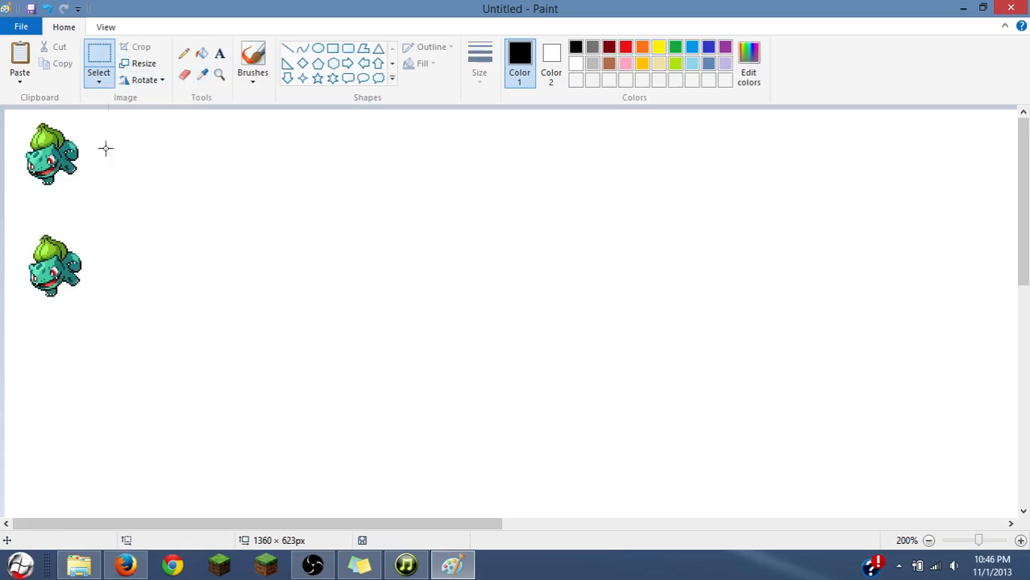
- Sample the medium teal of the copied Bulbasaur's head as Color 2 and stamp an eraser-sized swatch of it beside the sprite
left_click(219, 73)
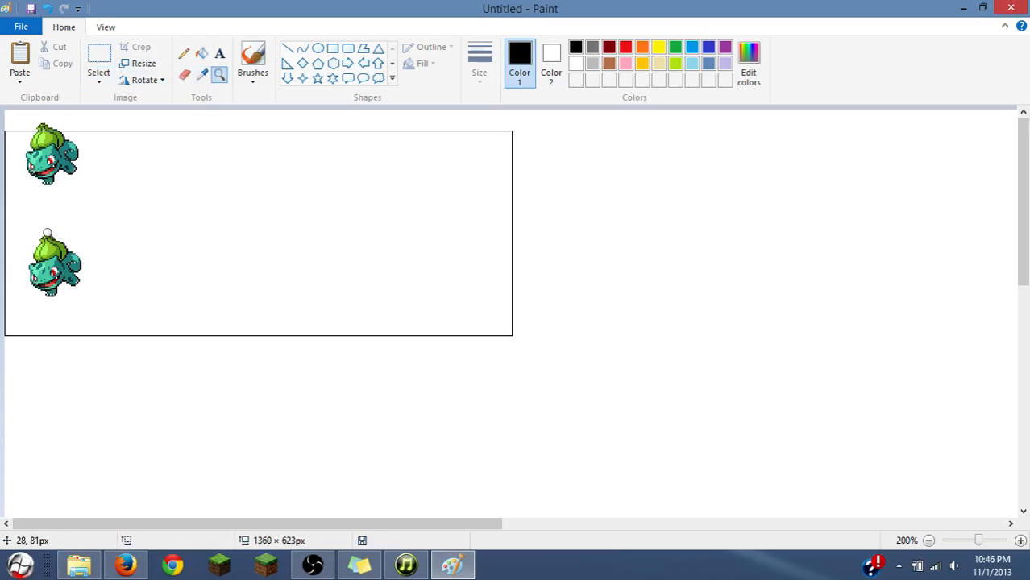
left_click(44, 252)
left_click(44, 257)
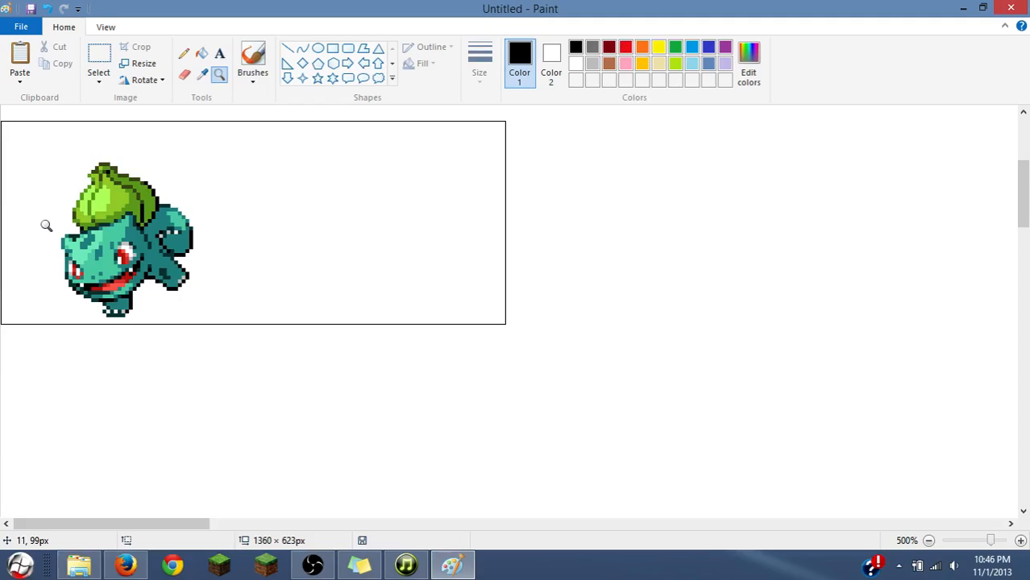
left_click(138, 129)
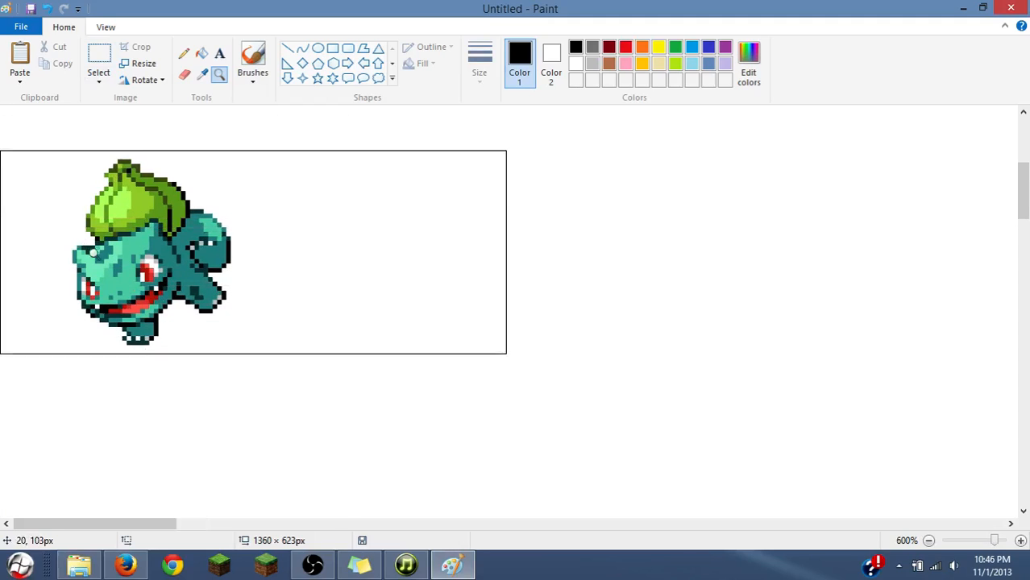
left_click(202, 75)
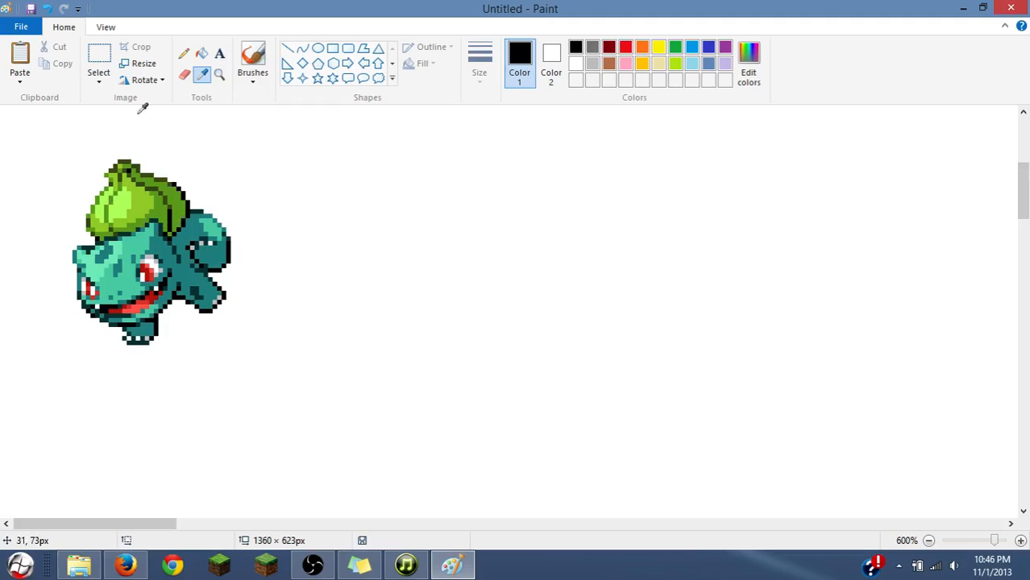
right_click(136, 244)
left_click(184, 74)
left_click(299, 232)
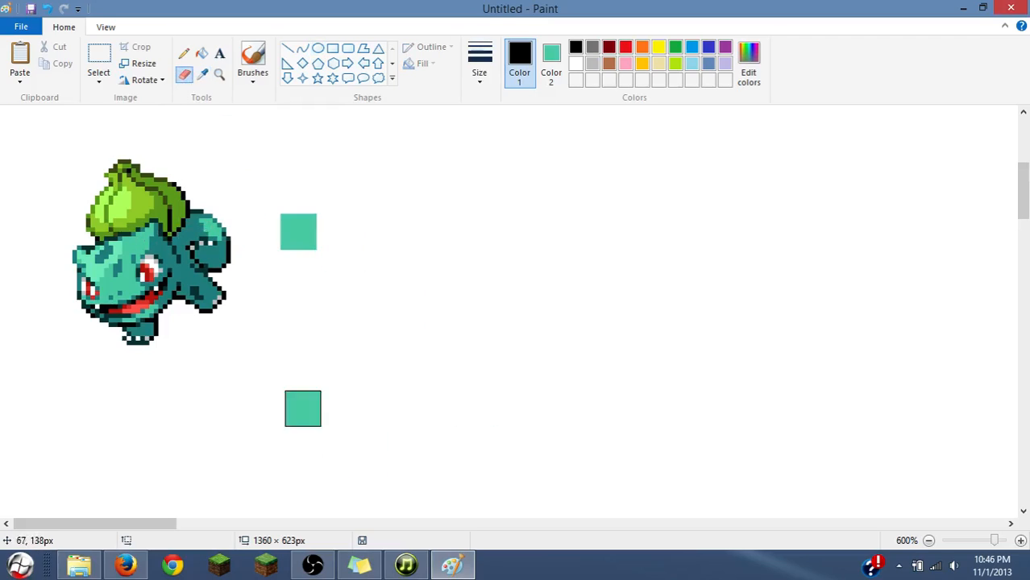
- Sample the sprite's dark teal and light teal as Color 2 and stamp them as swatches below and above the medium teal one
left_click(204, 75)
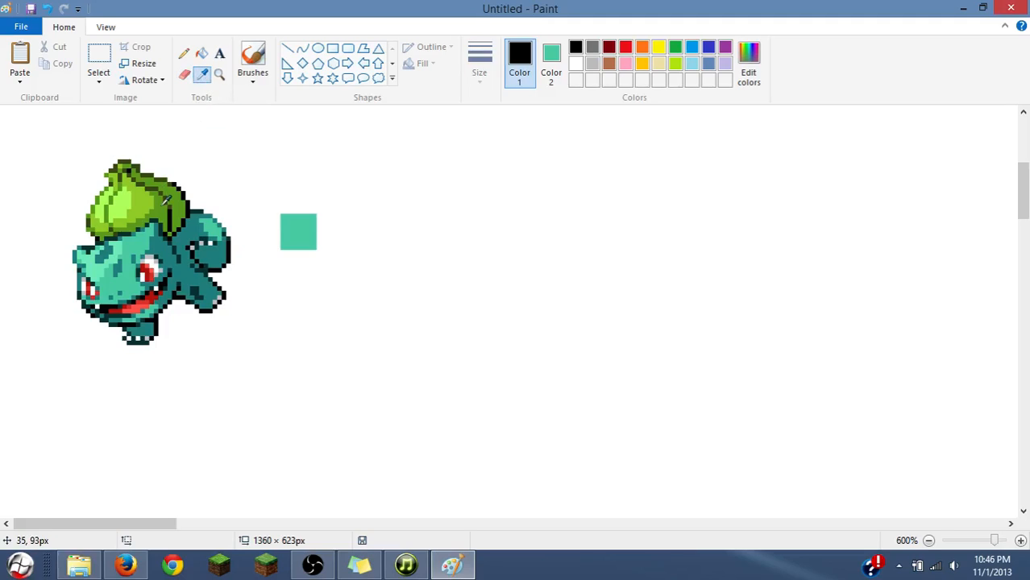
right_click(166, 238)
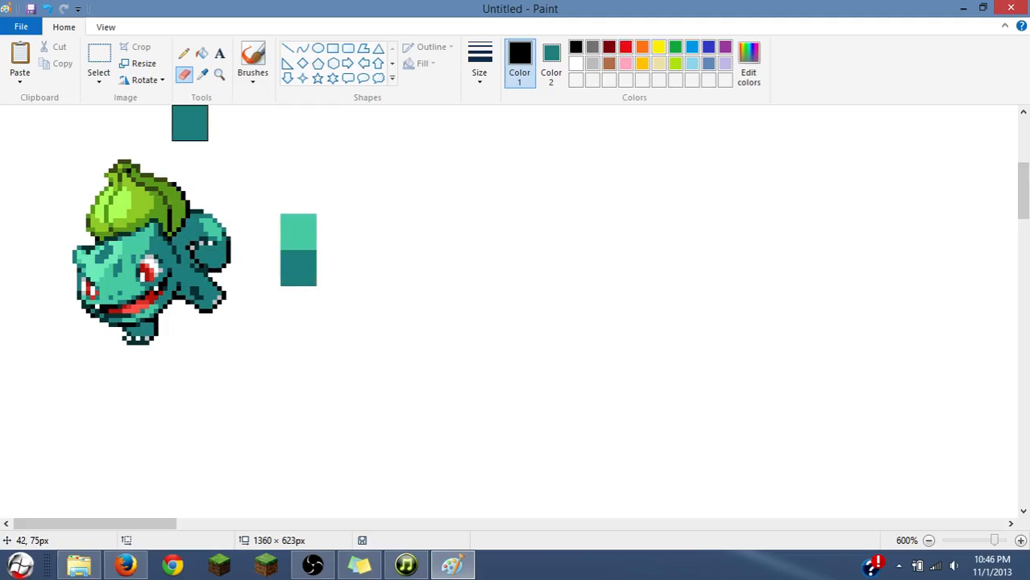
left_click(202, 75)
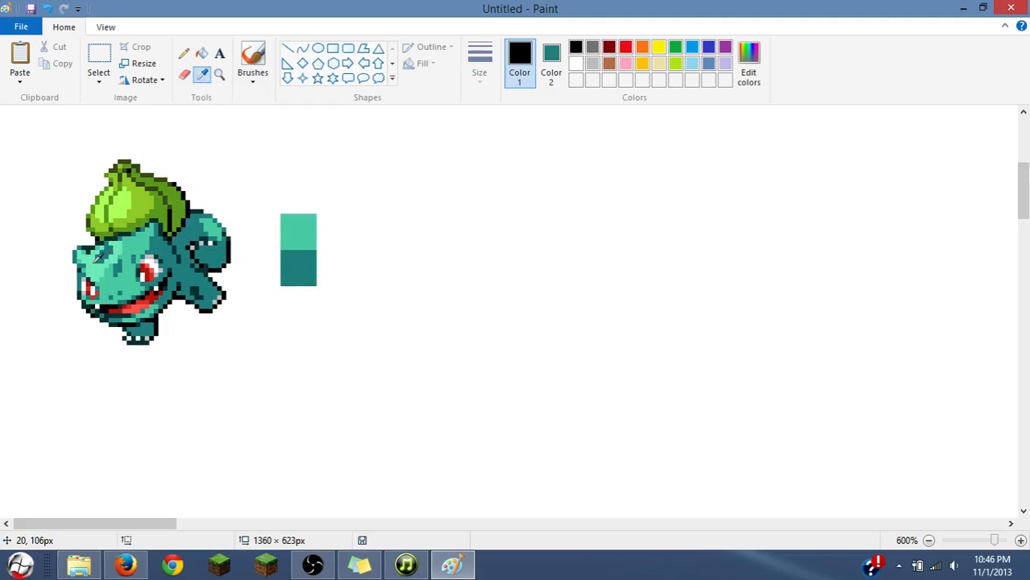
right_click(95, 271)
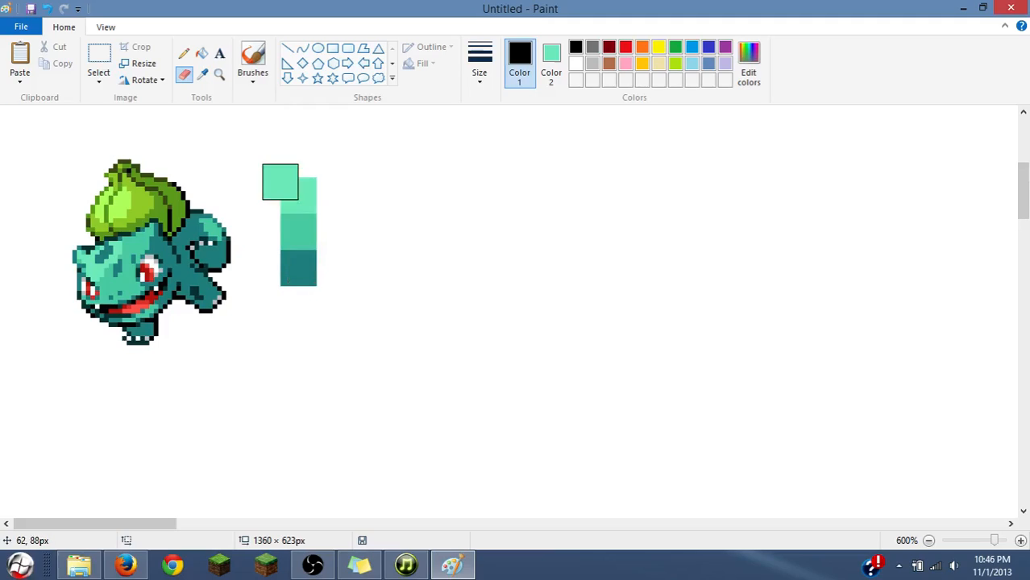
- Sample the bulb's dark, medium and light greens as Color 2 and stamp each beside the matching teal swatch, with the darkest lowest
left_click(202, 74)
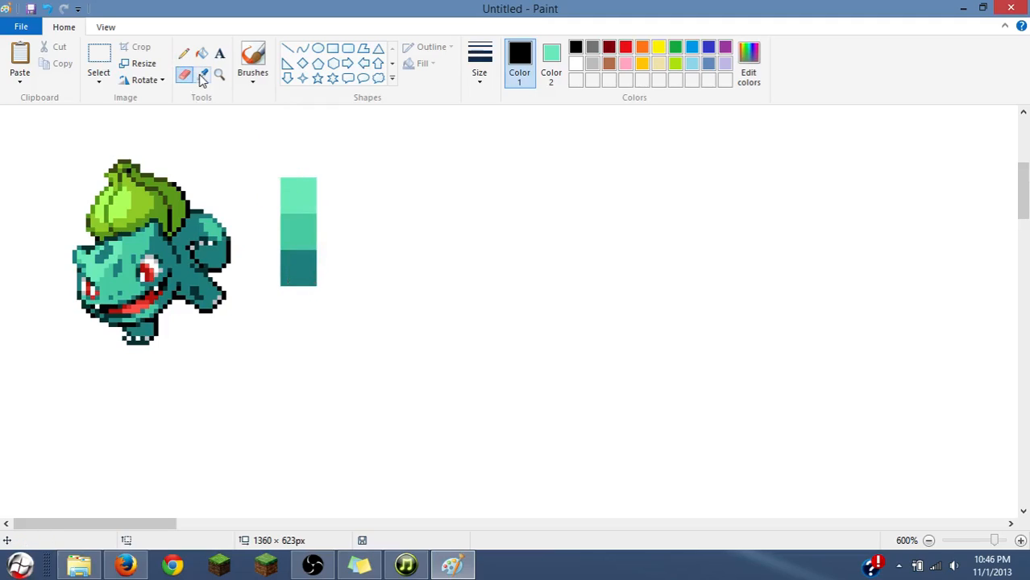
right_click(146, 207)
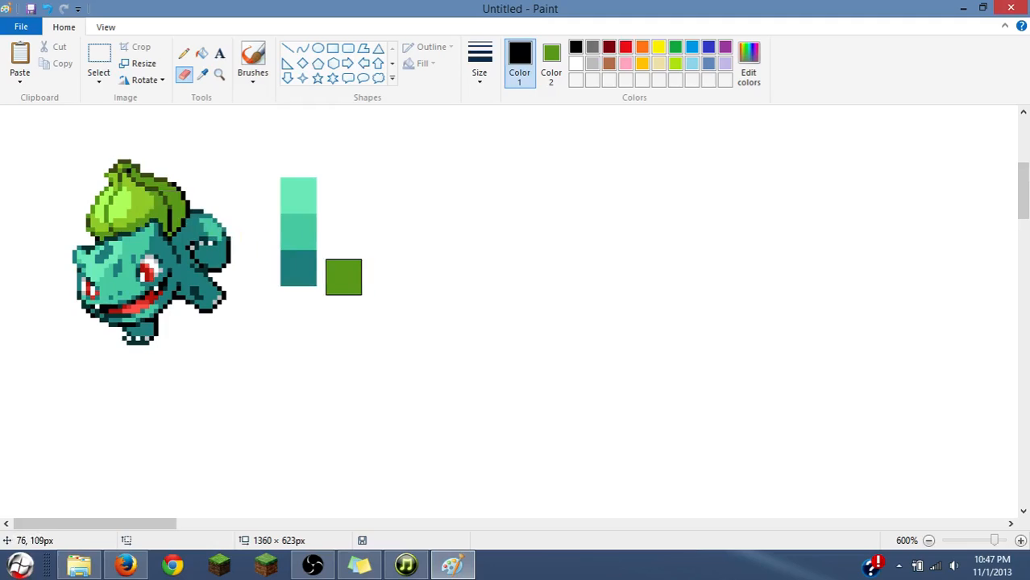
left_click(335, 268)
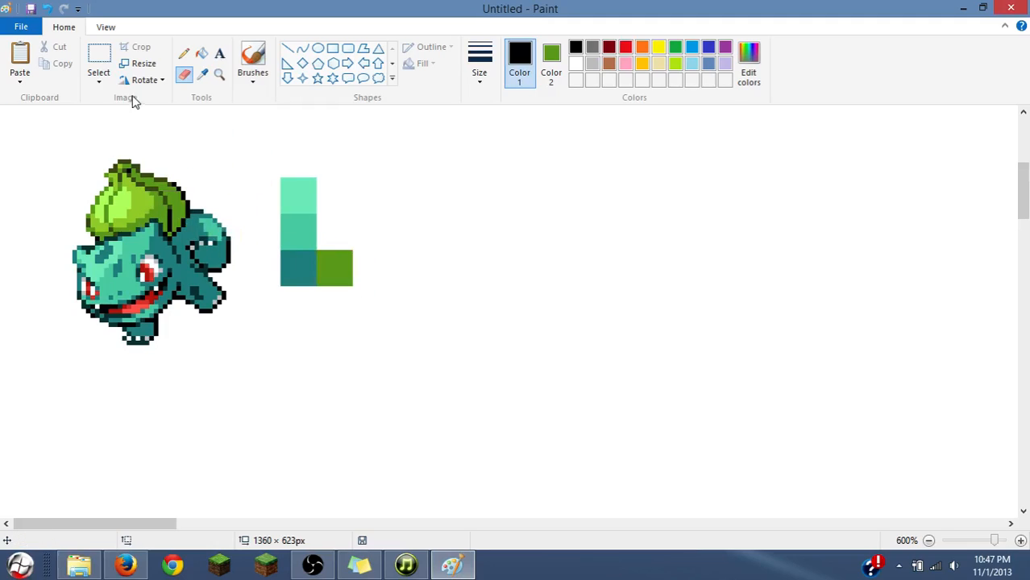
left_click(201, 73)
right_click(144, 206)
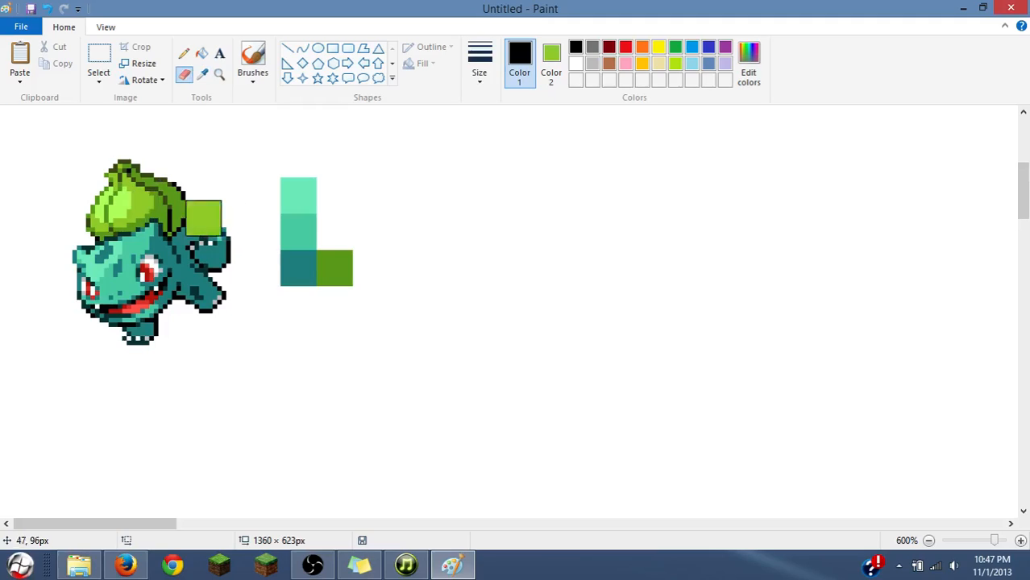
left_click(336, 231)
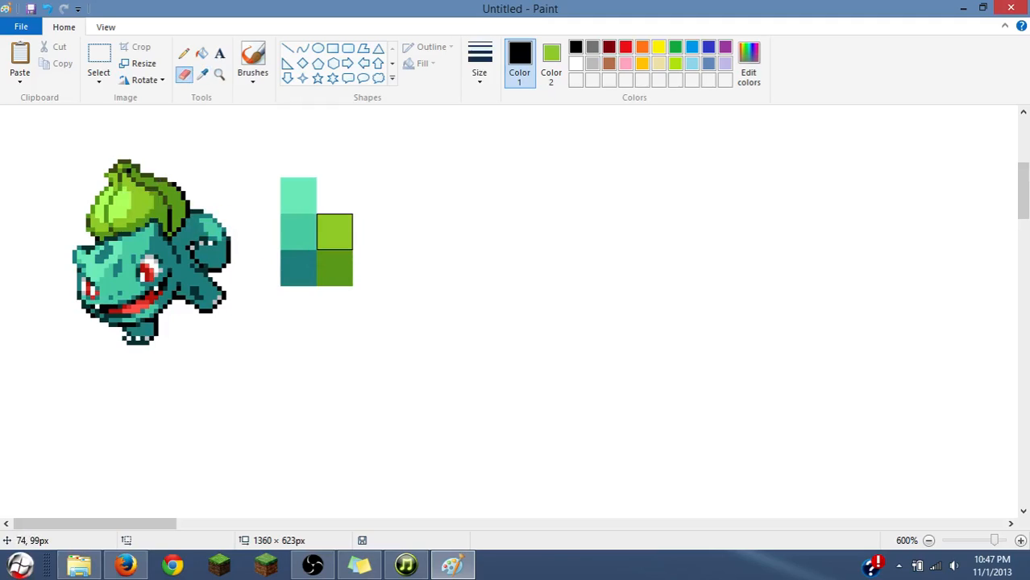
left_click(202, 74)
right_click(121, 201)
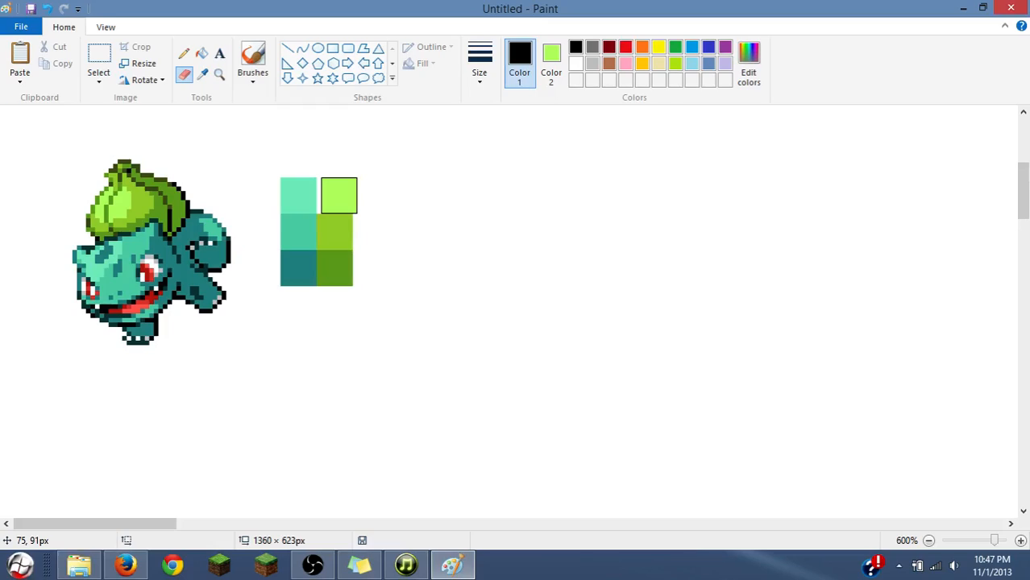
left_click(335, 195)
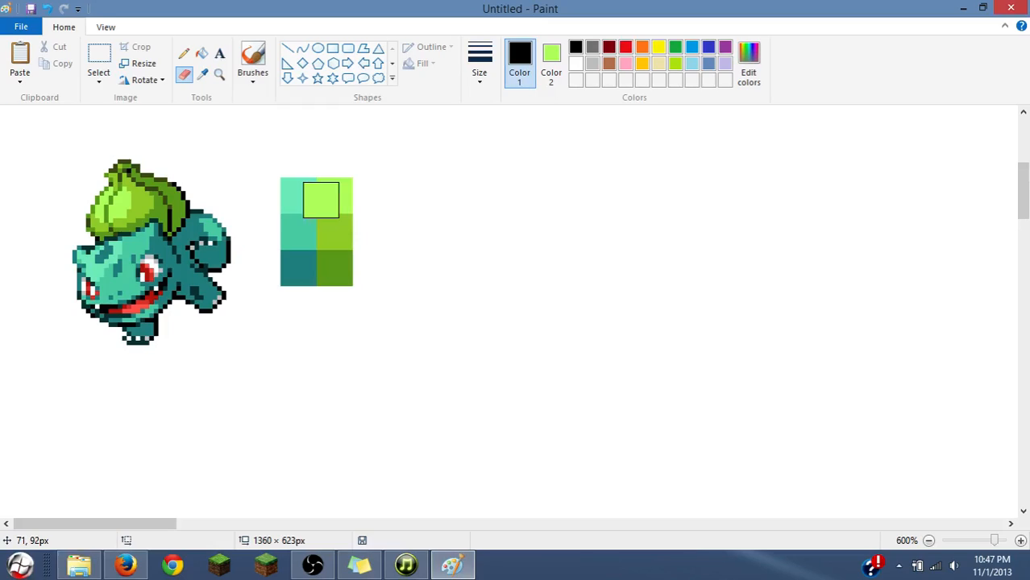
- Sample the mouth's light, medium and dark reds as Color 2 and stamp each beside the matching green swatch, with the lightest highest
left_click(203, 74)
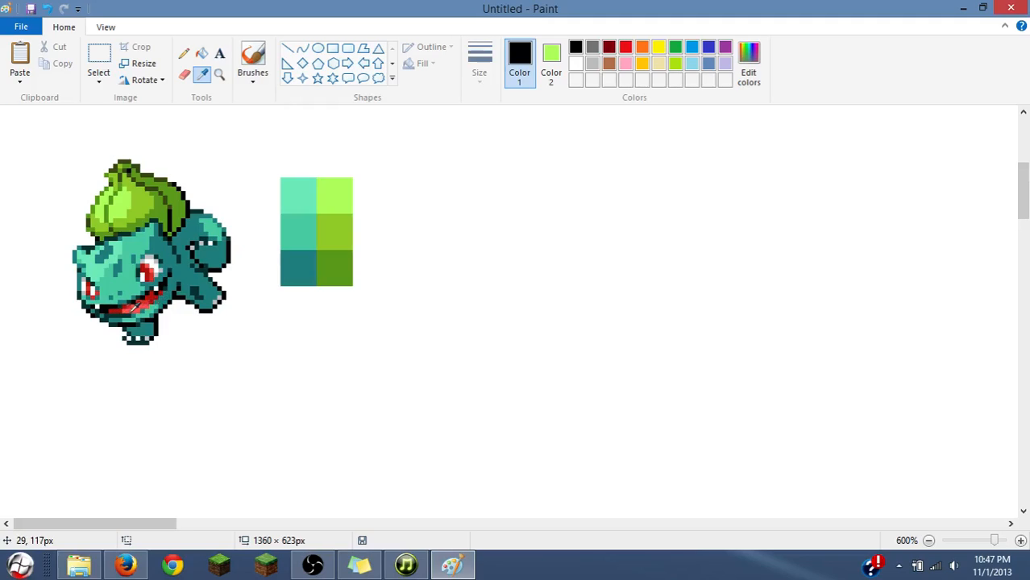
right_click(137, 309)
left_click(369, 267)
key("ctrl+z")
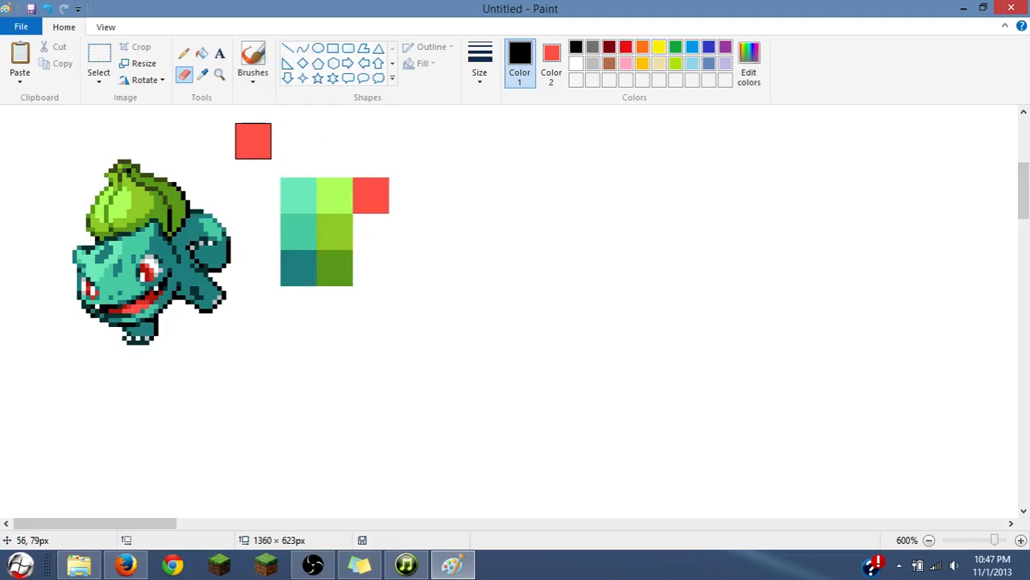
left_click(202, 73)
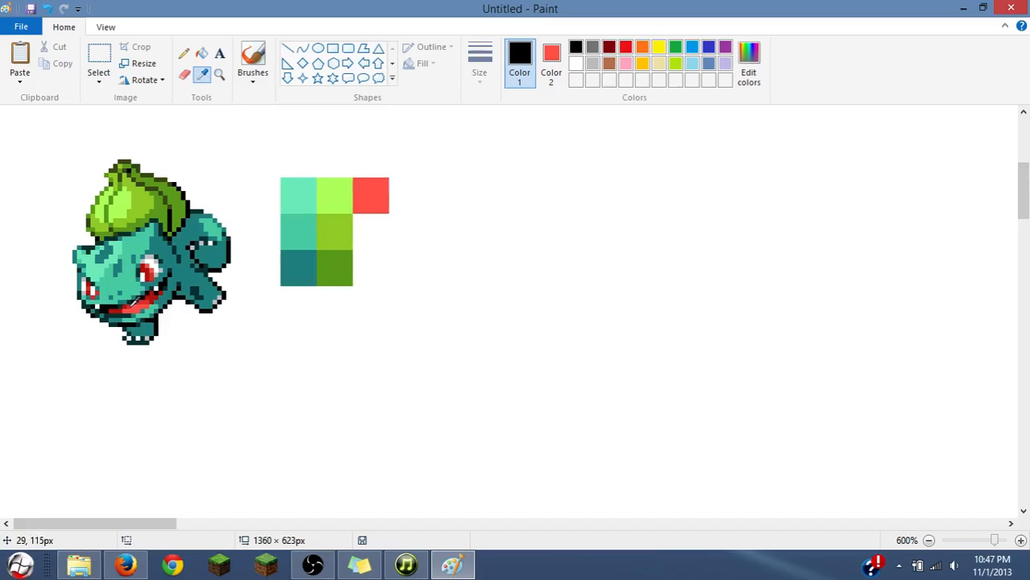
right_click(115, 309)
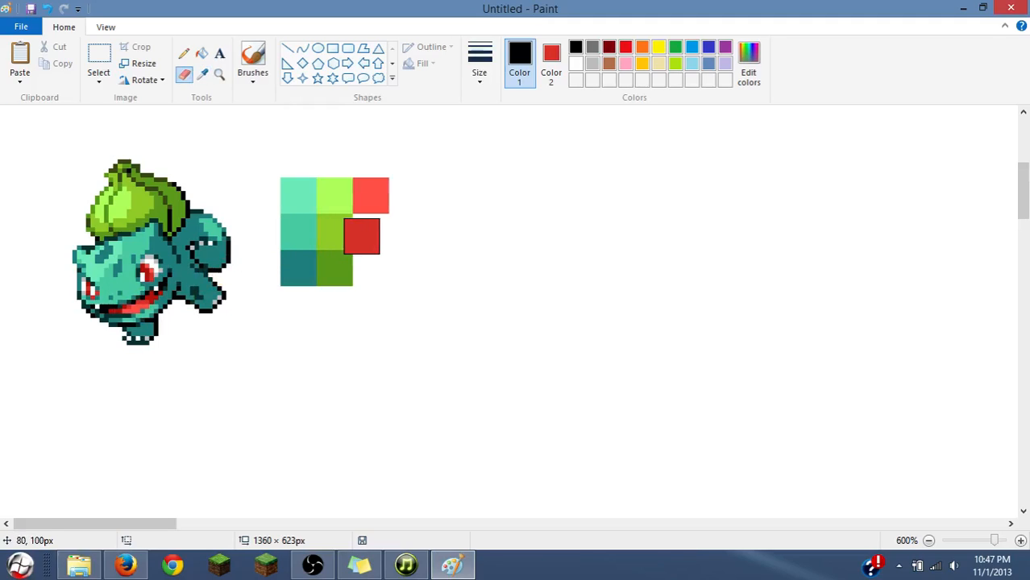
left_click(370, 232)
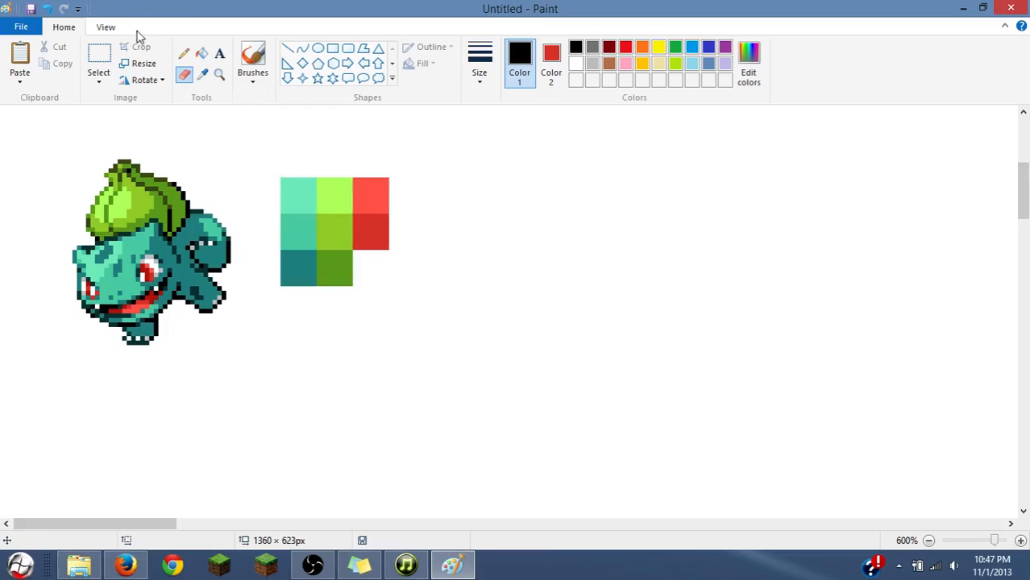
left_click(202, 73)
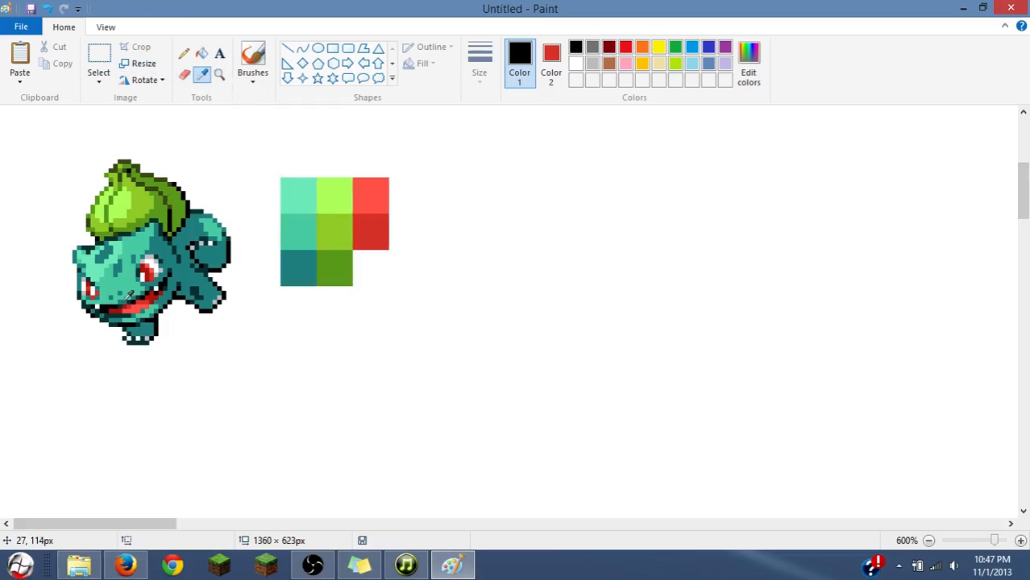
right_click(118, 308)
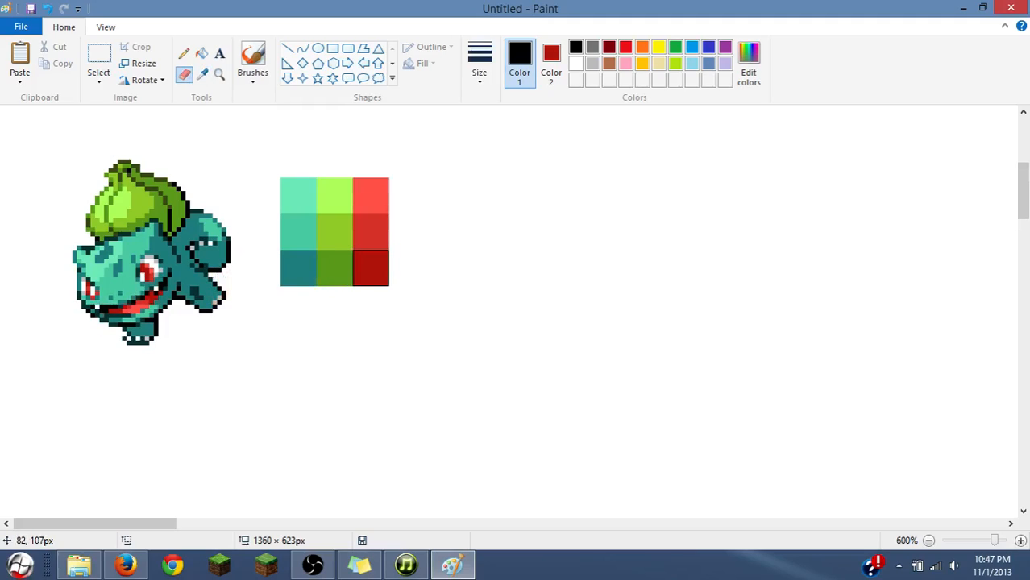
- Set both Color 1 and Color 2 to purple, and return Color 1 to black
left_click(219, 75)
left_click(69, 218)
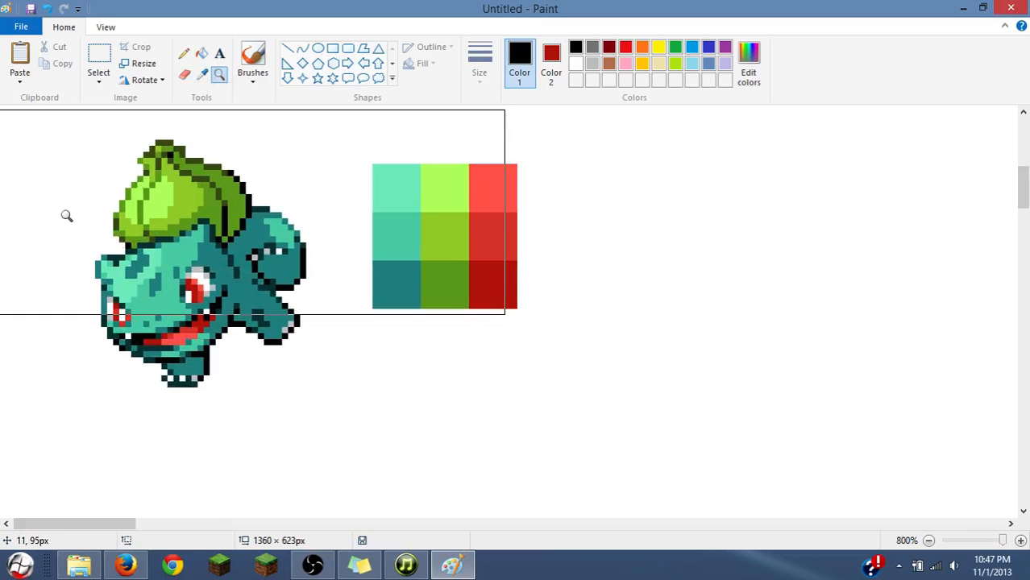
left_click(202, 75)
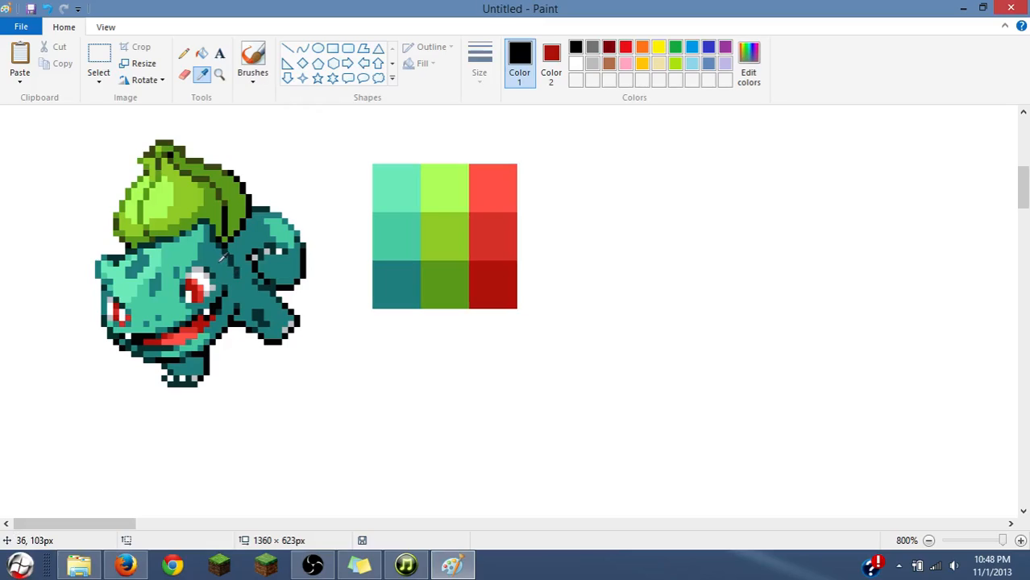
left_click(724, 48)
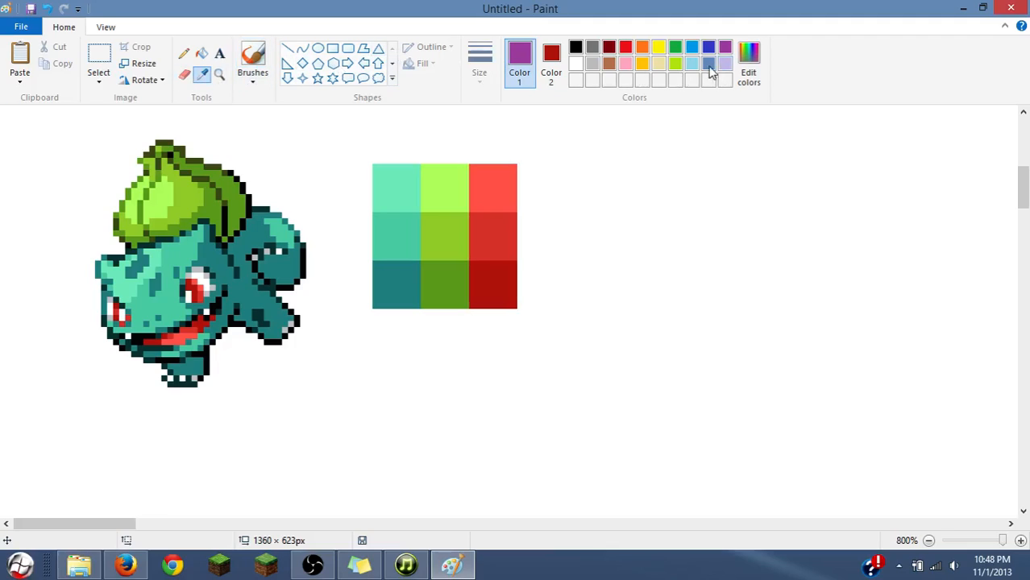
left_click(554, 72)
left_click(723, 51)
left_click(519, 68)
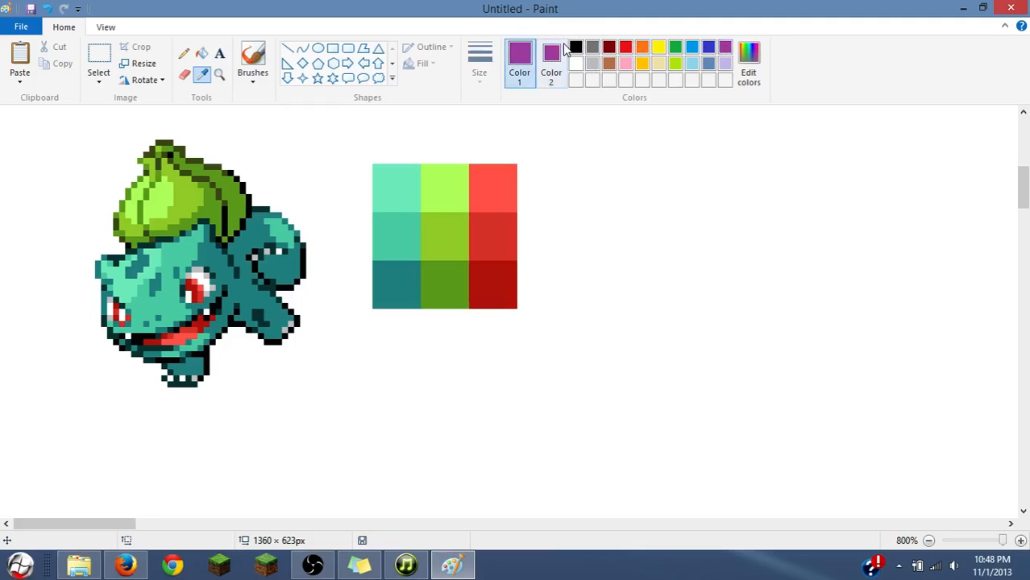
left_click(575, 49)
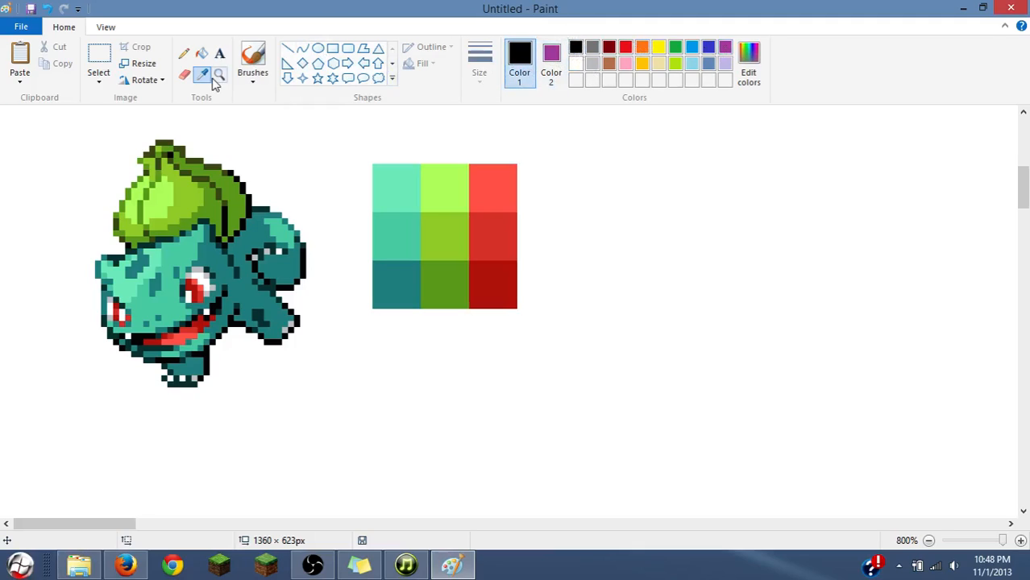
- Try replacing the sprite's dark teal with purple using the Eraser, with the dark teal sampled as Color 1, and undo the strokes
left_click(184, 73)
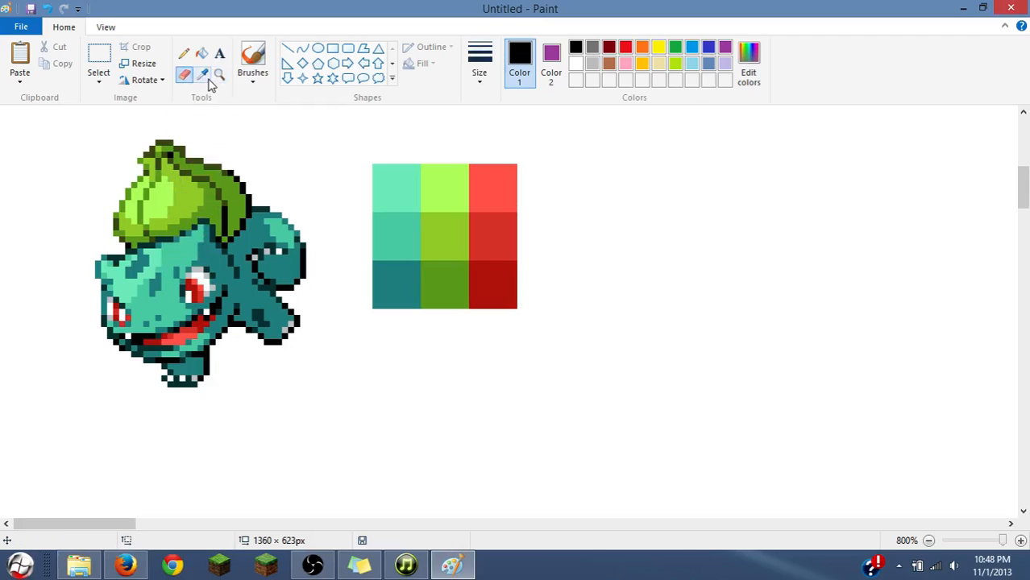
left_click(202, 73)
left_click(203, 255)
mouse_move(193, 291)
left_mouse_down()
mouse_move(281, 219)
mouse_move(5, 418)
mouse_move(342, 357)
left_mouse_up()
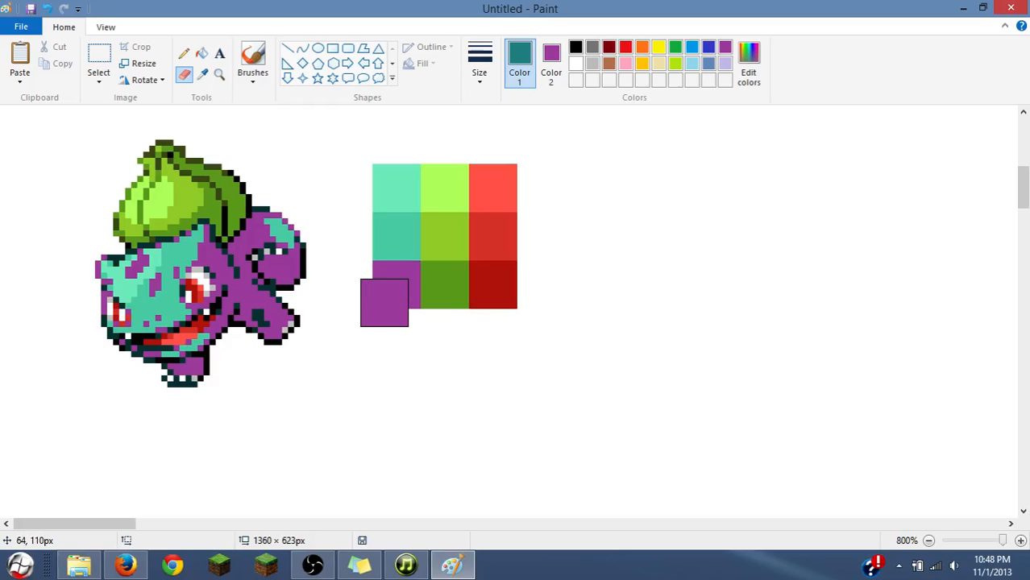
key("ctrl+z")
mouse_move(314, 318)
left_mouse_down()
mouse_move(282, 357)
mouse_move(258, 224)
mouse_move(192, 333)
mouse_move(276, 255)
mouse_move(262, 279)
mouse_move(252, 212)
mouse_move(161, 284)
mouse_move(155, 392)
mouse_move(143, 230)
left_mouse_up()
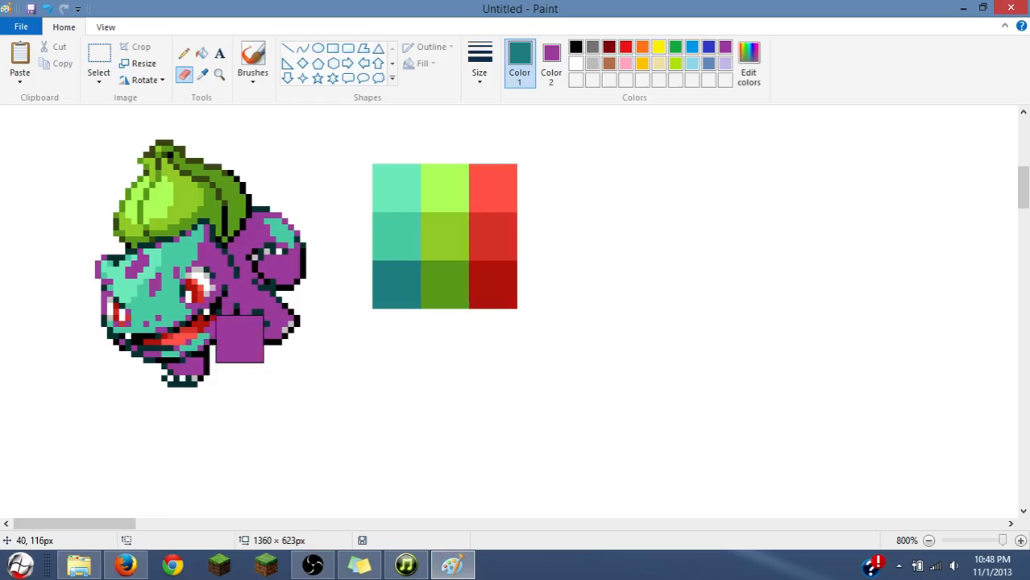
key("ctrl+z")
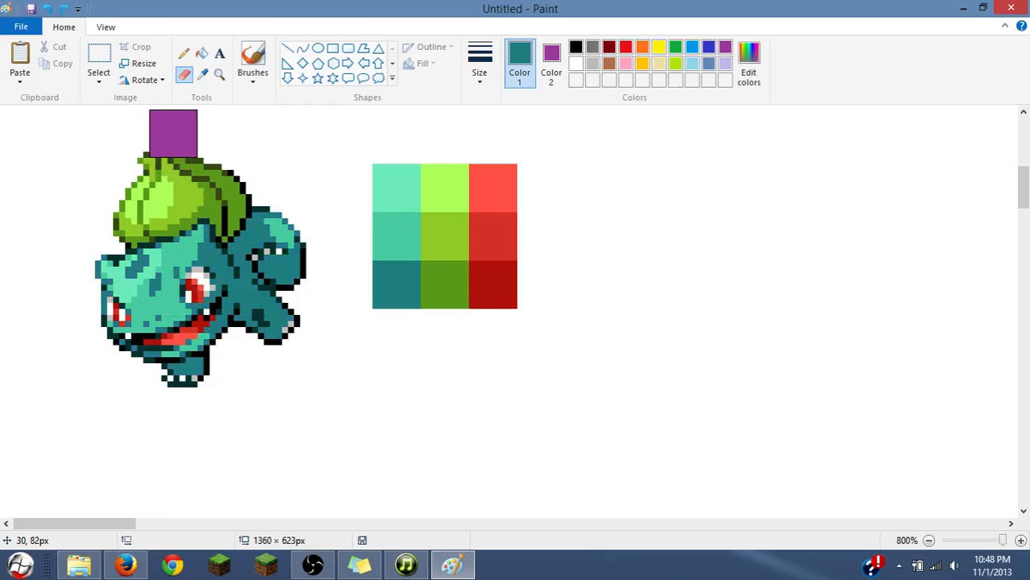
key("ctrl+z")
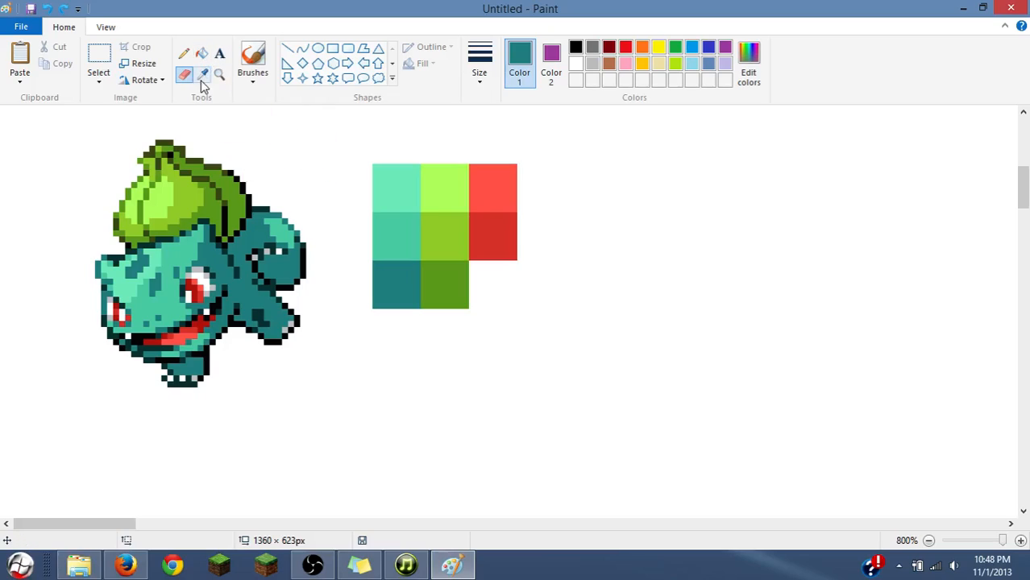
- Sample the mouth's dark red as Color 2 and stamp its missing swatch below the medium red one
left_click(202, 74)
right_click(158, 336)
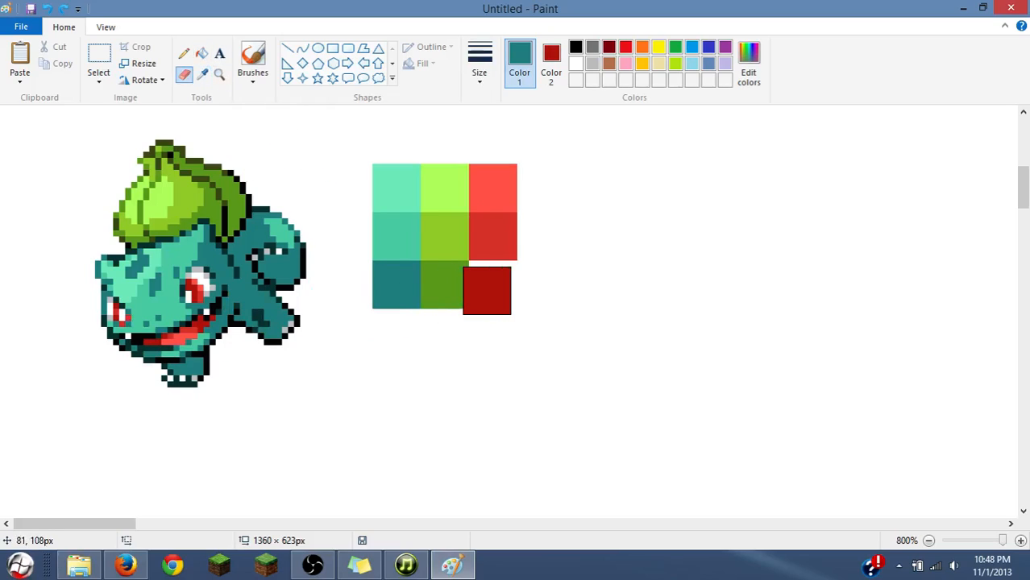
left_click(202, 75)
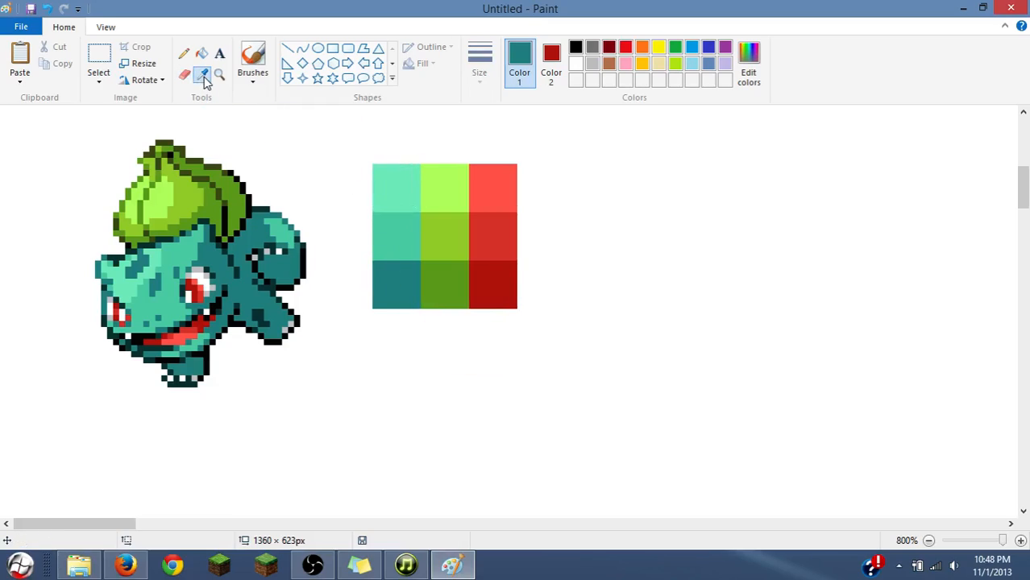
- Set Color 1 to black and Color 2 to white
left_click(575, 47)
left_click(564, 71)
left_click(570, 68)
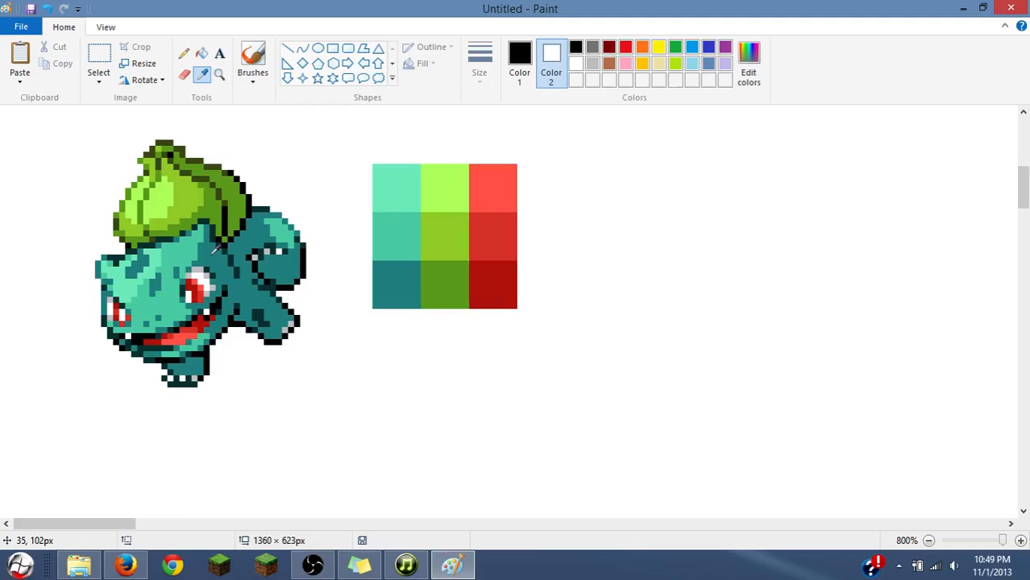
- Sample dark teal as Color 1 and medium teal as Color 2, and replace the sprite's dark teal with medium teal
left_click(215, 245)
left_click(201, 75)
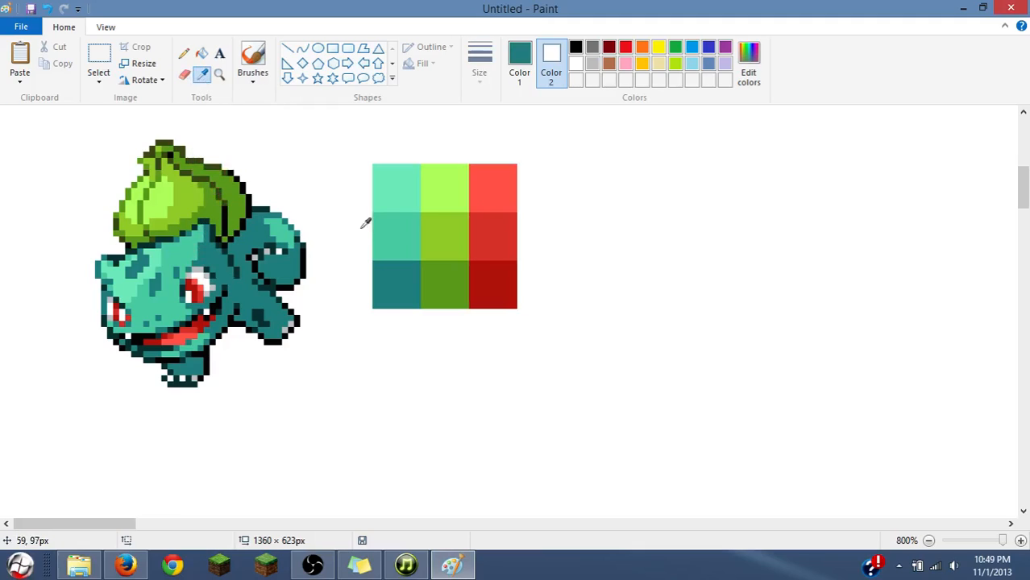
right_click(395, 234)
mouse_move(275, 182)
left_mouse_down()
mouse_move(269, 212)
mouse_move(227, 224)
mouse_move(203, 261)
mouse_move(215, 230)
mouse_move(264, 194)
mouse_move(198, 302)
mouse_move(167, 381)
mouse_move(264, 307)
mouse_move(185, 375)
left_mouse_up()
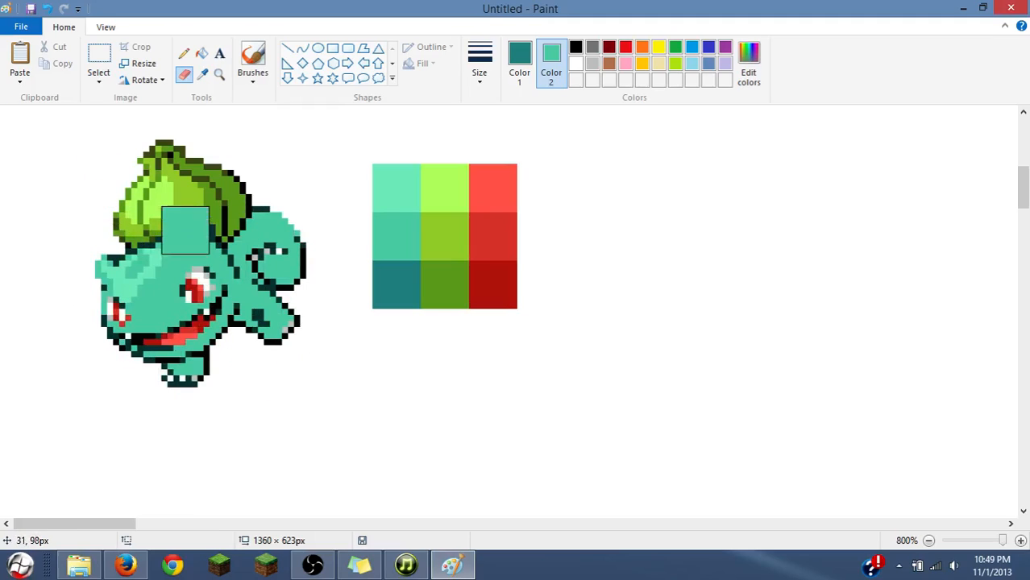
- Try replacing the head's light teal with medium teal, and undo both teal replacements
left_click(202, 73)
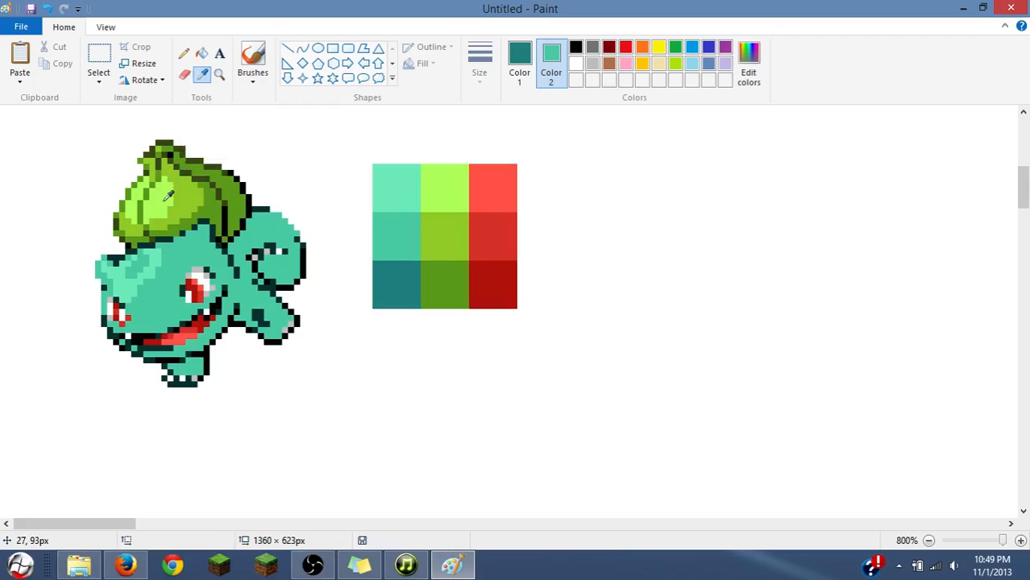
left_click(137, 276)
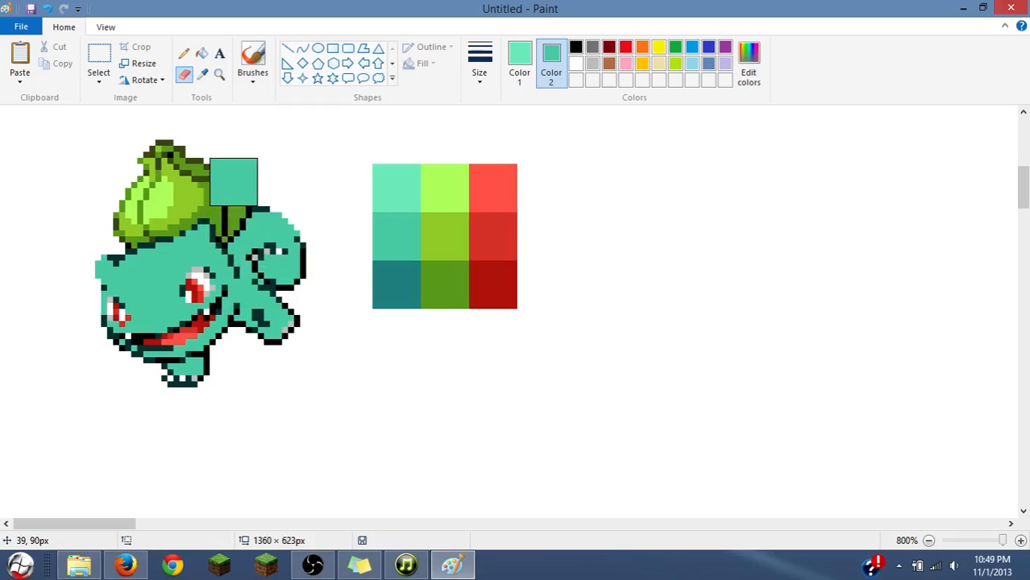
left_click(180, 333)
key("ctrl+z")
key("ctrl+z")
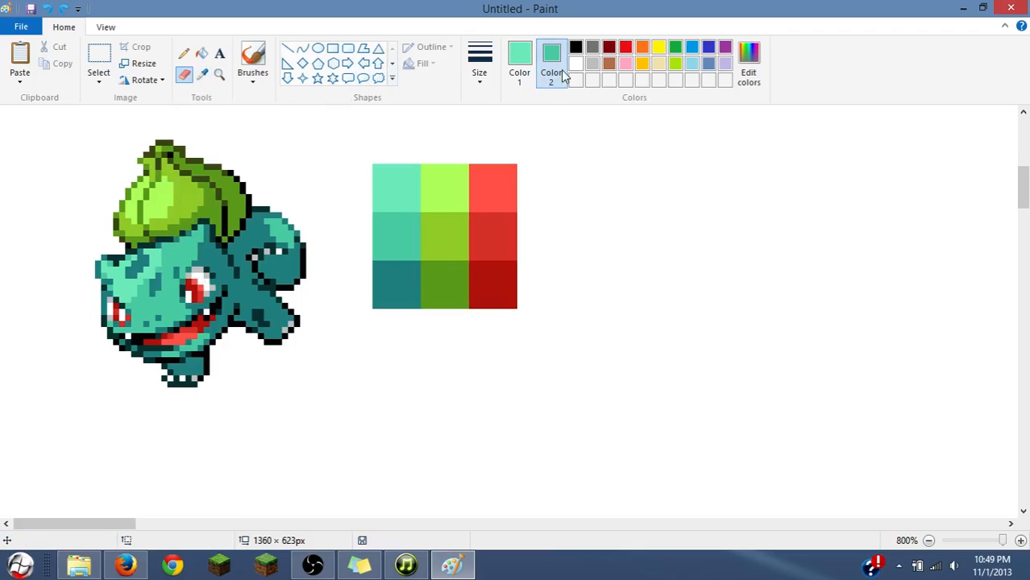
- Set Color 2 to purple and fill three of the dark teal spots on the sprite's forehead with it
left_click(724, 47)
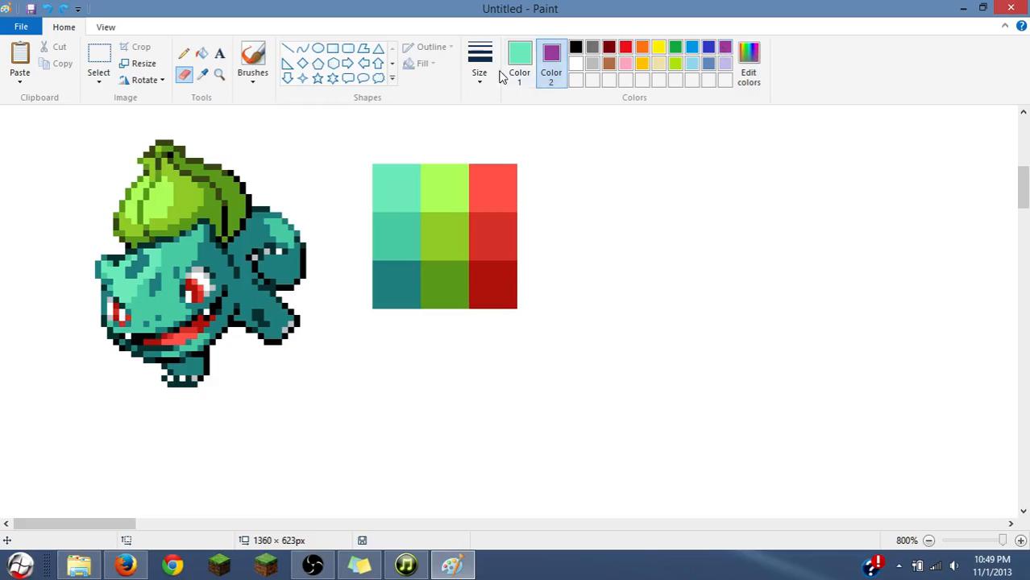
left_click(203, 54)
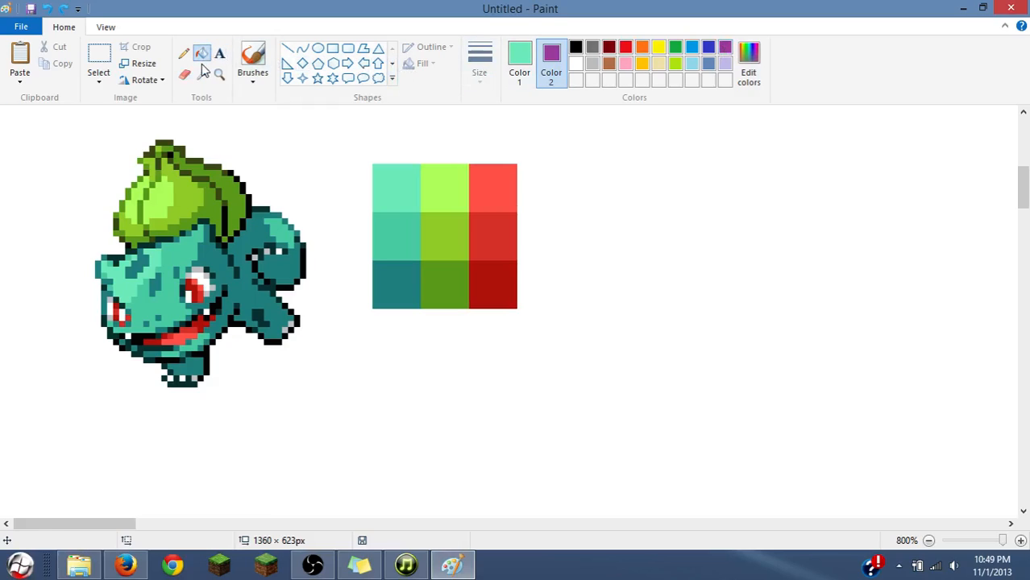
right_click(148, 263)
right_click(157, 282)
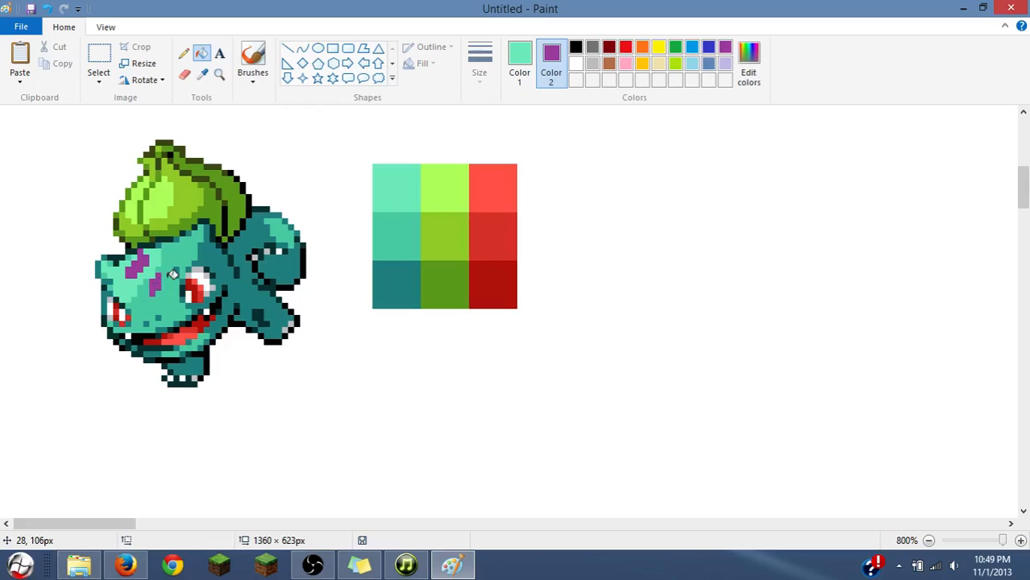
right_click(179, 269)
- Draw purple pixels with the Pencil along the outer left edge of the head and the upper edge of the hindquarters
left_click(184, 53)
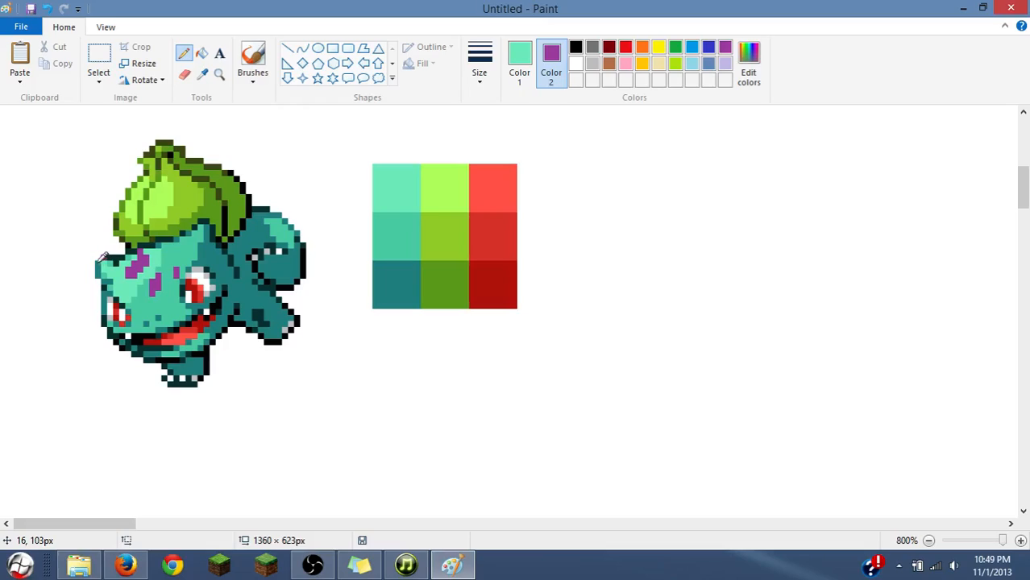
left_click_drag(98, 263, 98, 275)
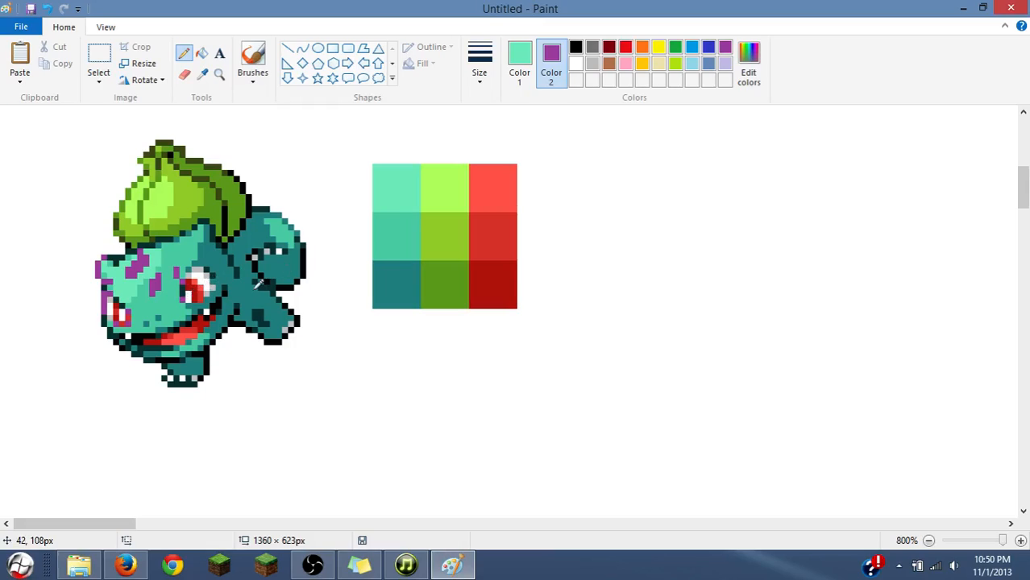
right_click(280, 214)
right_click(286, 213)
key("ctrl+z")
key("ctrl+z")
right_click(277, 214)
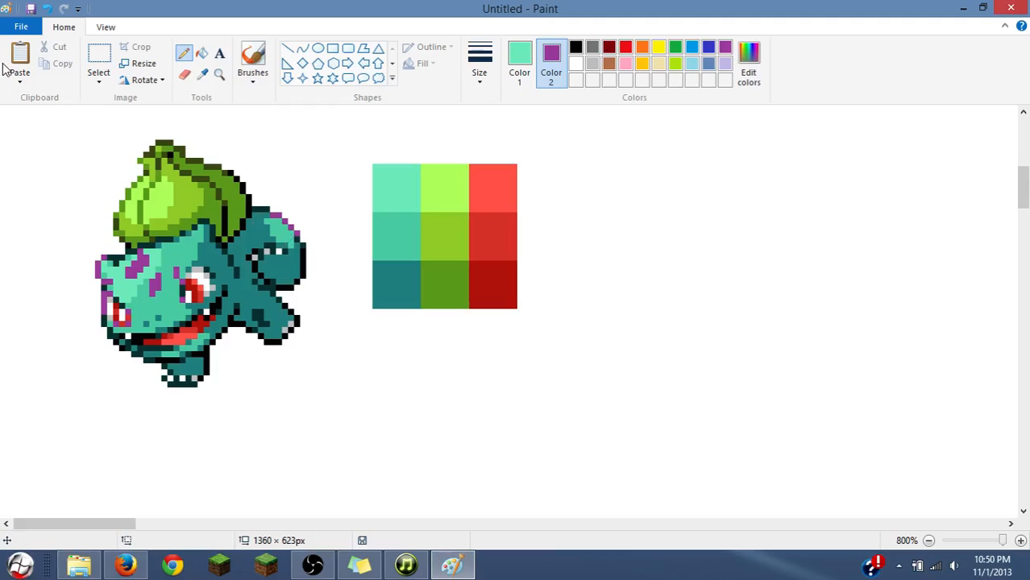
- Sample light teal as Color 1 and medium teal as Color 2, and replace the head's light teal with medium teal
left_click(202, 73)
left_click(125, 287)
left_click(202, 75)
right_click(386, 254)
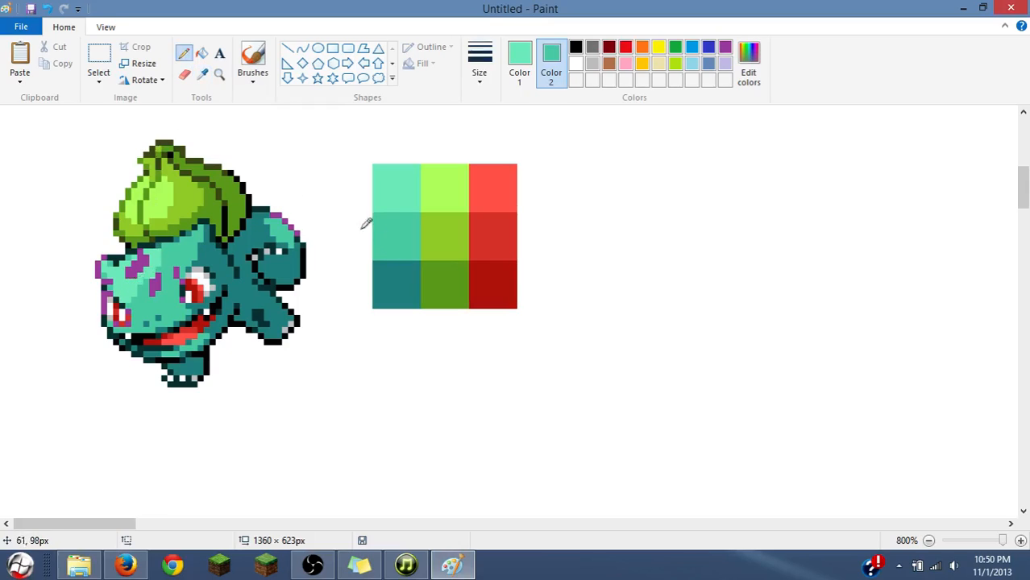
left_click(185, 74)
left_click_drag(149, 238, 155, 255)
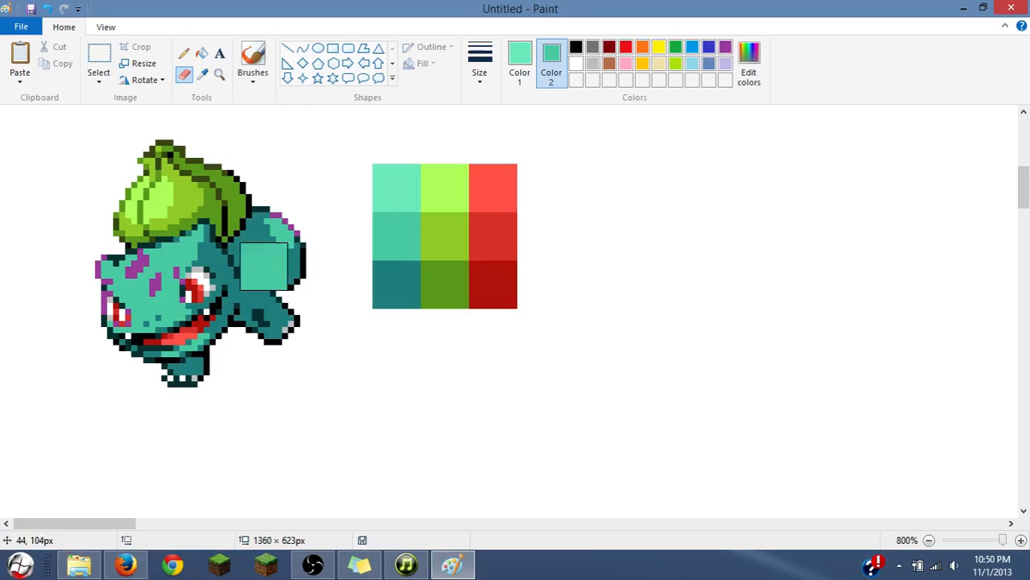
- Sample dark teal as Color 1 and replace it with medium teal across the sprite, undoing the stroke over the swatch palette
left_click(205, 75)
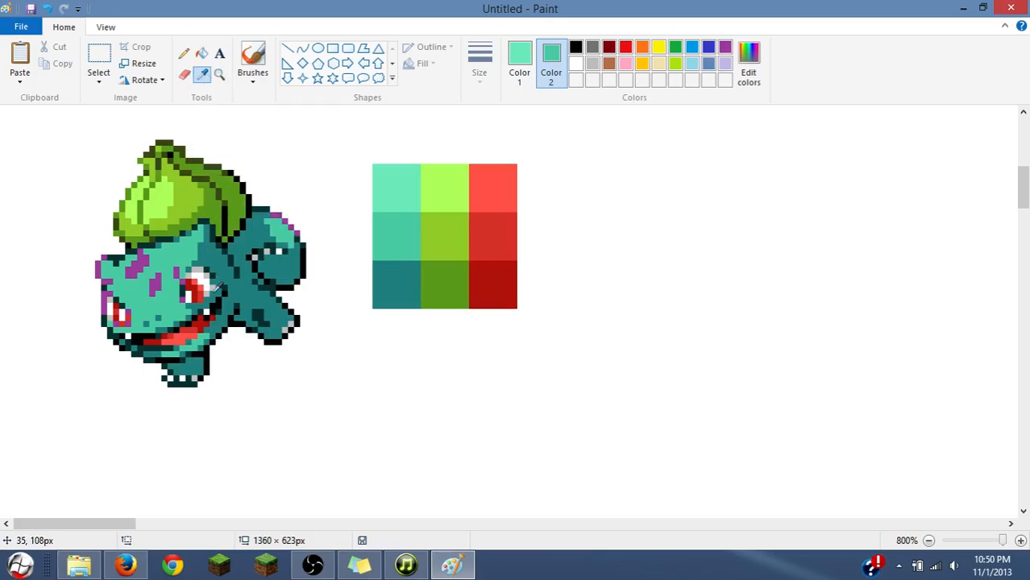
left_click(216, 259)
mouse_move(216, 244)
left_mouse_down()
mouse_move(203, 308)
mouse_move(97, 528)
mouse_move(198, 327)
mouse_move(275, 285)
mouse_move(300, 241)
mouse_move(203, 339)
left_mouse_up()
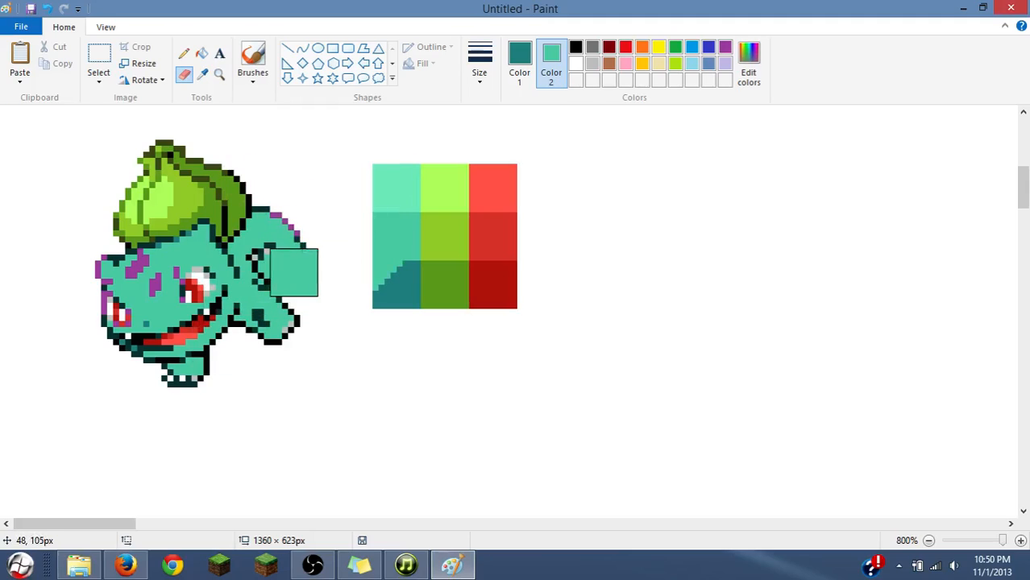
key("ctrl+z")
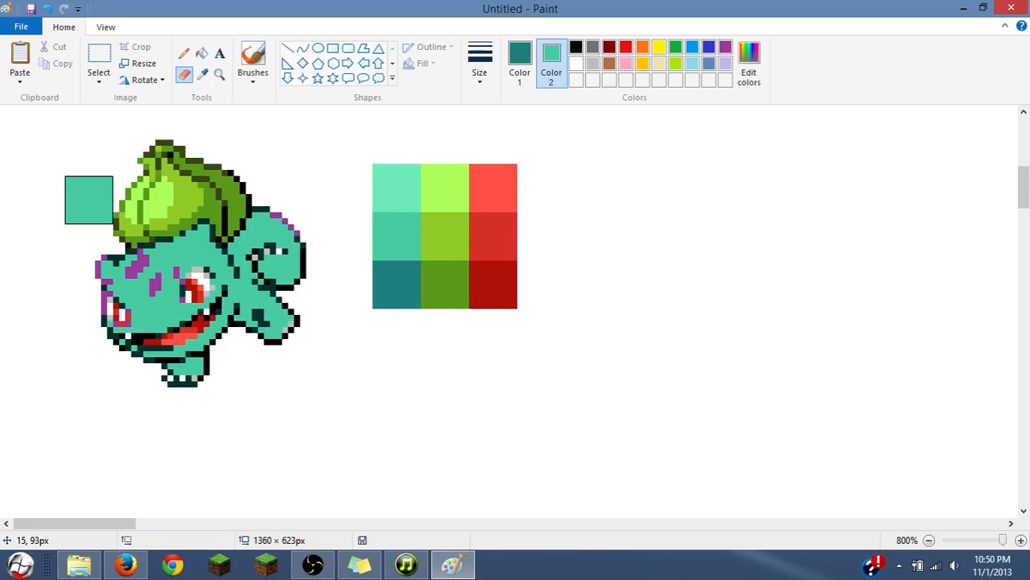
- Try replacing the bulb's light and dark greens with the medium green sampled as Color 2, and undo both replacements
left_click(203, 75)
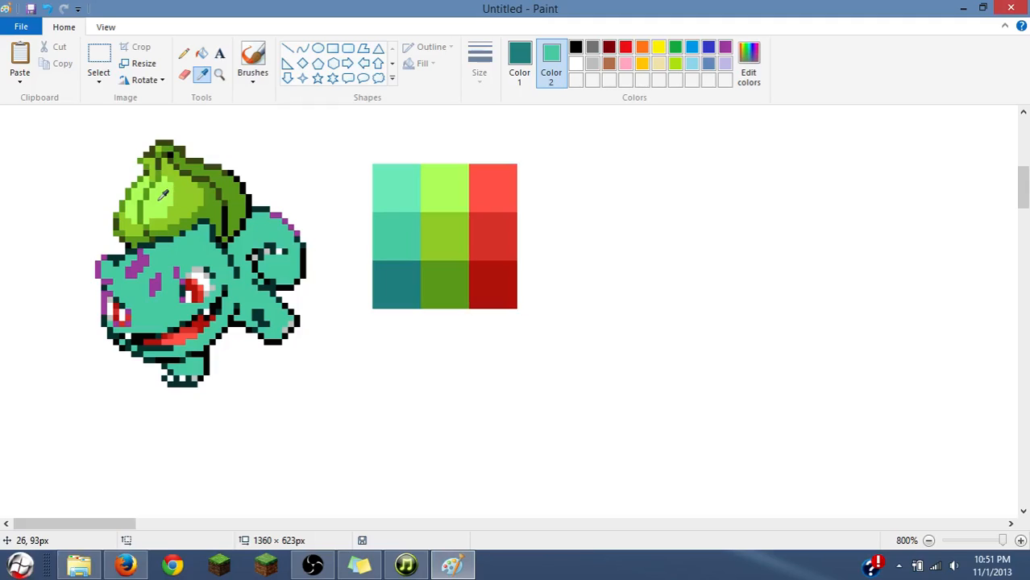
left_click(163, 194)
left_click(203, 75)
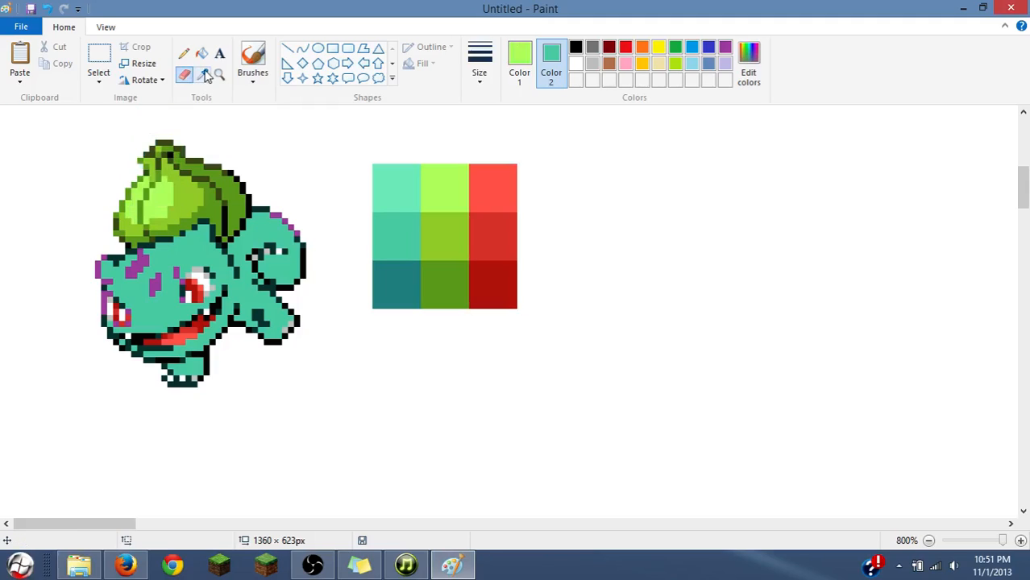
right_click(440, 221)
left_click(203, 75)
left_click(211, 194)
mouse_move(211, 195)
left_mouse_down()
mouse_move(197, 229)
mouse_move(227, 200)
mouse_move(215, 224)
mouse_move(120, 236)
mouse_move(149, 133)
mouse_move(239, 170)
mouse_move(215, 230)
mouse_move(161, 139)
mouse_move(203, 193)
mouse_move(197, 235)
mouse_move(107, 229)
mouse_move(143, 194)
mouse_move(252, 188)
mouse_move(161, 169)
mouse_move(192, 206)
mouse_move(197, 175)
left_mouse_up()
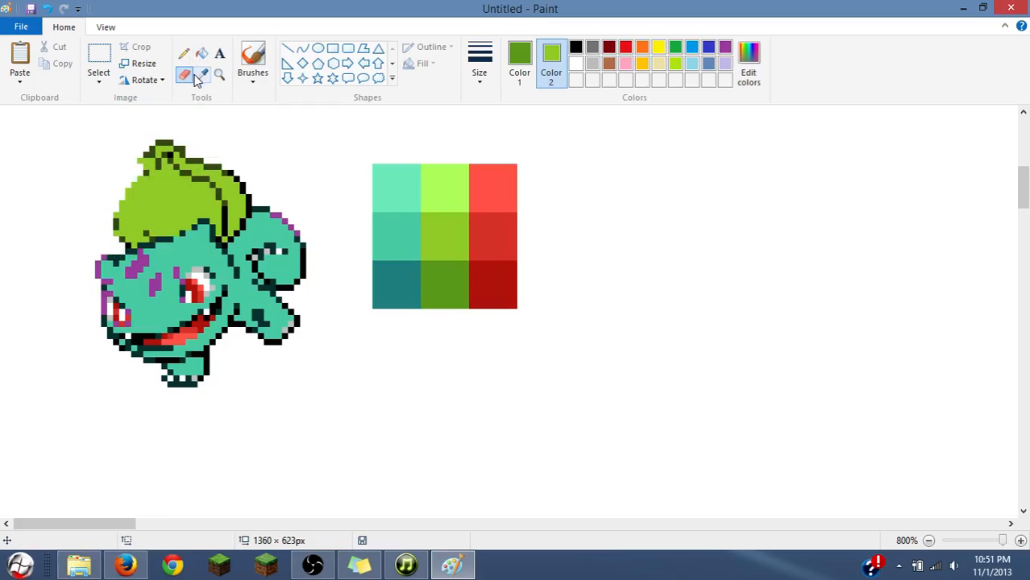
key("ctrl+z")
key("ctrl+z")
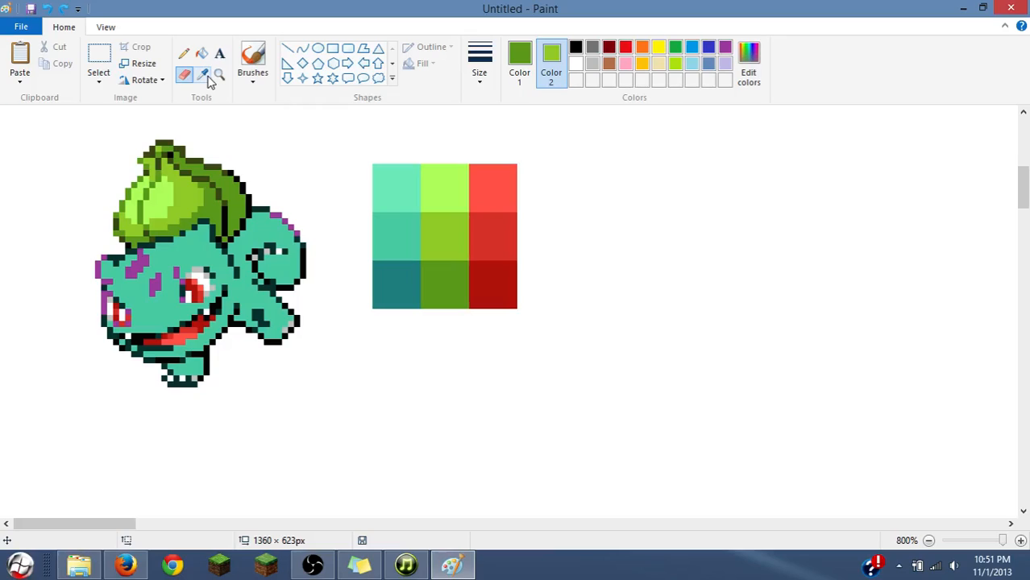
- Sample the purple forehead spot as Color 1 and draw with the Pencil along the bulb's outer left outline
left_click(202, 74)
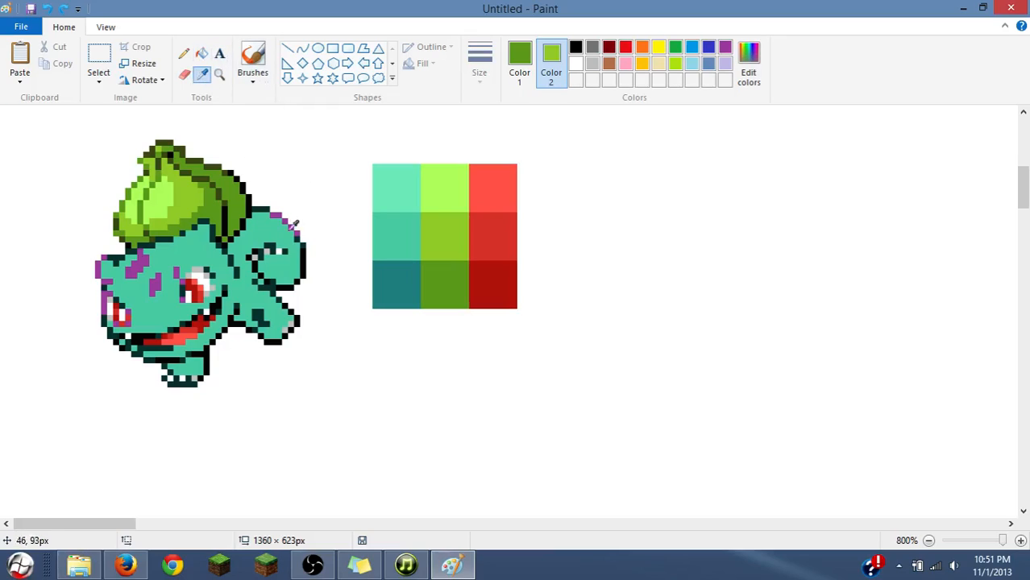
left_click(136, 267)
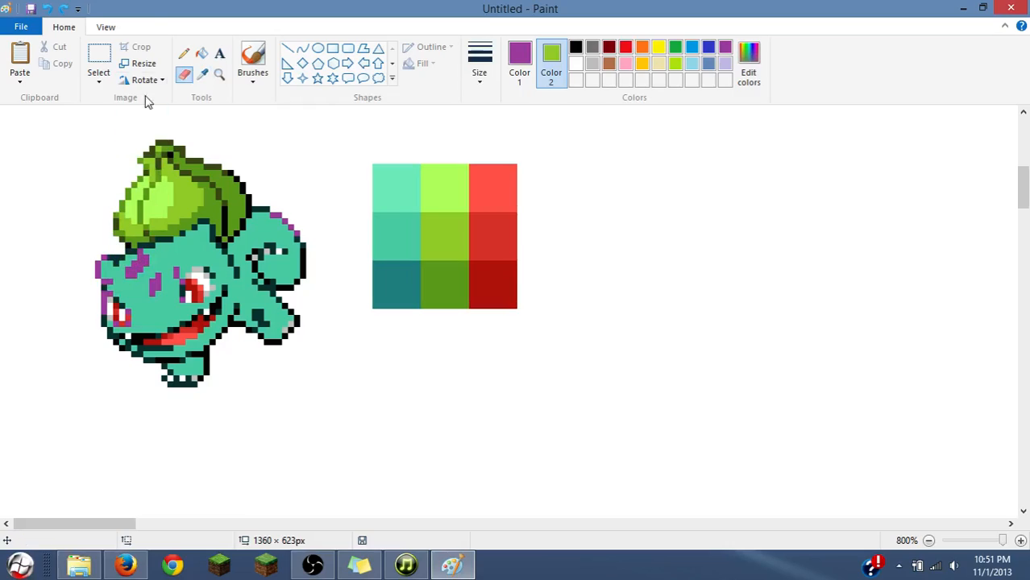
left_click(140, 160)
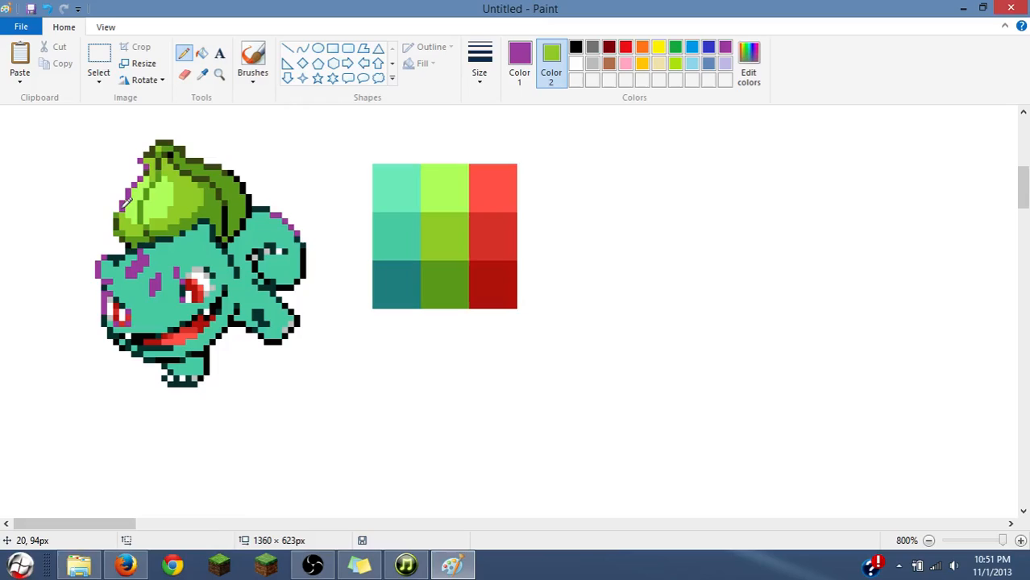
left_click(117, 214)
left_click_drag(118, 232, 117, 227)
- Open the Poke'Sprites folder in File Explorer, maximize its window and point out Lambuo.png
right_click(81, 569)
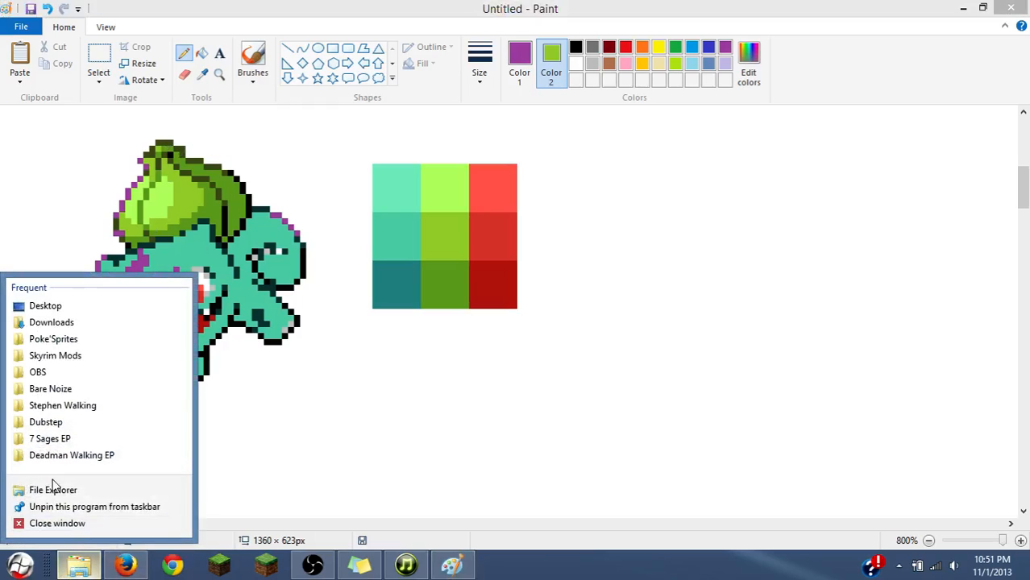
left_click(77, 345)
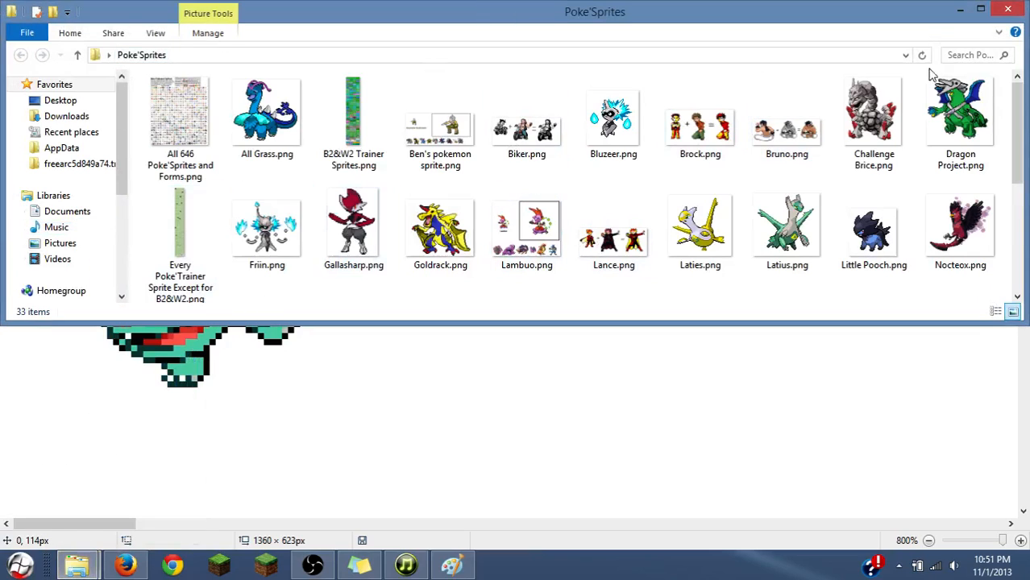
left_click(980, 9)
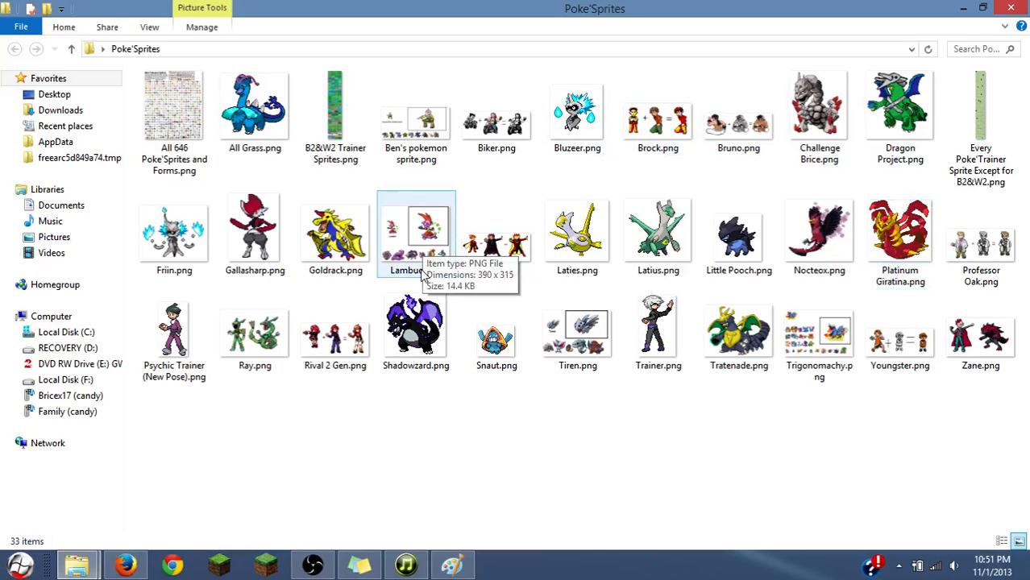
left_click(417, 275)
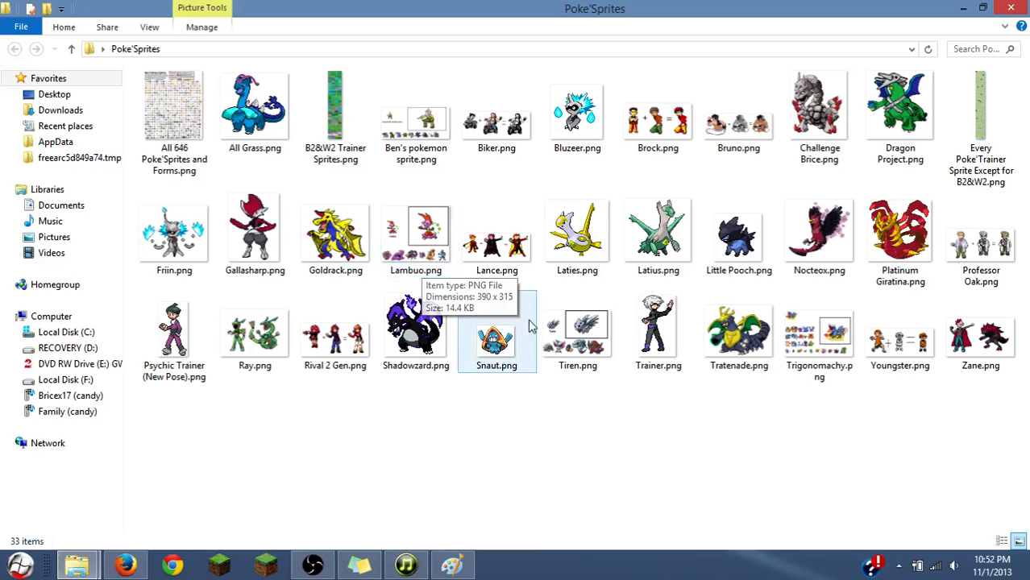
- Return to Paint, sample the bulb's light green as Color 1 and replace it with the medium green in Color 2
left_click(591, 340)
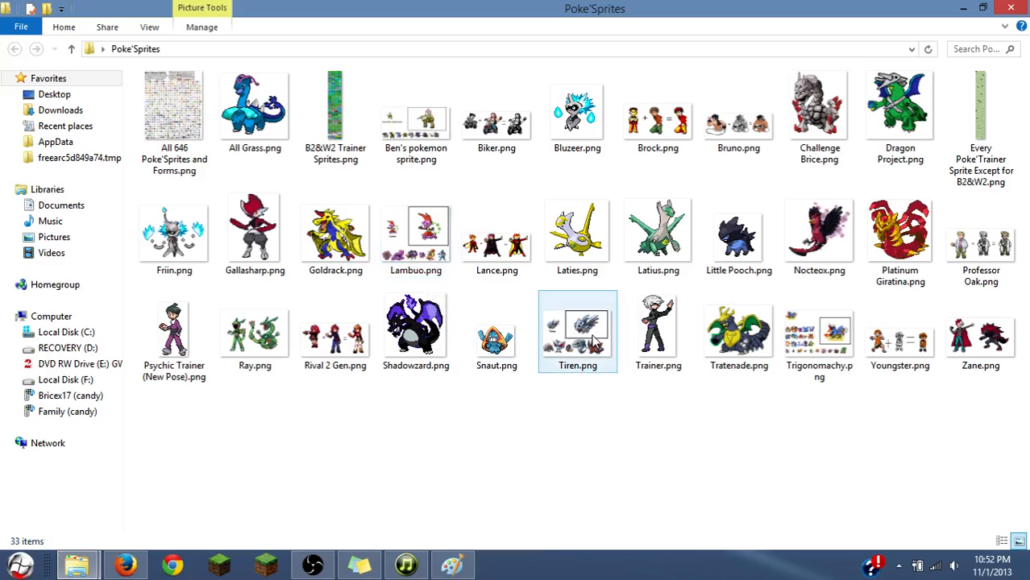
left_click(963, 8)
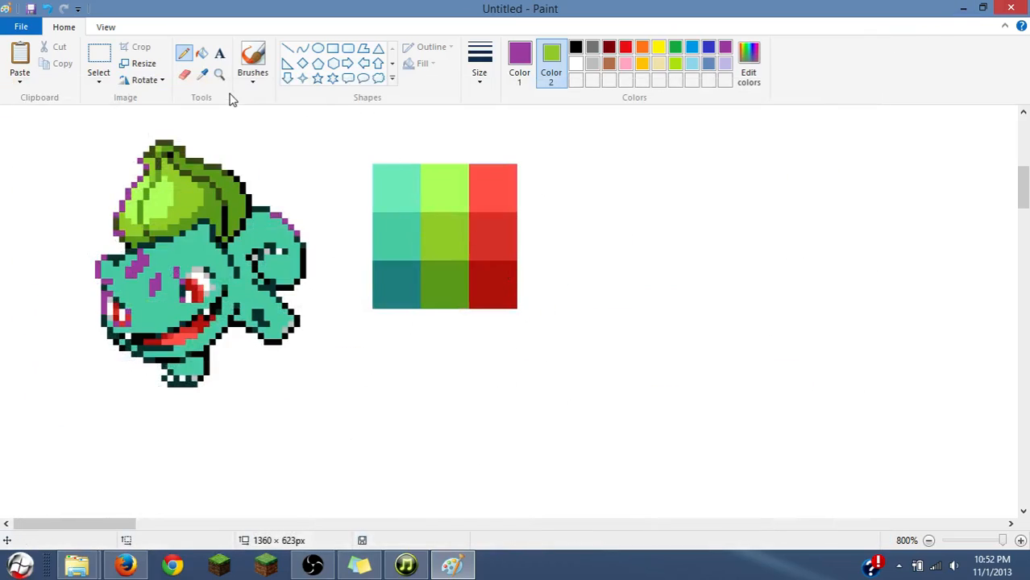
left_click(201, 73)
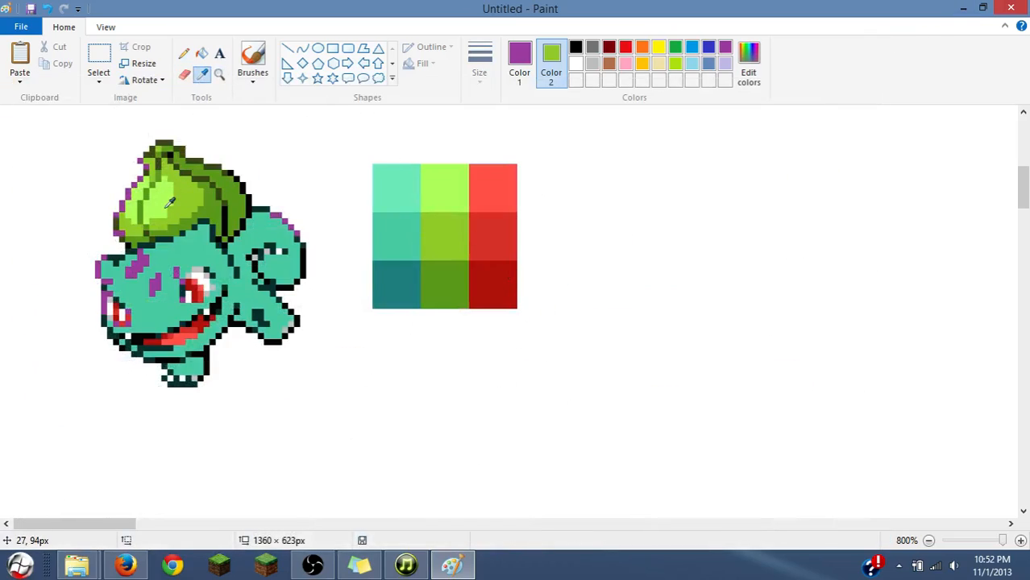
left_click(167, 202)
left_click(205, 73)
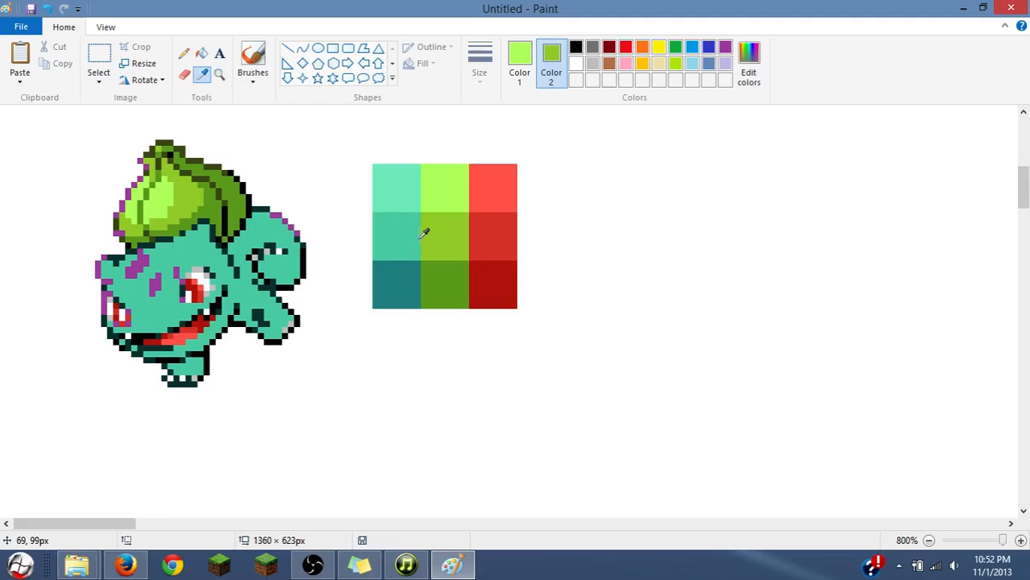
left_click(430, 238)
left_click(185, 75)
left_click_drag(150, 200, 125, 243)
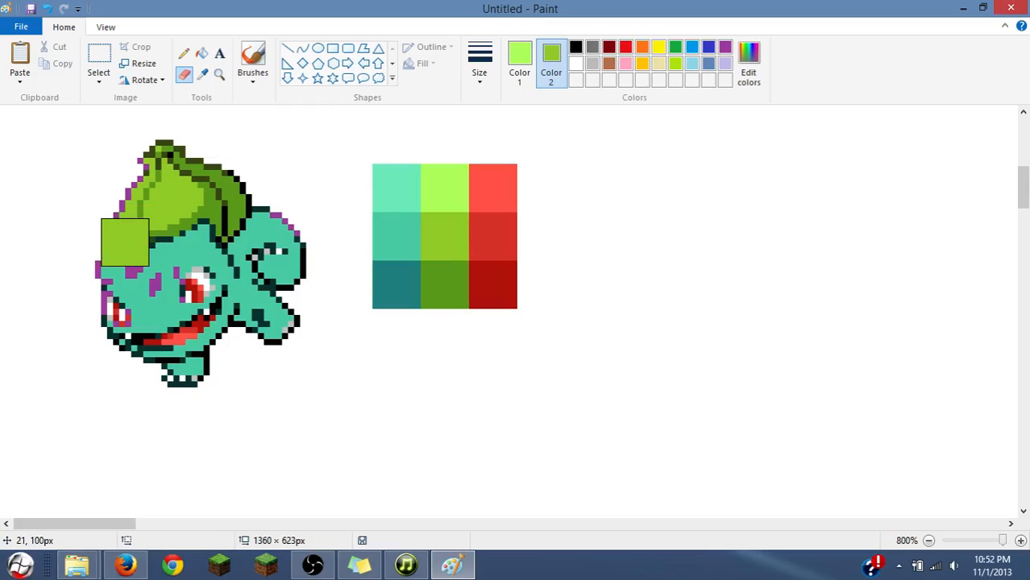
- Sample the bulb's dark green as Color 1 and replace it with the medium green across the bulb
left_click(202, 72)
left_click(216, 204)
mouse_move(248, 148)
left_mouse_down()
mouse_move(166, 332)
mouse_move(191, 170)
mouse_move(150, 242)
left_mouse_up()
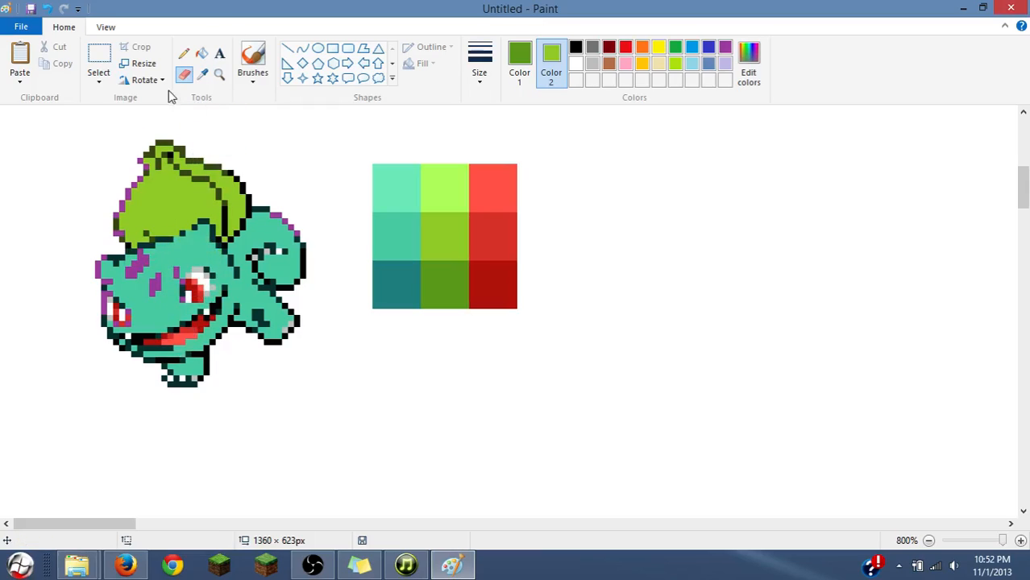
- Try the Eraser with the medium green Color 2 on the blank canvas beside the sprite, and undo the strokes
mouse_move(667, 323)
left_mouse_down()
mouse_move(536, 409)
mouse_move(493, 456)
left_mouse_up()
mouse_move(752, 405)
left_mouse_down()
mouse_move(770, 454)
mouse_move(793, 424)
mouse_move(807, 466)
mouse_move(872, 380)
left_mouse_up()
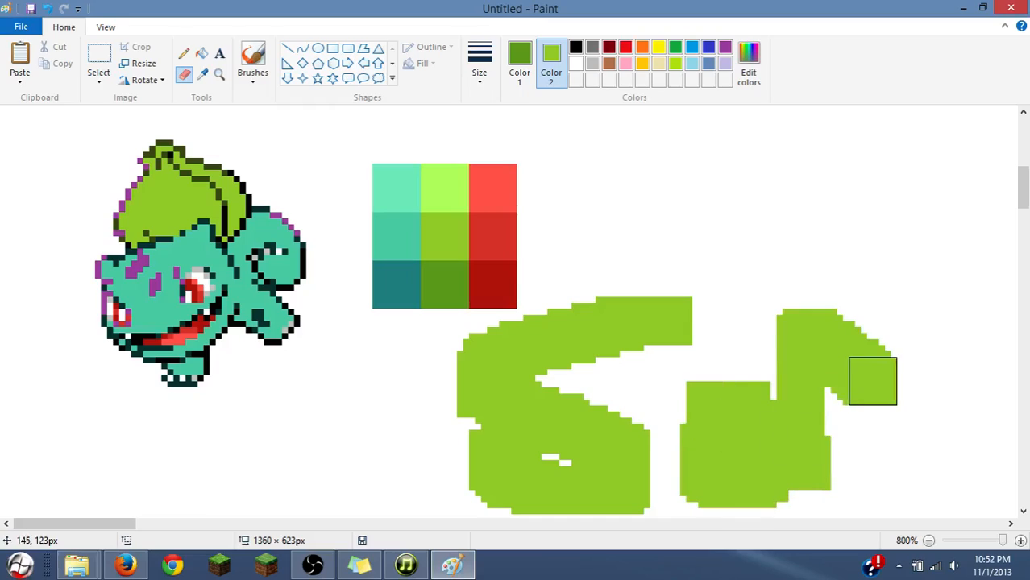
key("ctrl+z")
key("ctrl+z")
key("ctrl+z")
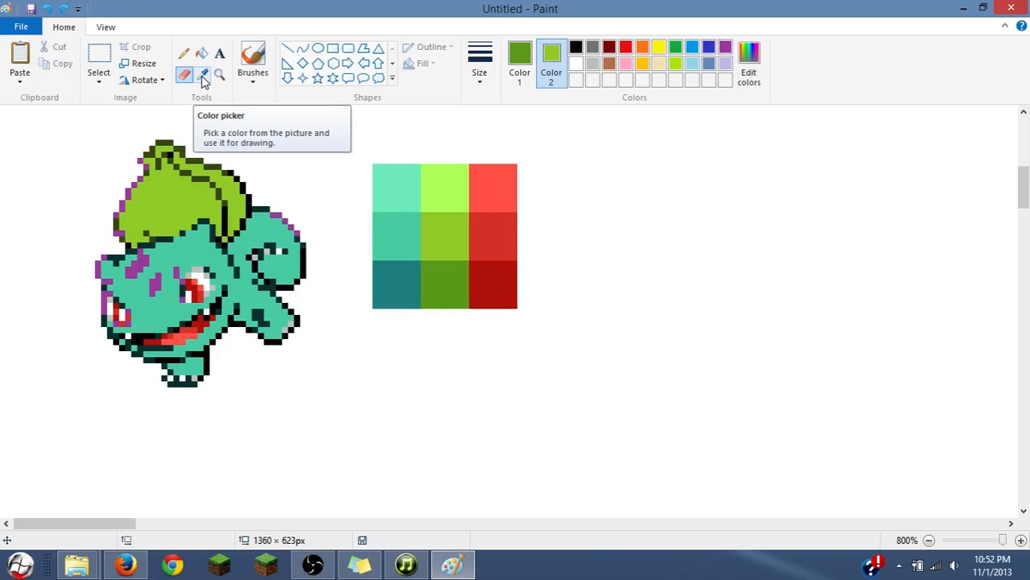
- Sample the dark teal swatch as Color 1, set Color 2 to white, and ready the Pencil with Color 1 active
left_click(204, 76)
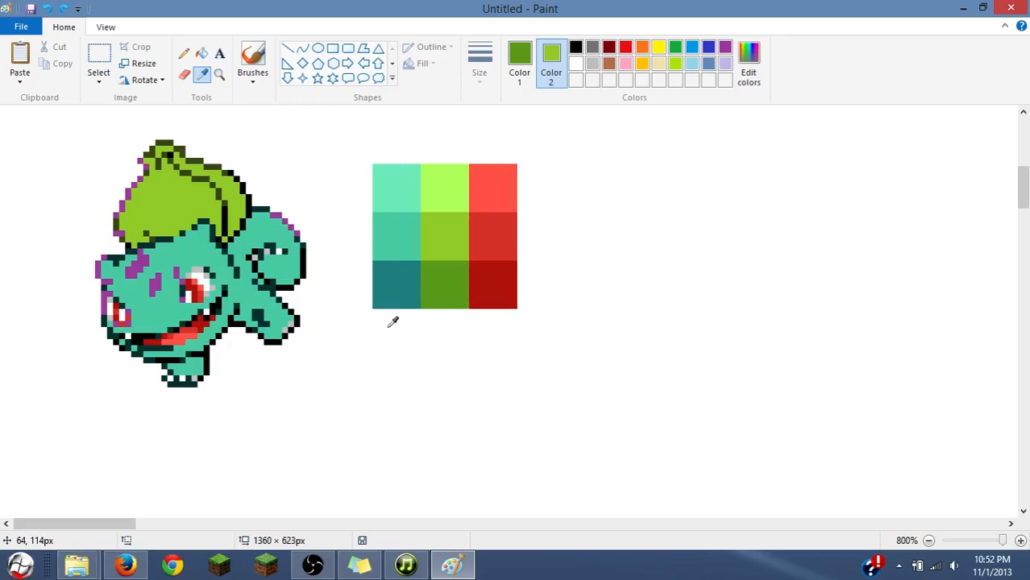
left_click(397, 272)
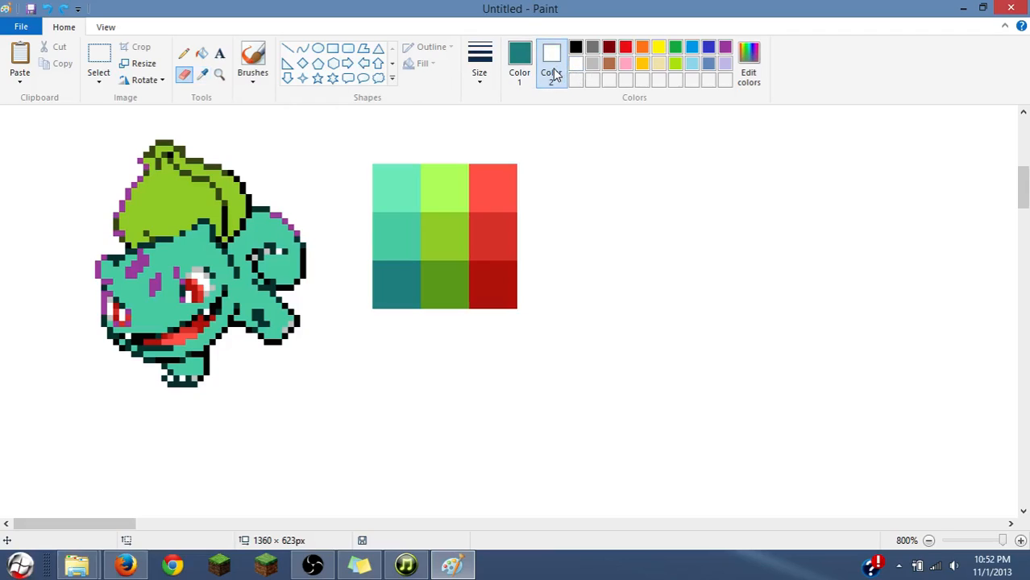
left_click(184, 53)
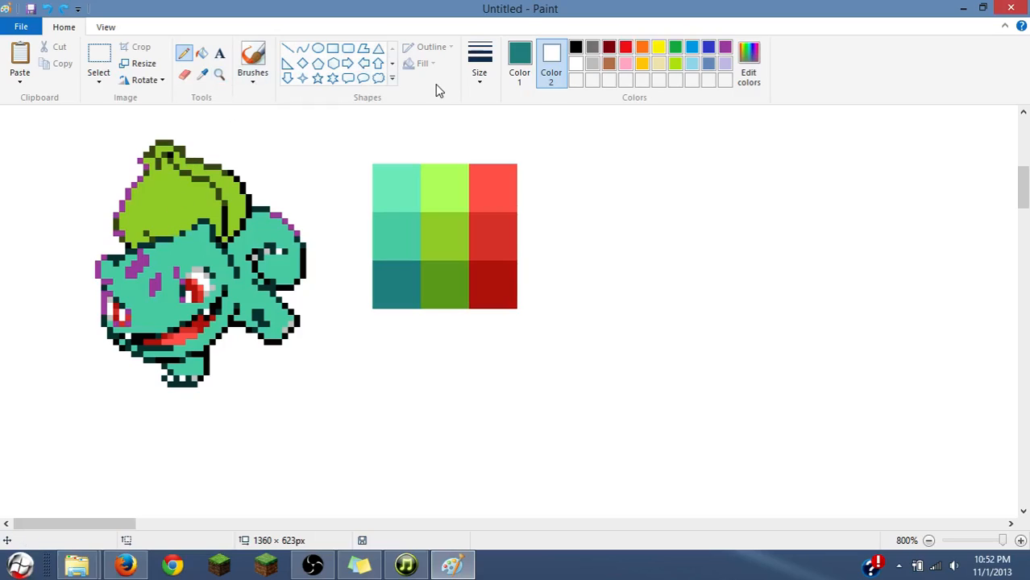
left_click(517, 69)
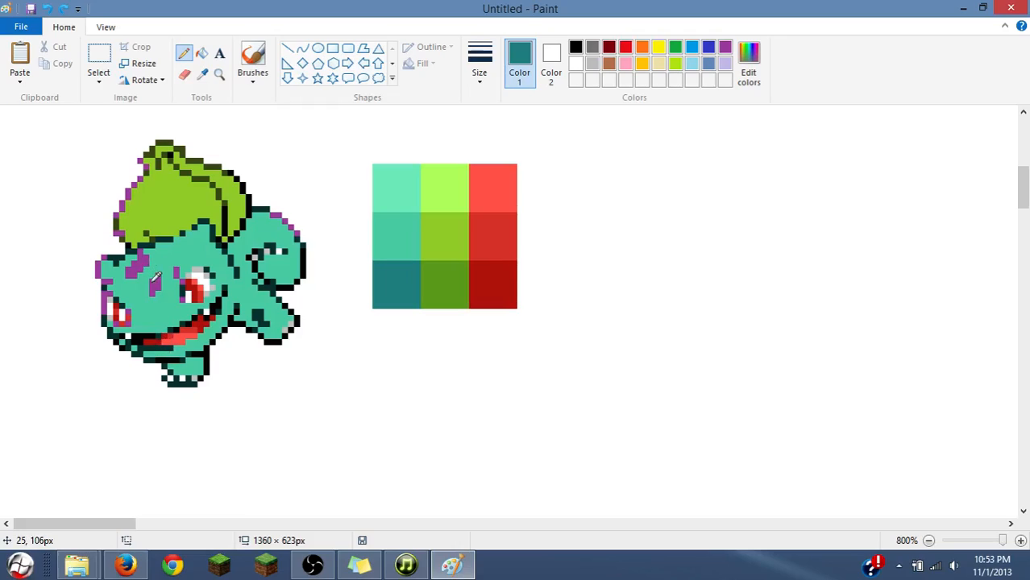
- Draw a dark teal oval outline about 11 × 18 px on the blank canvas in front of Bulbasaur's face
left_click(319, 49)
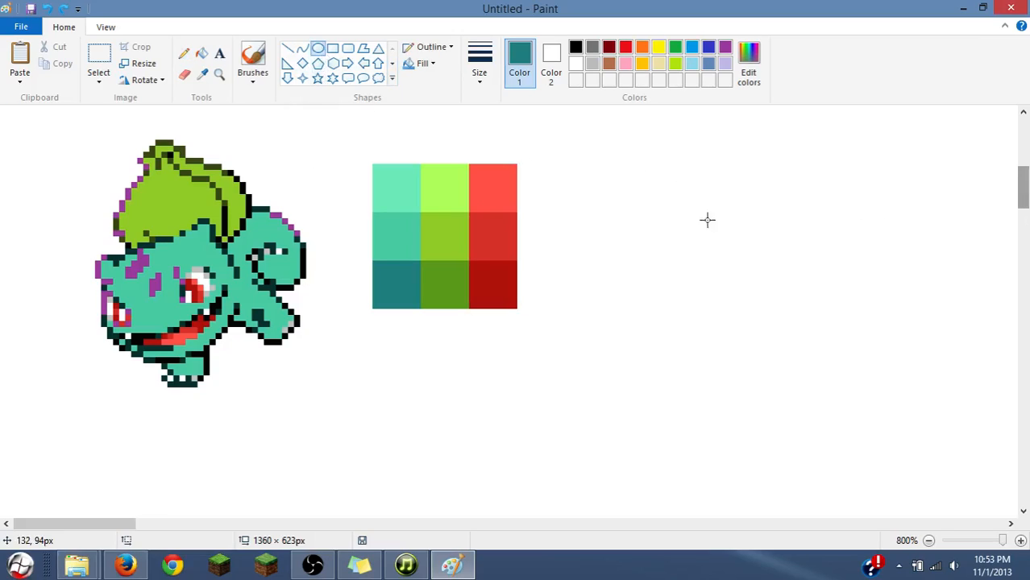
left_click_drag(21, 232, 79, 336)
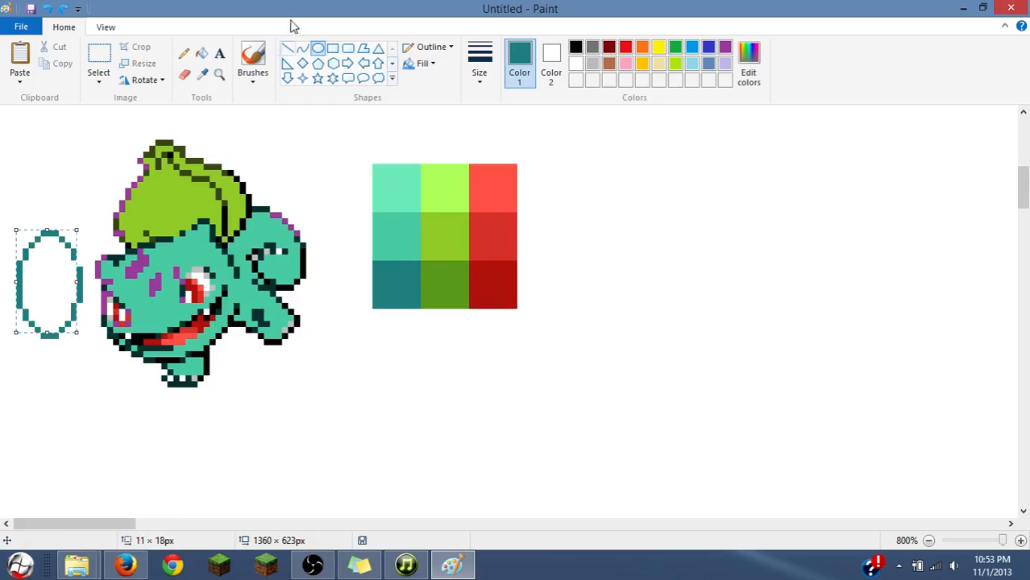
left_click(311, 130)
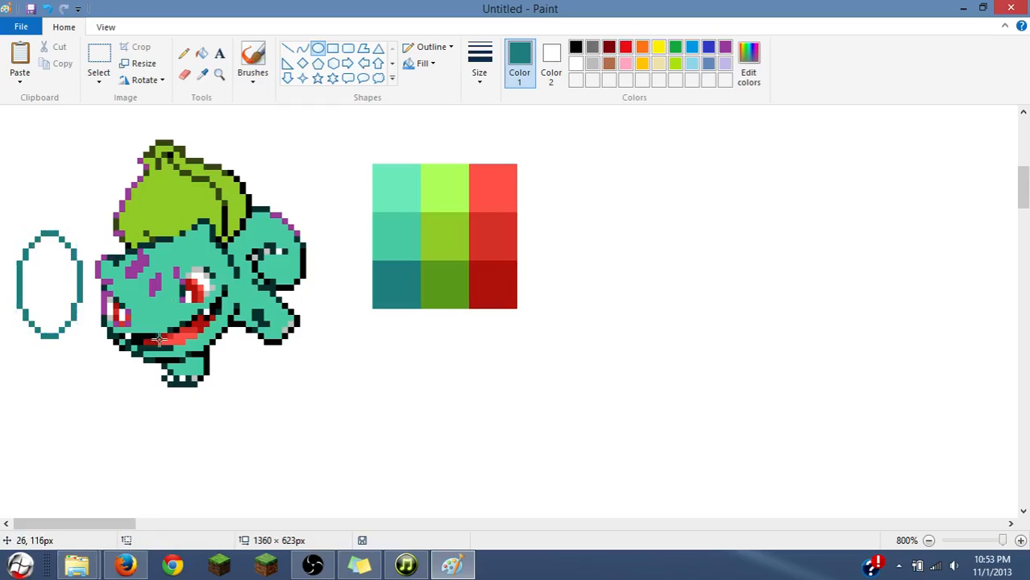
- Pencil dark teal pixels along the body's edge behind the head and fill the rear body and hind leg with dark teal
left_click(204, 75)
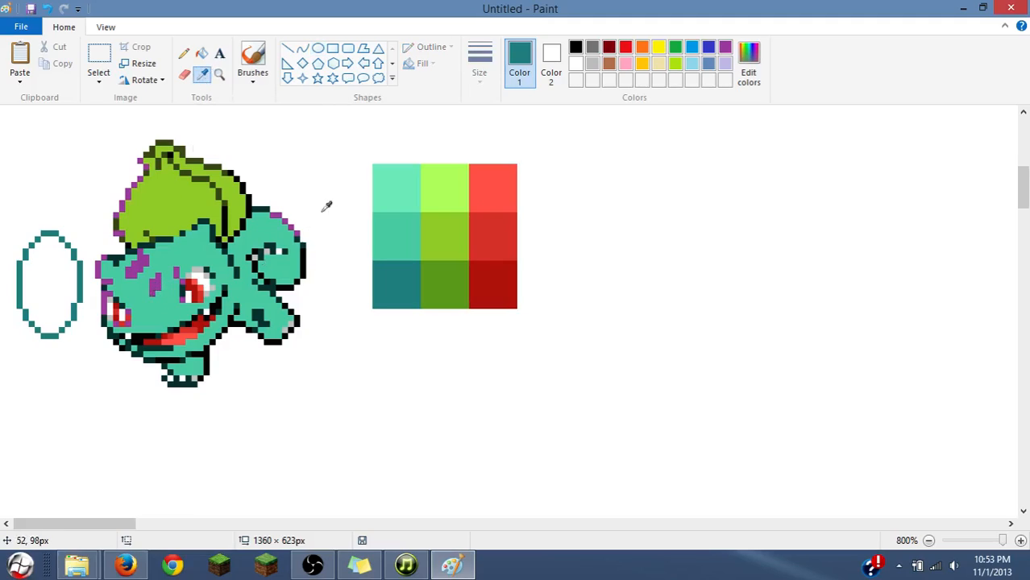
left_click(184, 54)
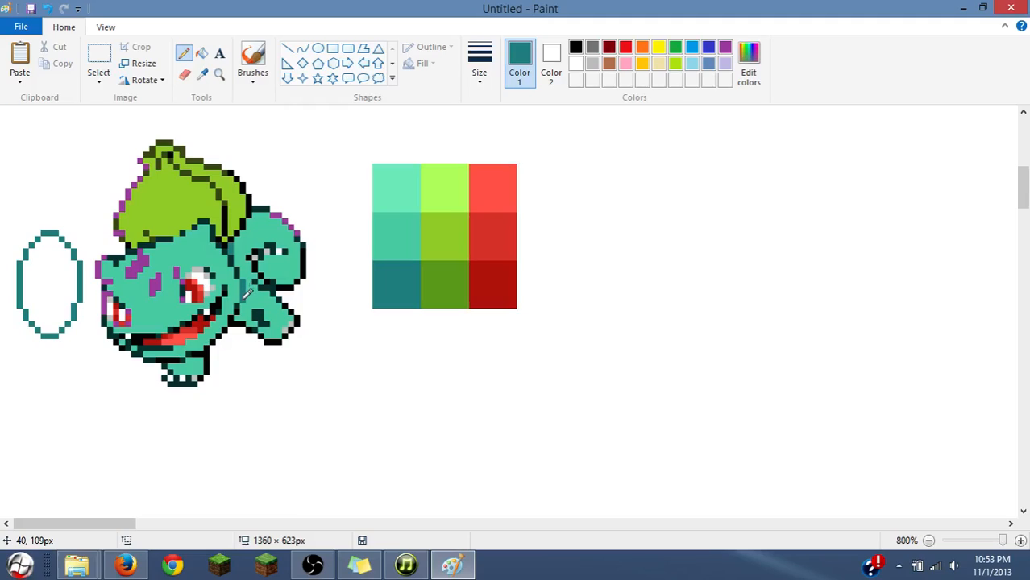
left_click(201, 53)
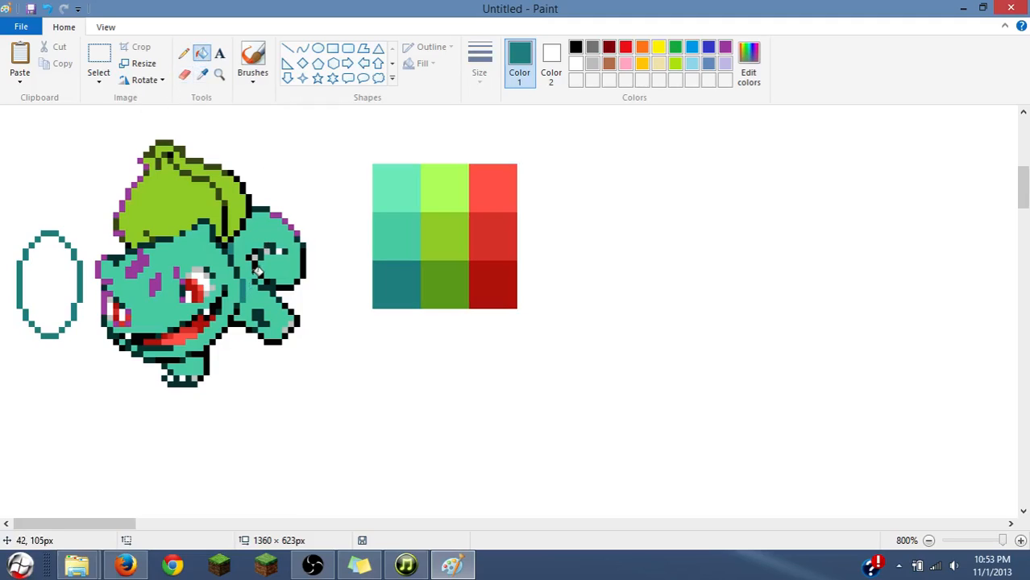
left_click(243, 249)
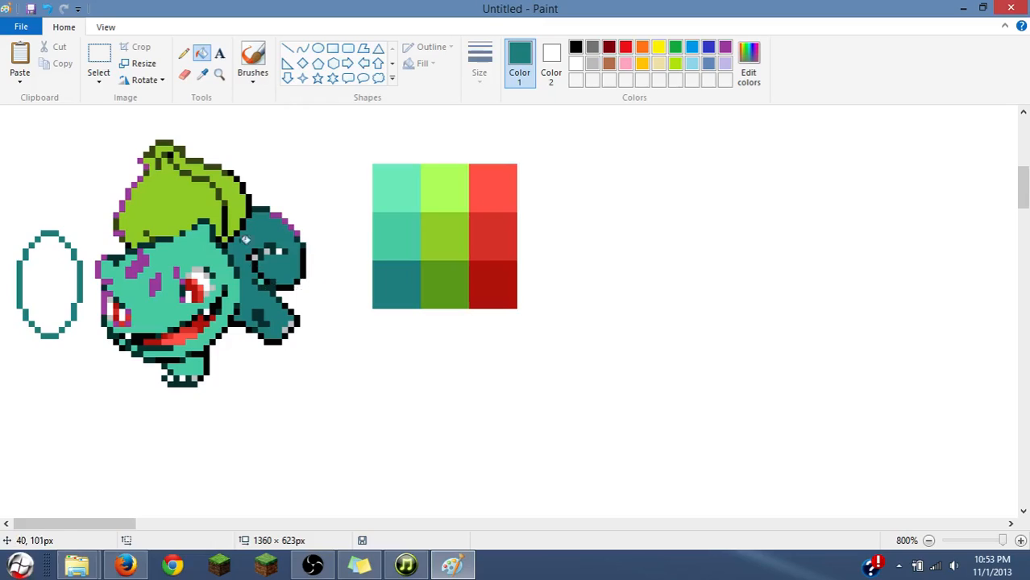
- Fill the purple forehead spots and the purple outline around the front ear and face with dark teal
left_click(183, 53)
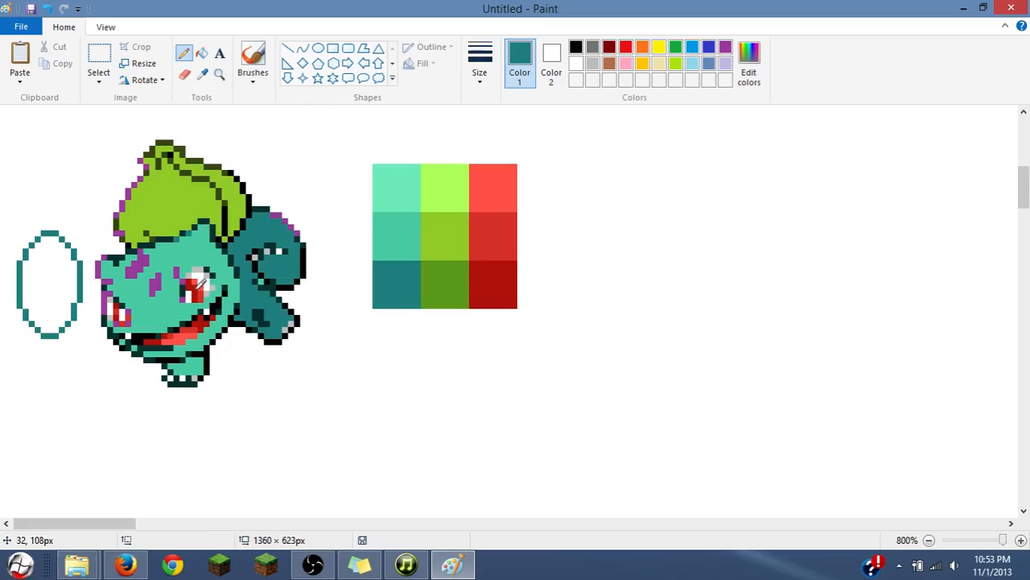
left_click(202, 54)
left_click(141, 264)
left_click(155, 285)
left_click(176, 272)
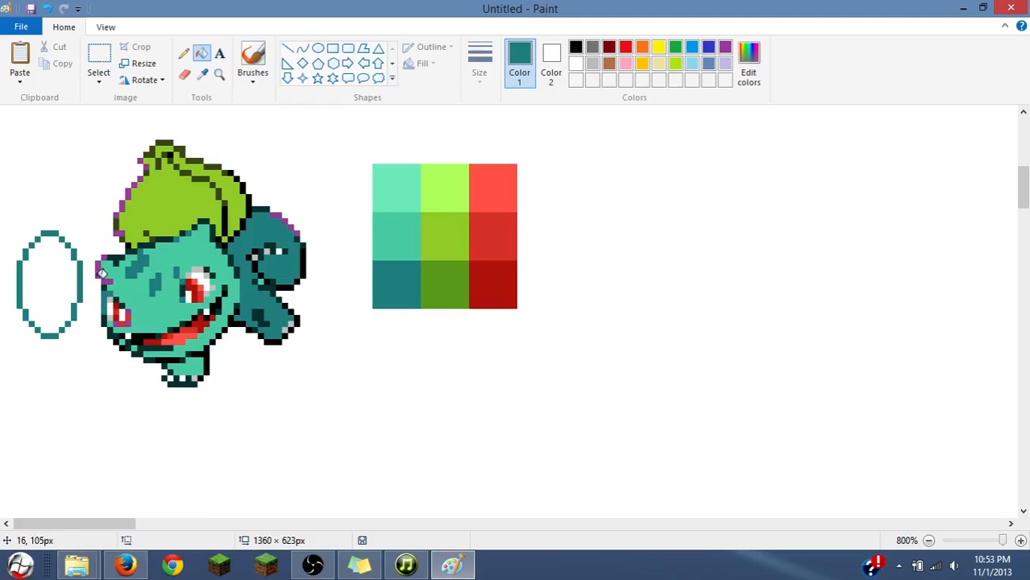
left_click(101, 274)
key("ctrl+z")
key("ctrl+z")
- Sample the near-black teal outline colour as Color 1 and pencil over the purple pixels along the back's upper edge
left_click(203, 74)
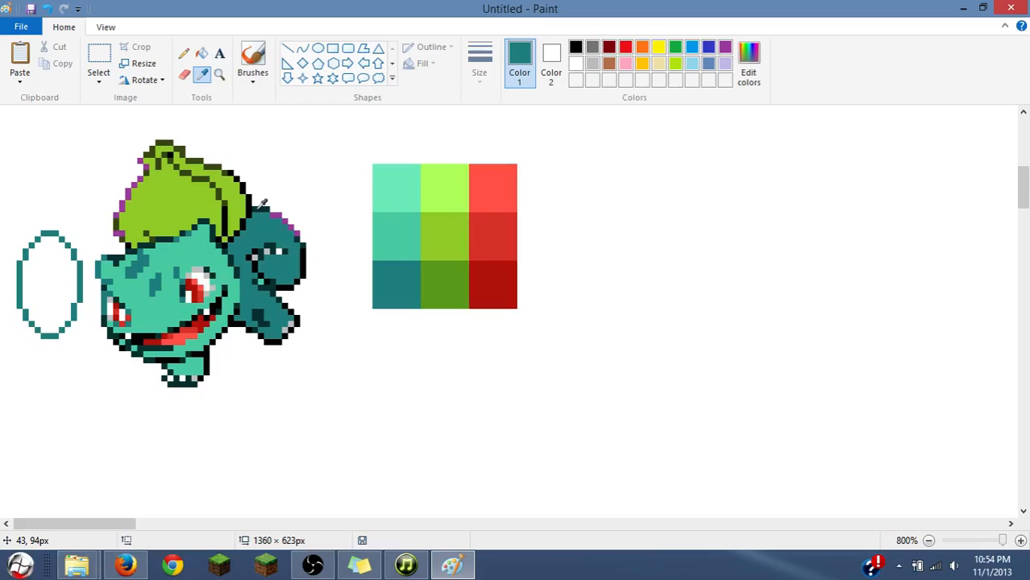
left_click(264, 203)
left_click(184, 53)
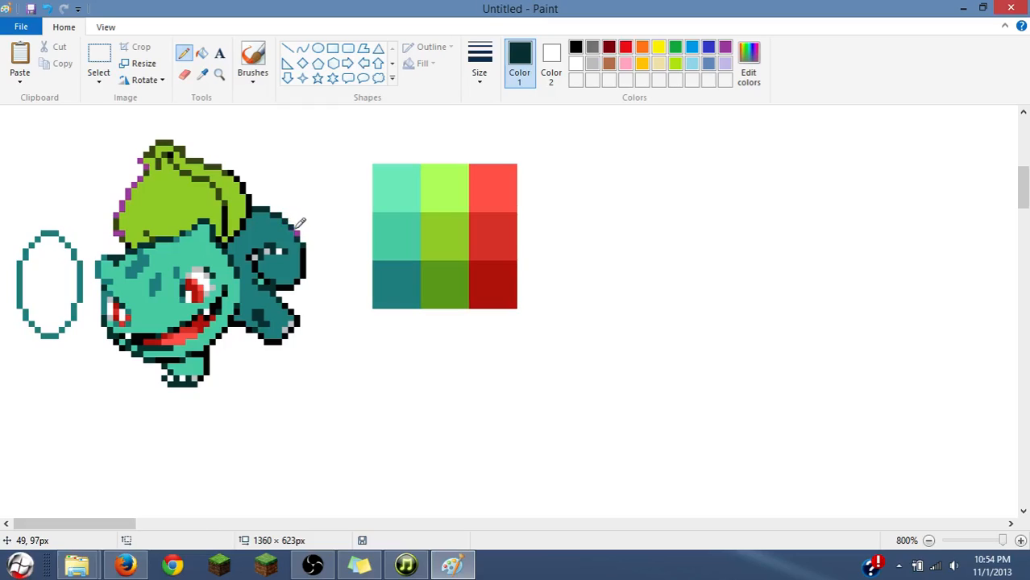
left_click(296, 233)
- Sample the body's dark teal as Color 1 and fill the front foot with it
left_click(202, 74)
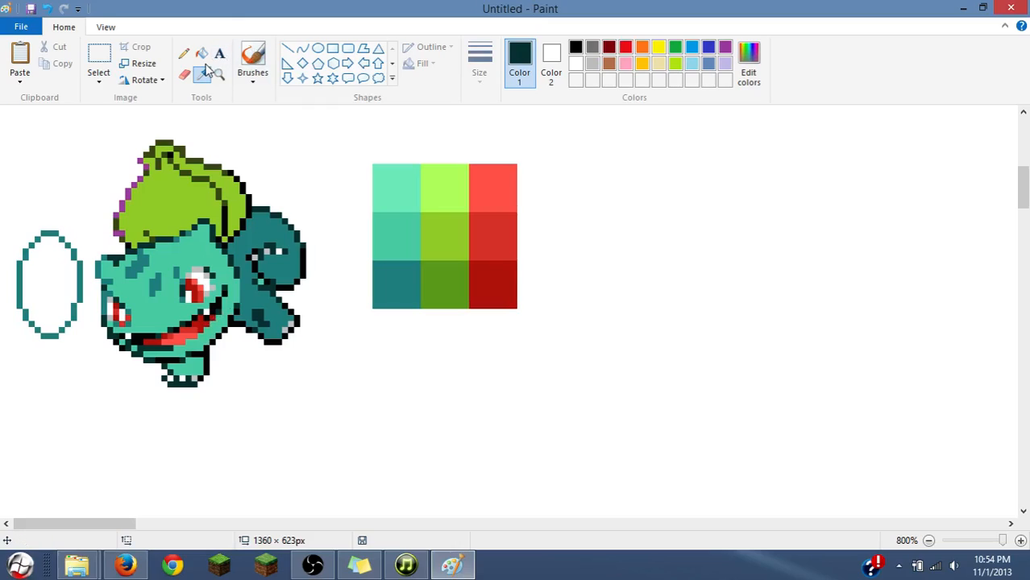
left_click(202, 76)
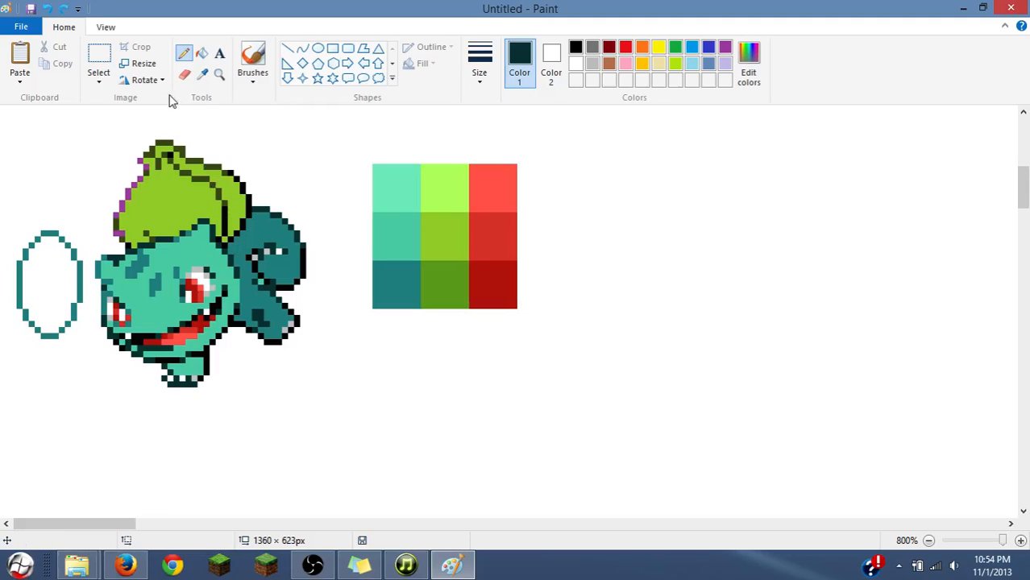
left_click(202, 75)
left_click(244, 249)
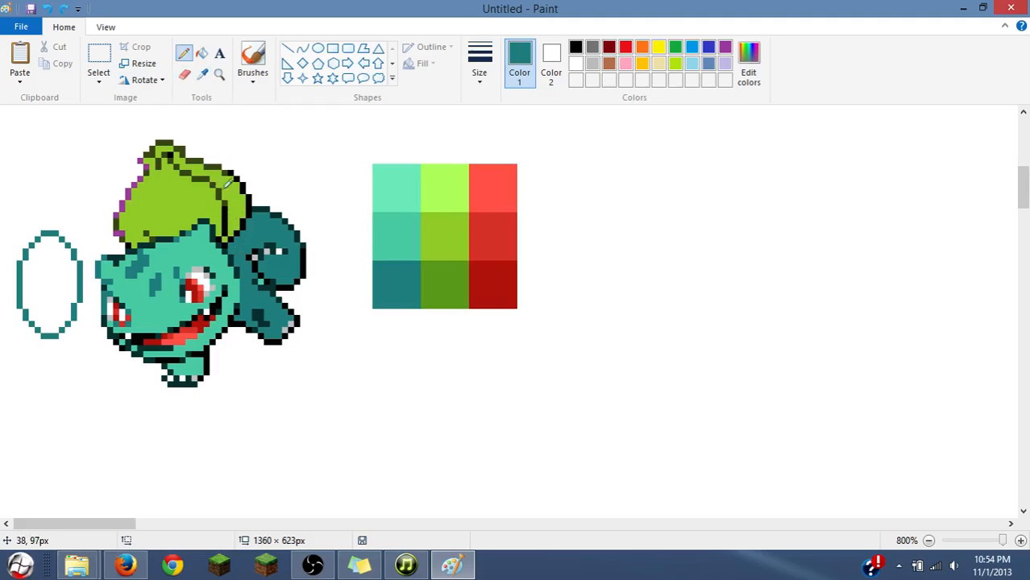
left_click(184, 75)
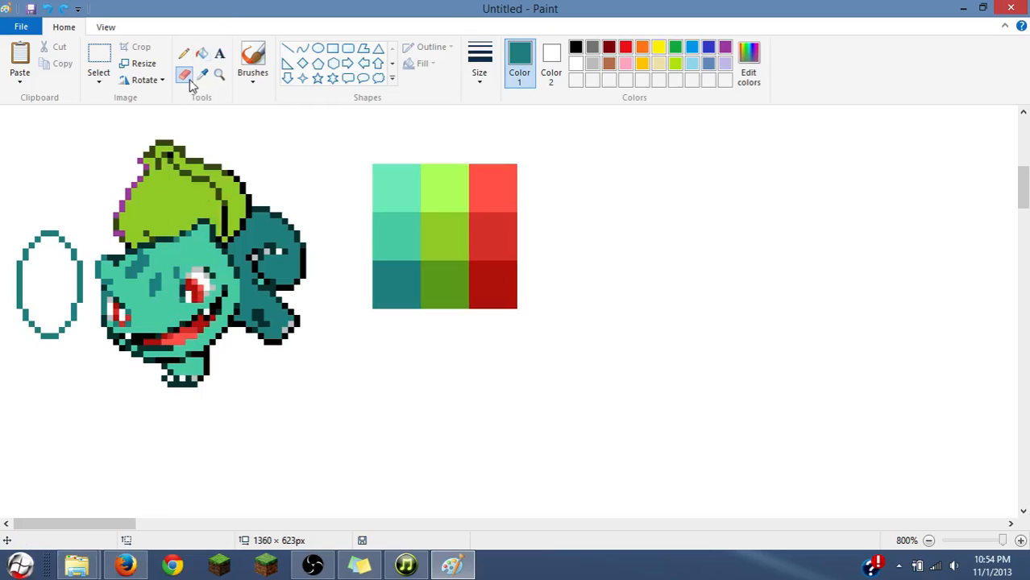
left_click(201, 53)
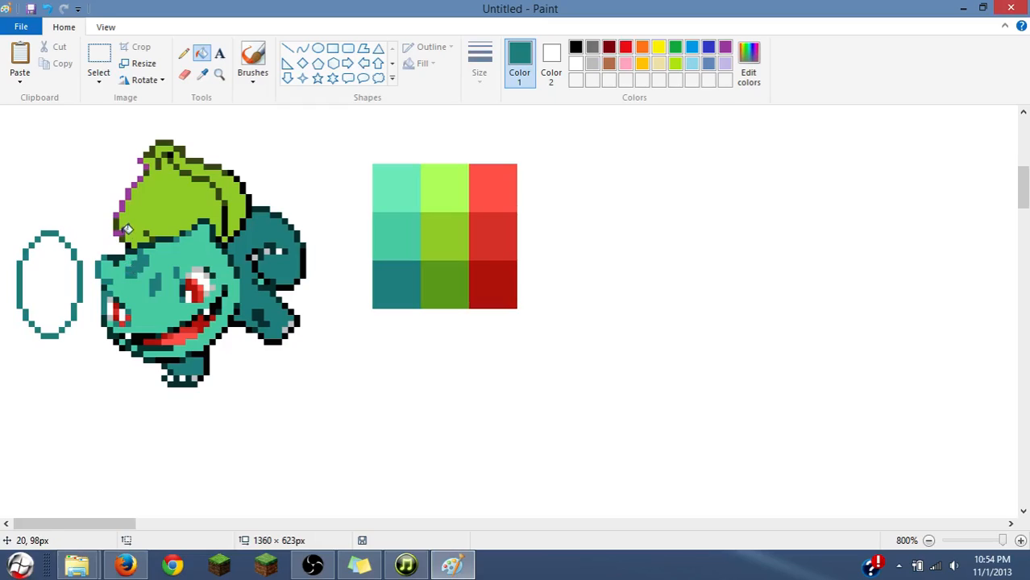
- Fill the underside of the jaw below the mouth with dark teal
left_click(203, 75)
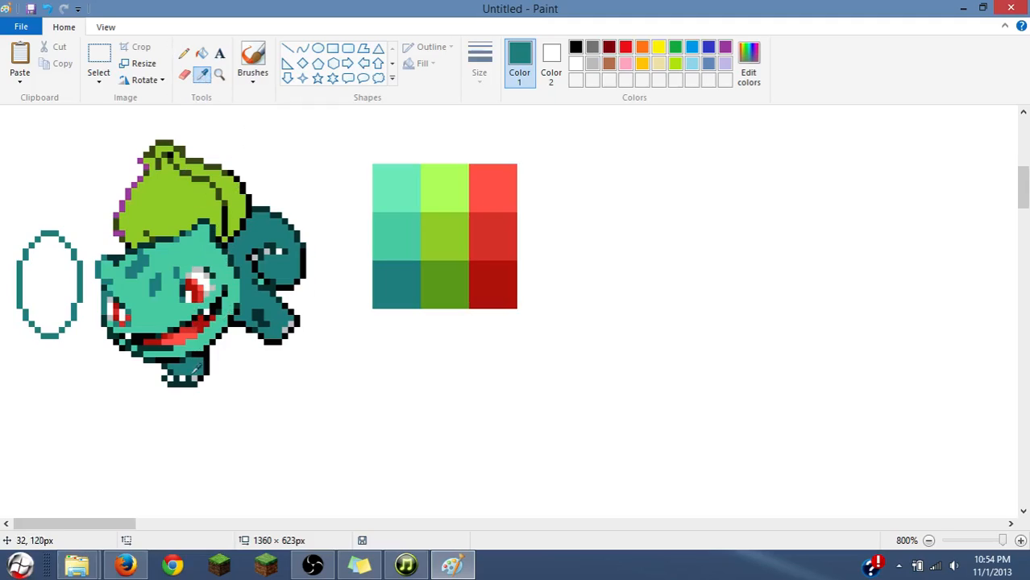
left_click(184, 54)
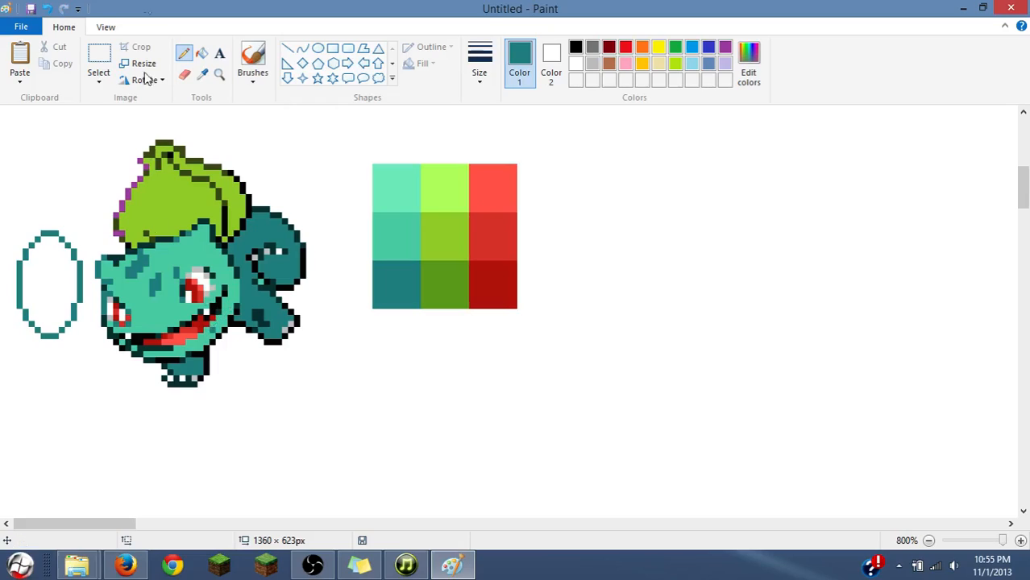
left_click(202, 53)
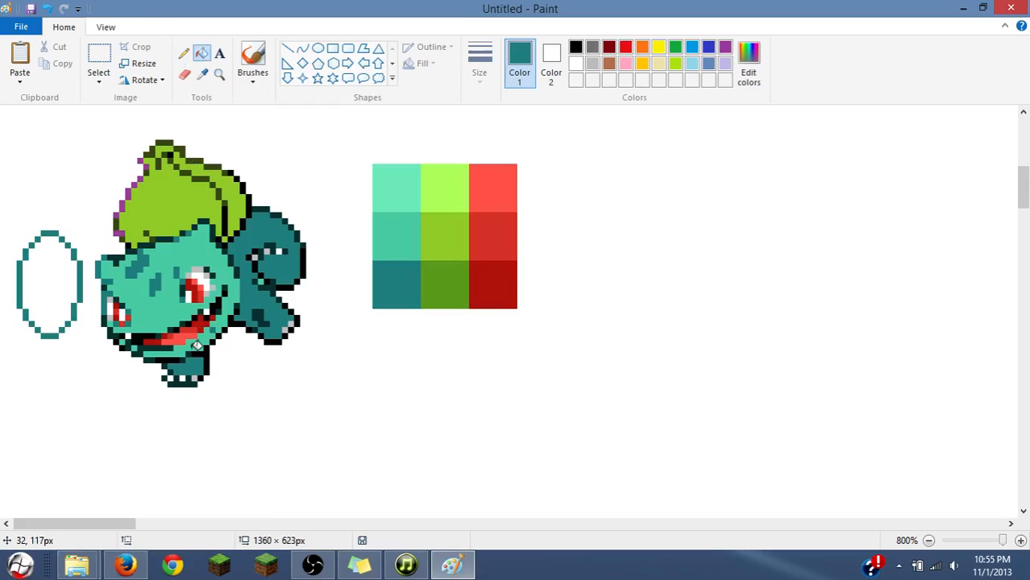
left_click(199, 347)
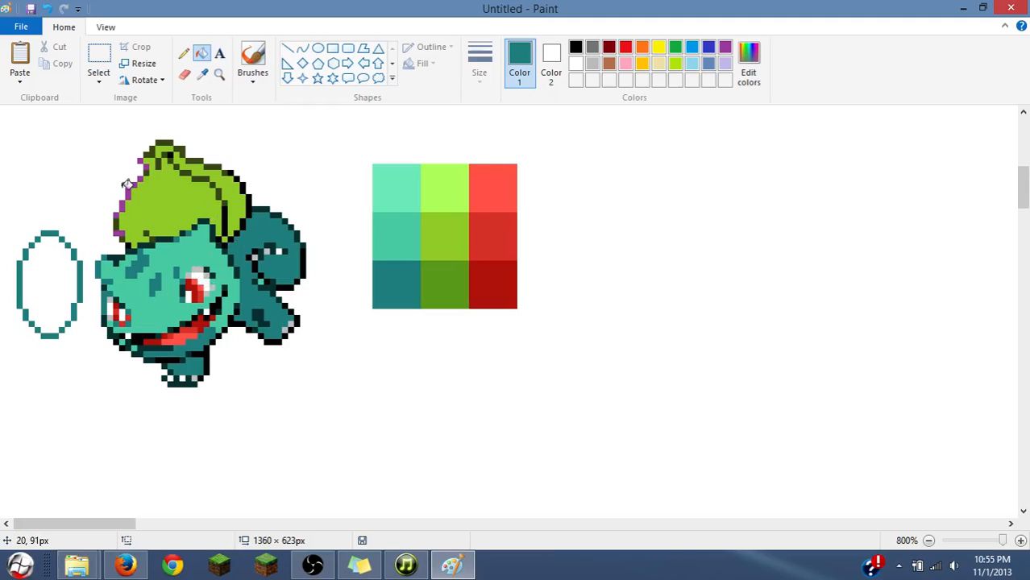
- Pencil dark teal shading along the head's upper edge and between the eyes
left_click(202, 74)
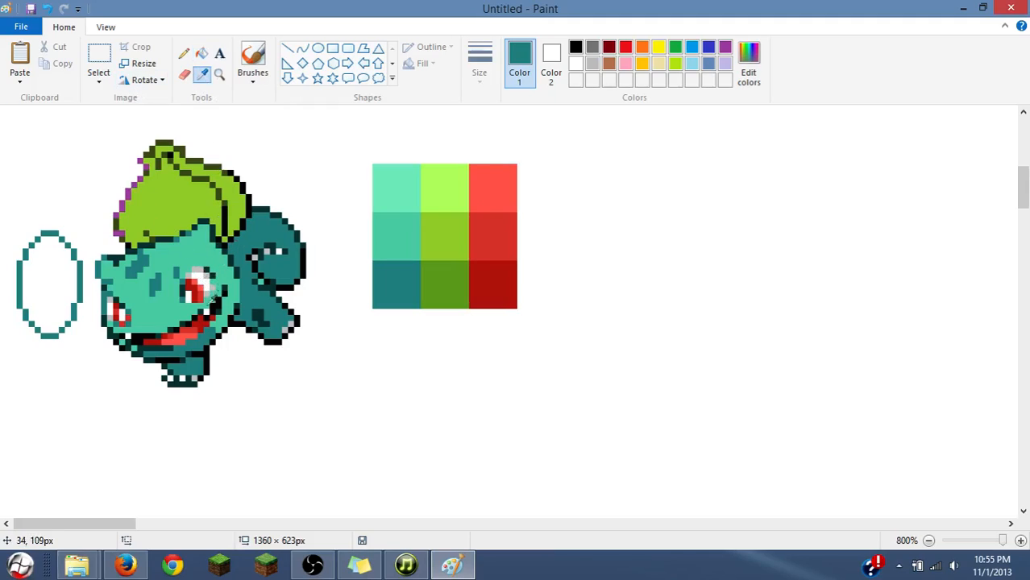
left_click(211, 329)
left_click(185, 56)
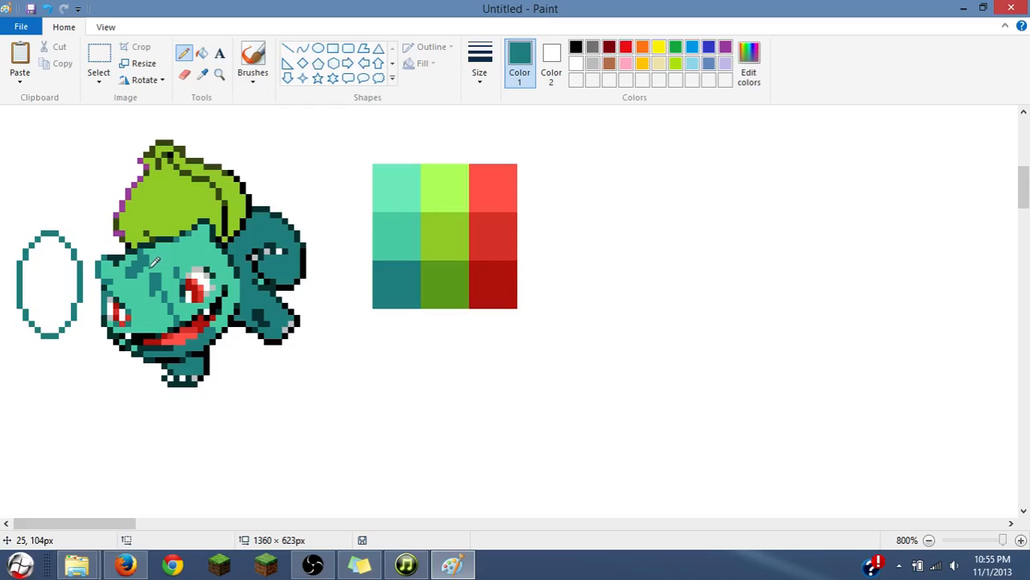
left_click(201, 73)
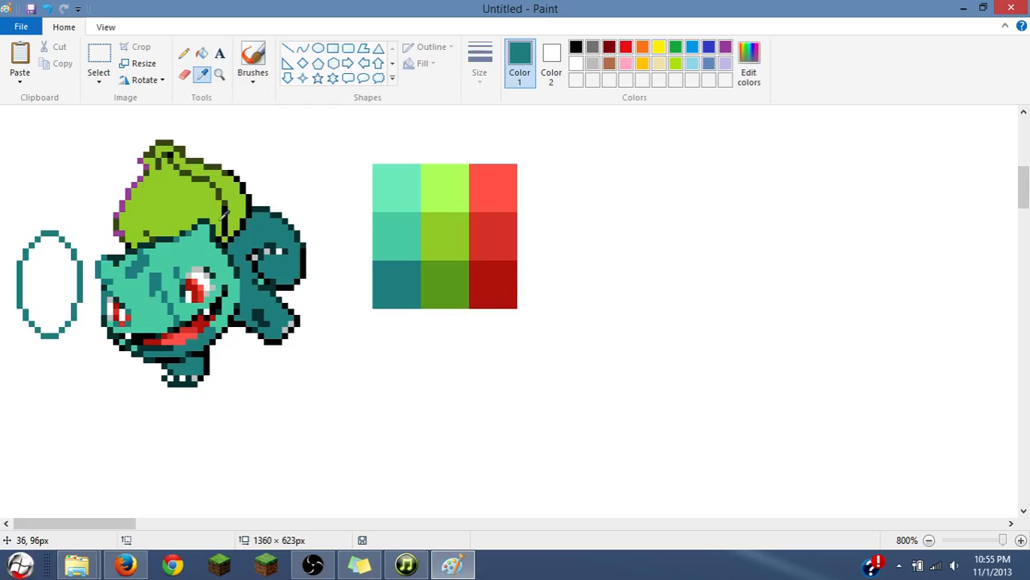
- Sample the near-black teal outline colour and dark teal, and pencil dark outlines around the forehead markings and beside the larger eye
left_click(232, 243)
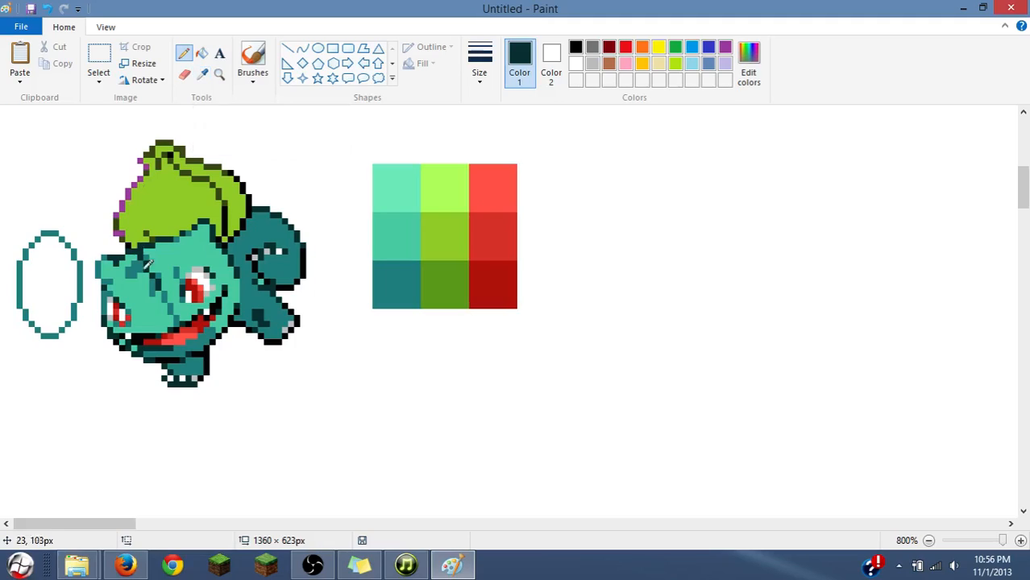
left_click(201, 75)
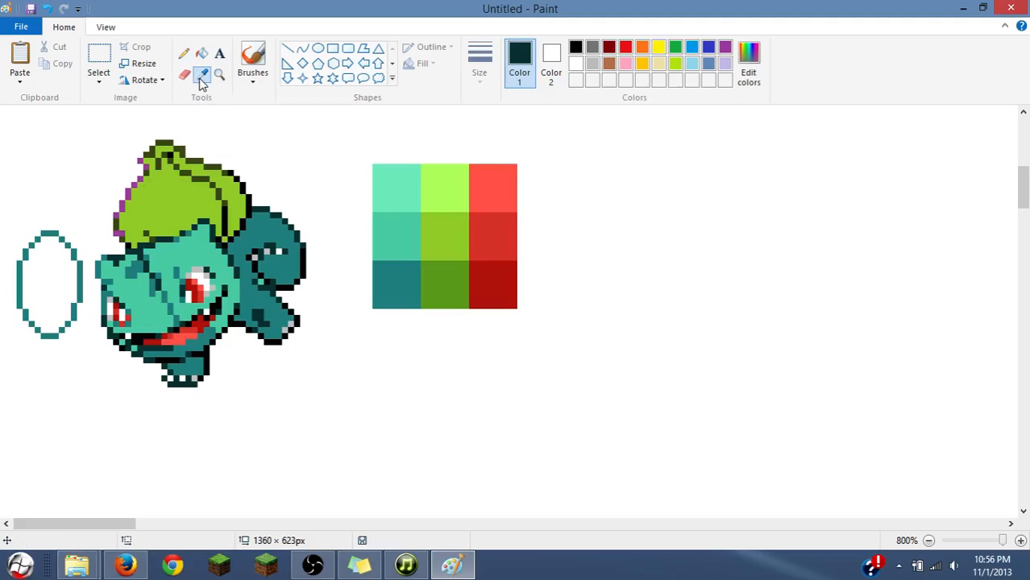
left_click(159, 282)
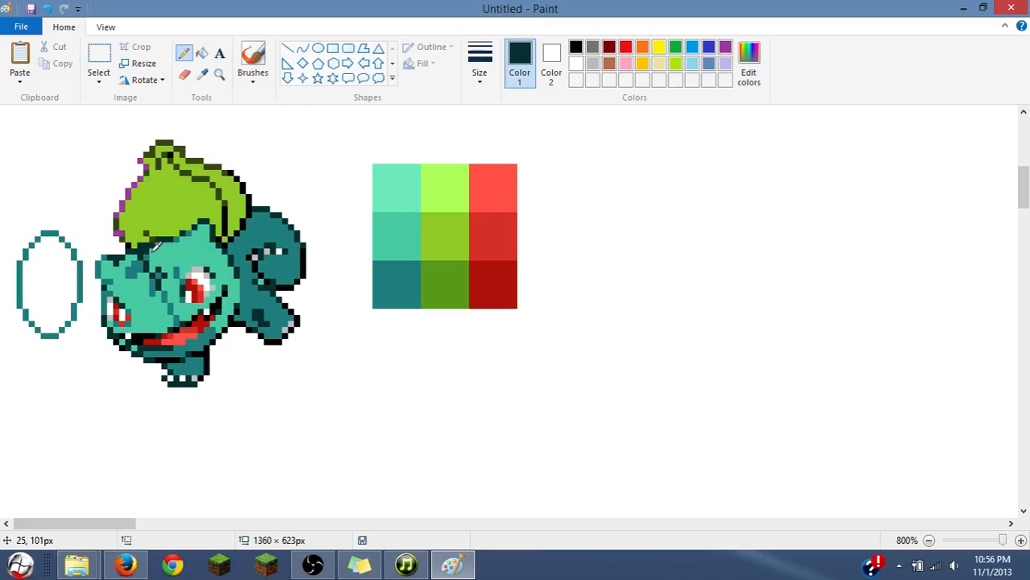
left_click(202, 74)
left_click(169, 292)
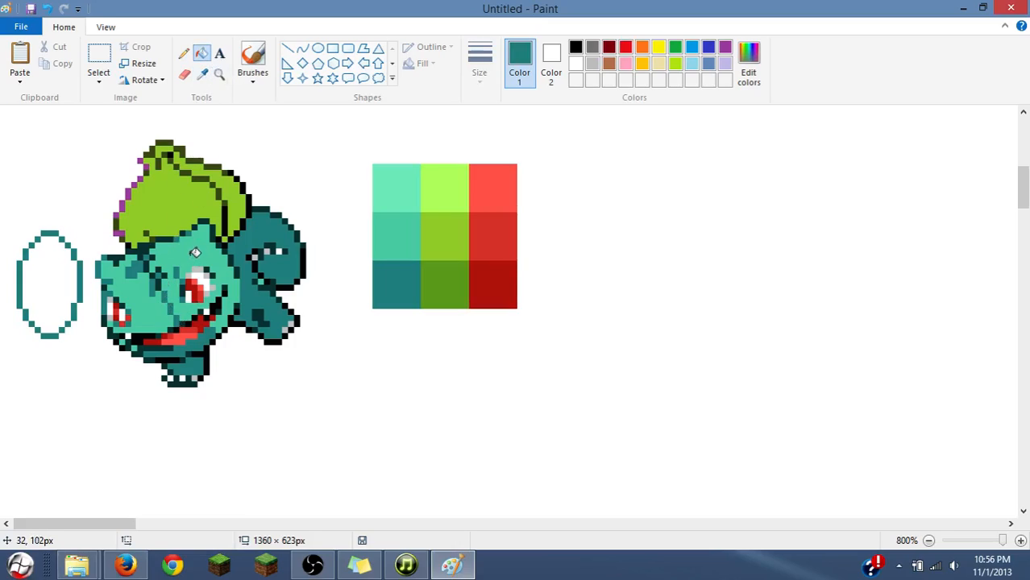
left_click(184, 54)
left_click(202, 74)
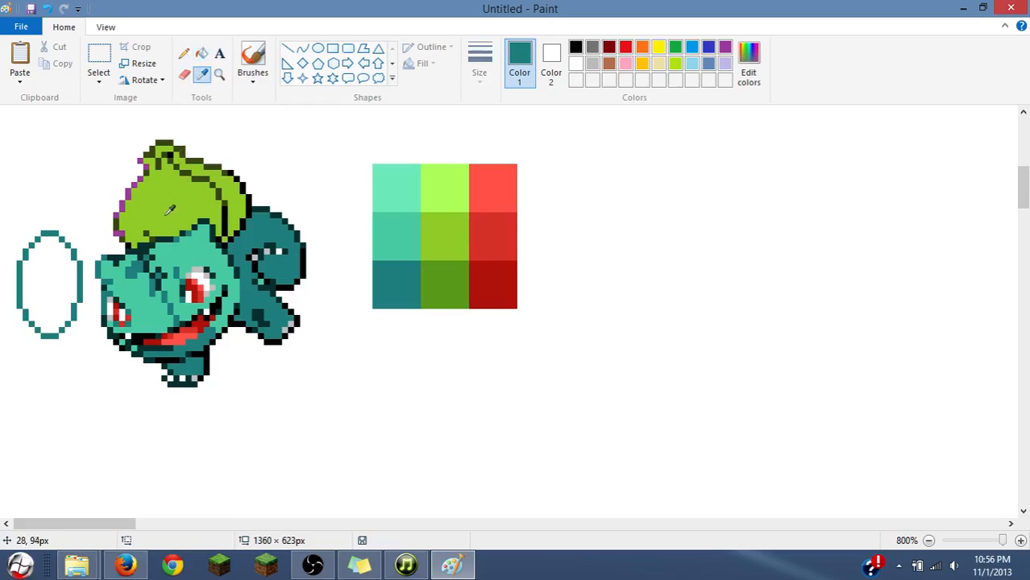
left_click(150, 245)
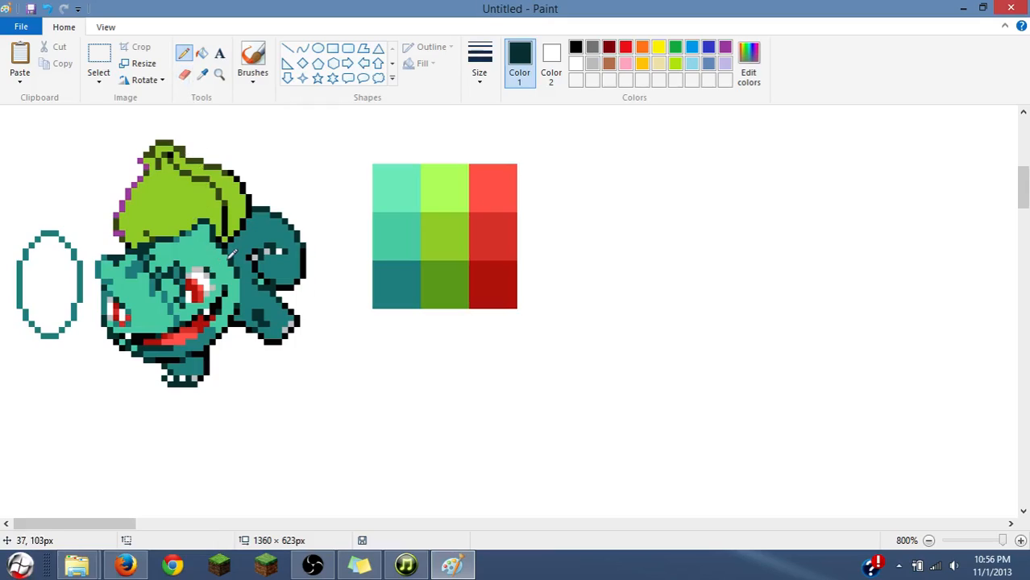
- Sample dark teal as Color 1 and fill the rear part of the head around the larger eye with it
left_click(202, 75)
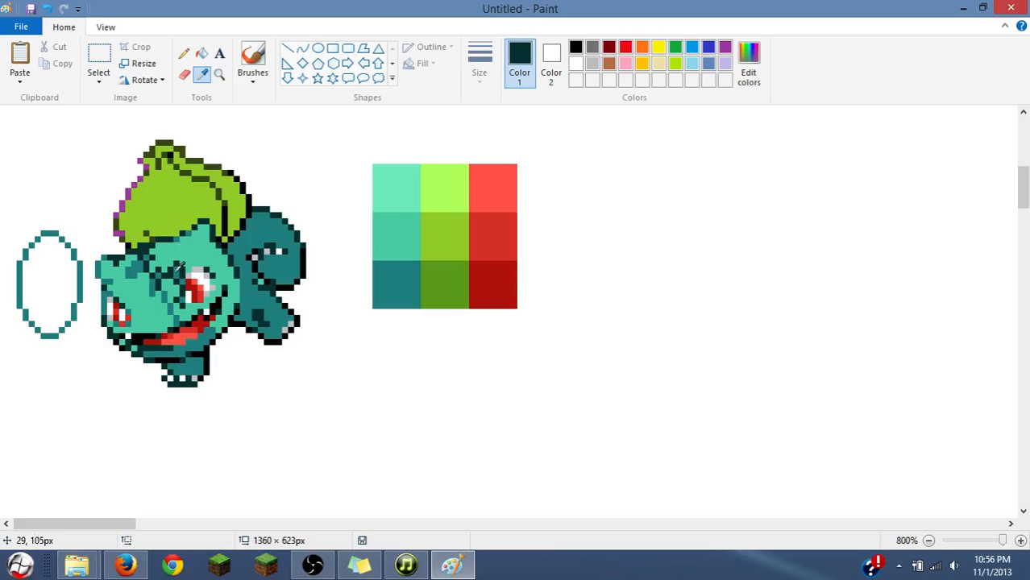
left_click(156, 283)
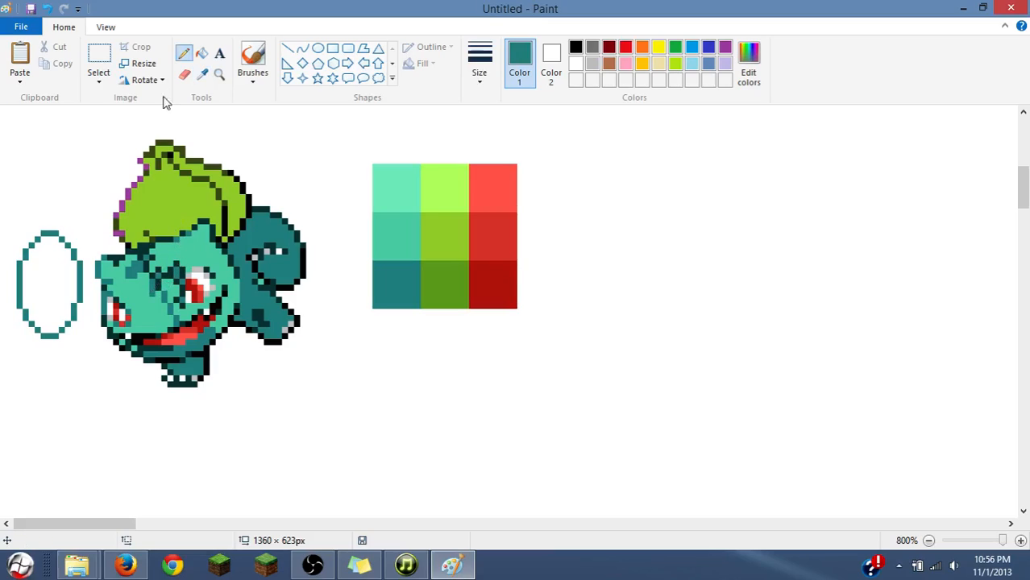
left_click(201, 53)
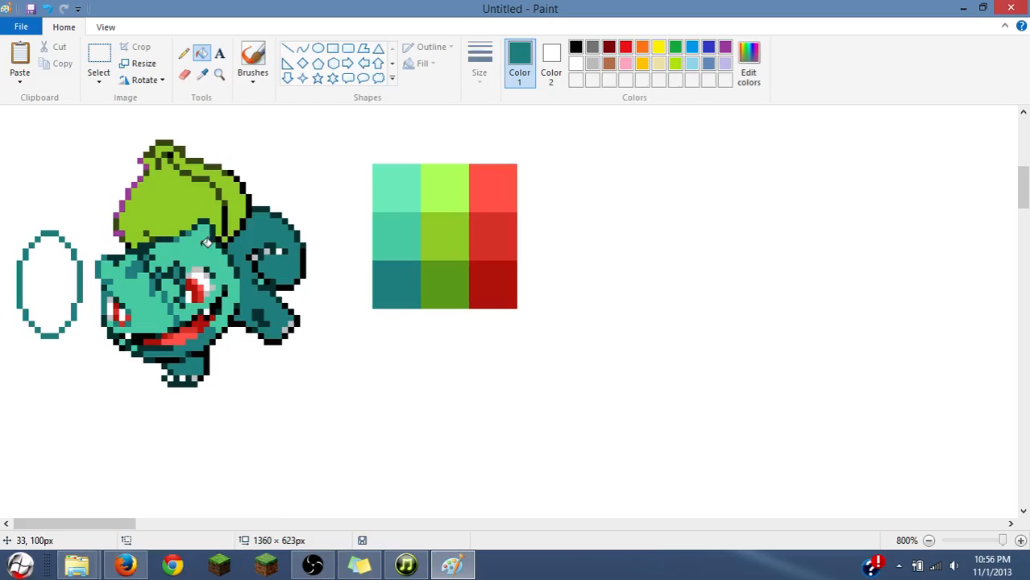
left_click(207, 241)
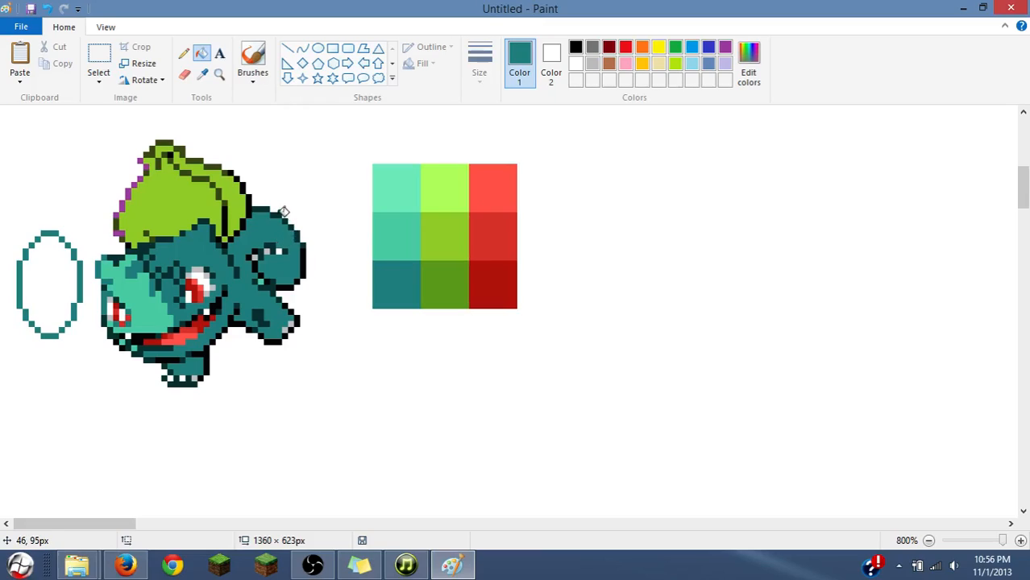
- Sample the light mint swatch as Color 1 and pencil highlights along the front of the face
left_click(202, 74)
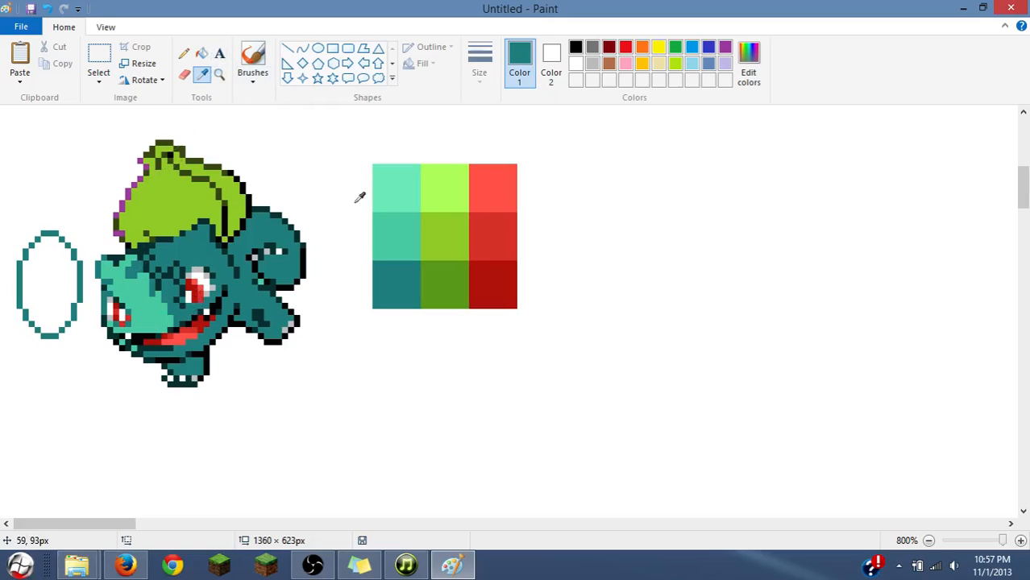
left_click(386, 191)
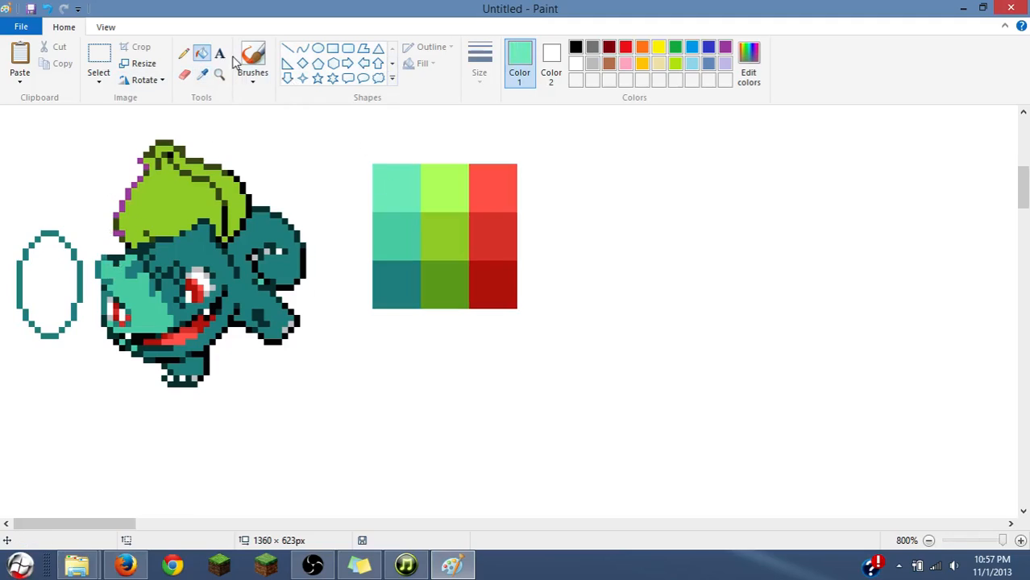
left_click(183, 54)
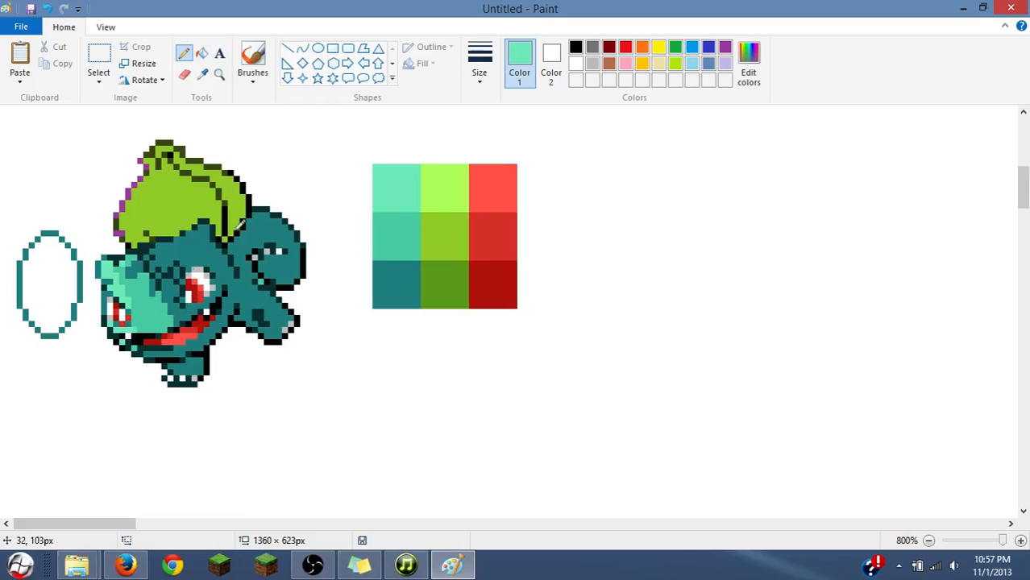
- Zoom out to 100% to examine the shaded sprite at actual size
left_click(218, 75)
right_click(125, 236)
right_click(125, 236)
right_click(121, 231)
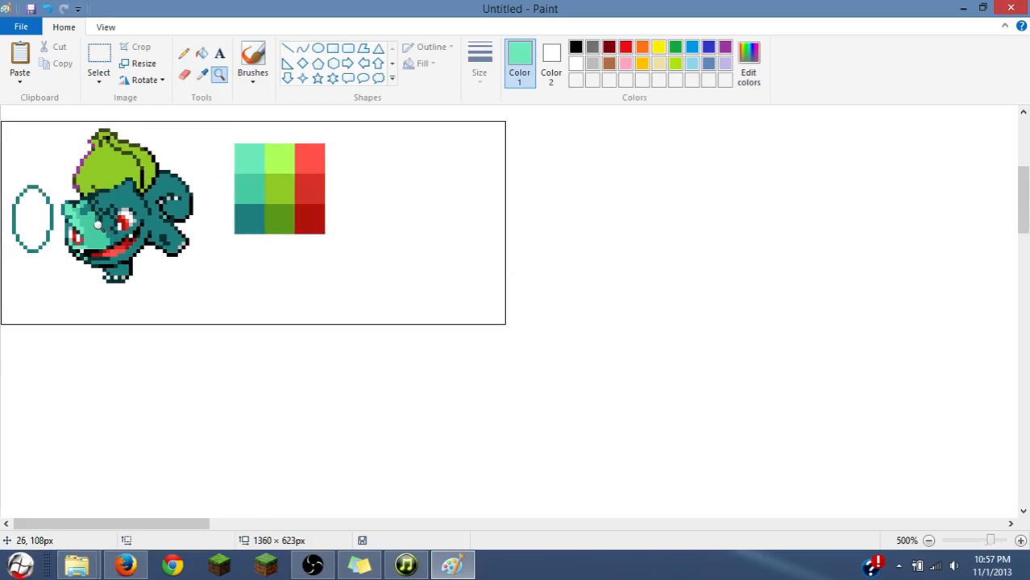
right_click(111, 222)
right_click(80, 208)
right_click(57, 190)
right_click(25, 164)
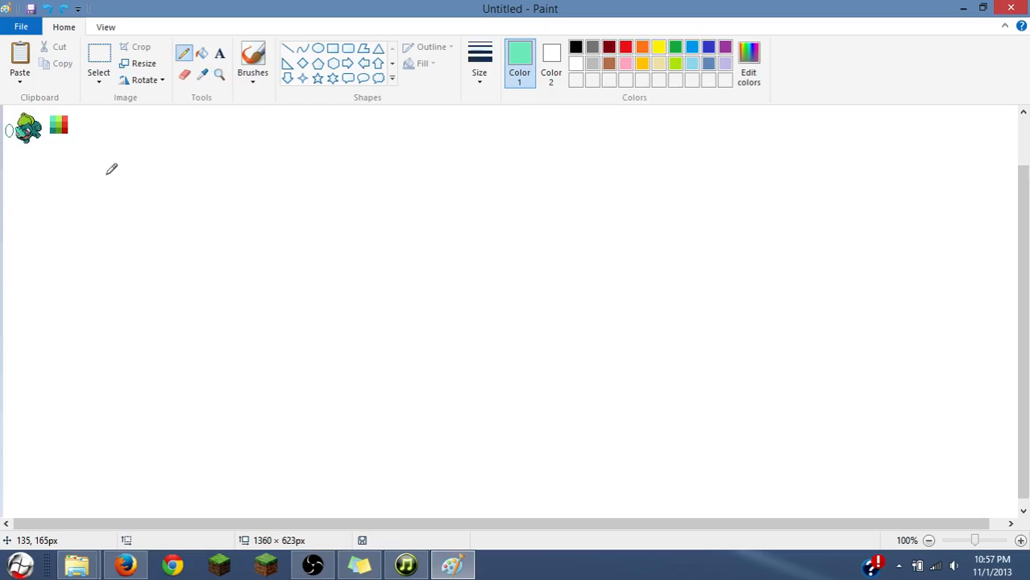
- Undo the head shading, including the mint highlights, the dark teal fill and the pencilled lines between the eyes
left_click(218, 74)
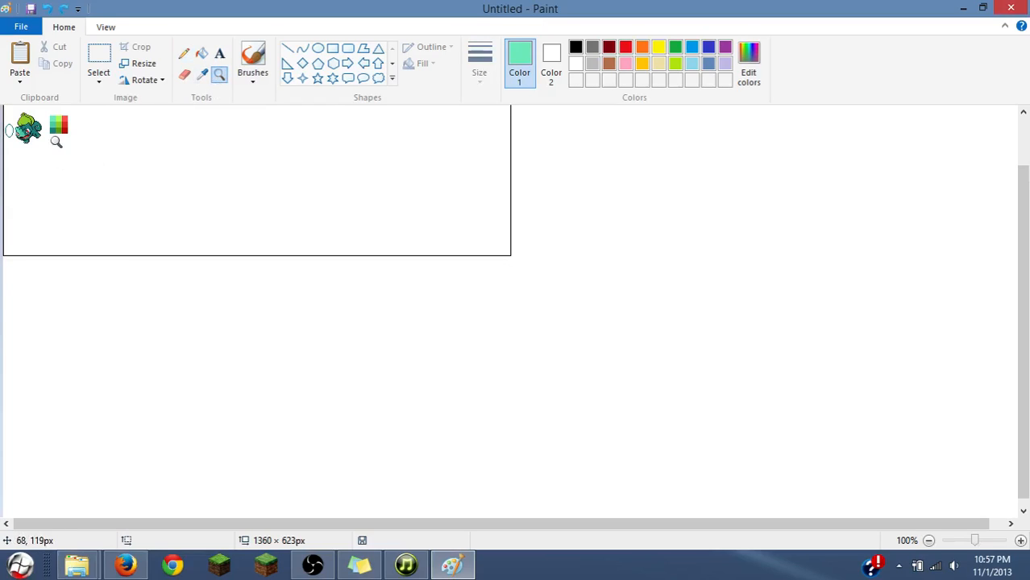
left_click(56, 143)
left_click(44, 282)
left_click(44, 282)
left_click(37, 162)
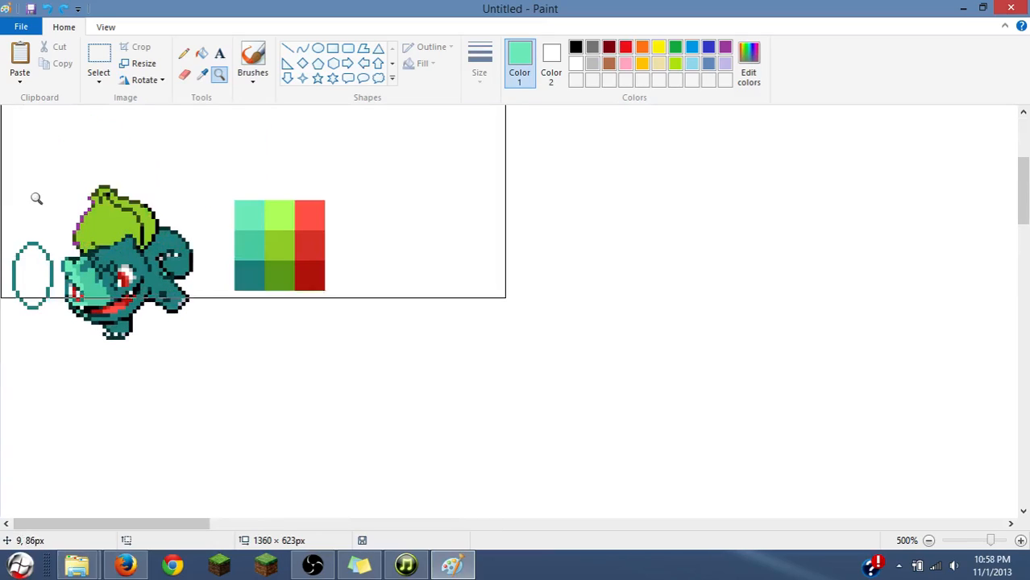
left_click(52, 248)
left_click(59, 245)
left_click(59, 303)
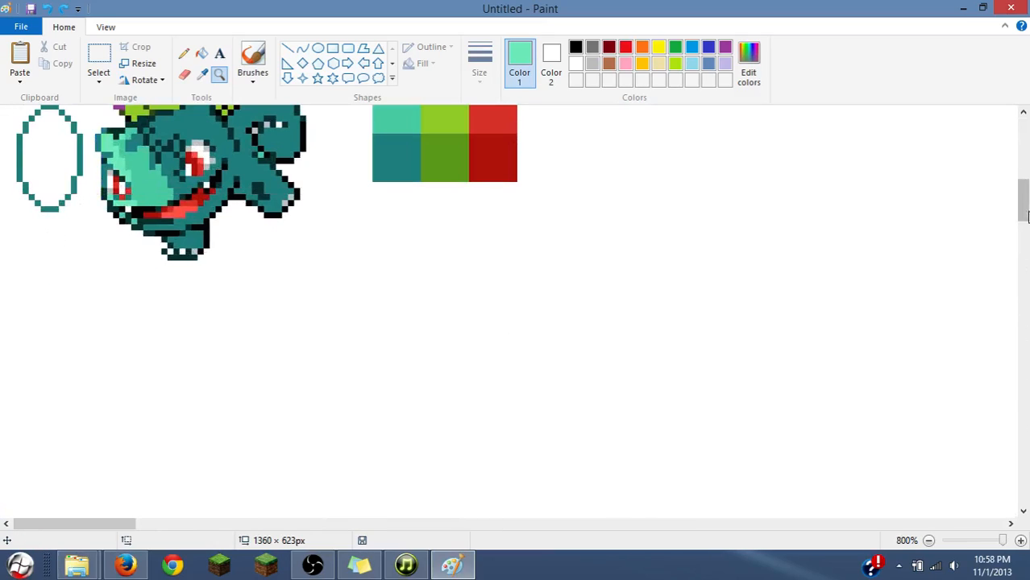
left_click_drag(1023, 211, 1024, 198)
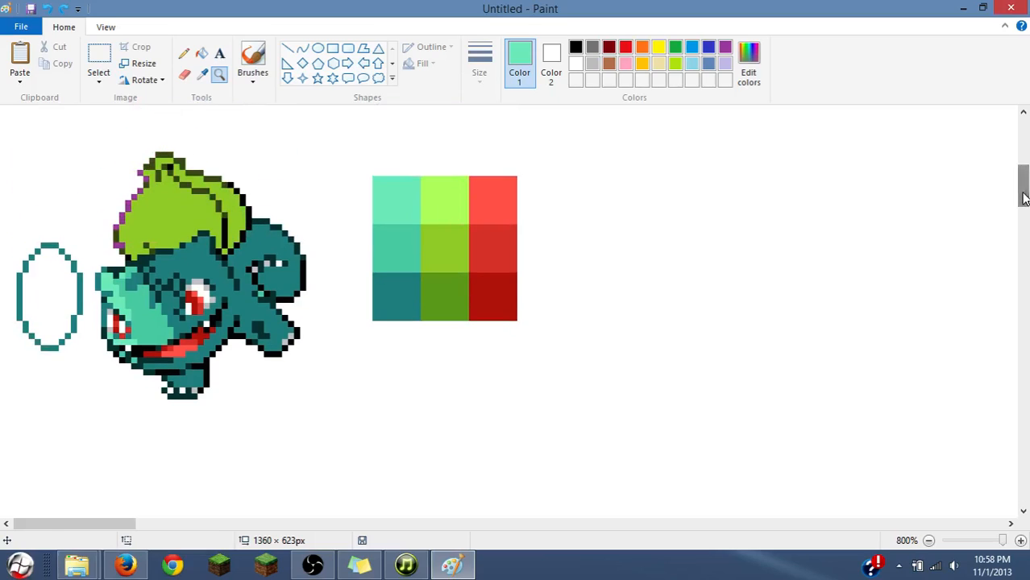
left_click(202, 75)
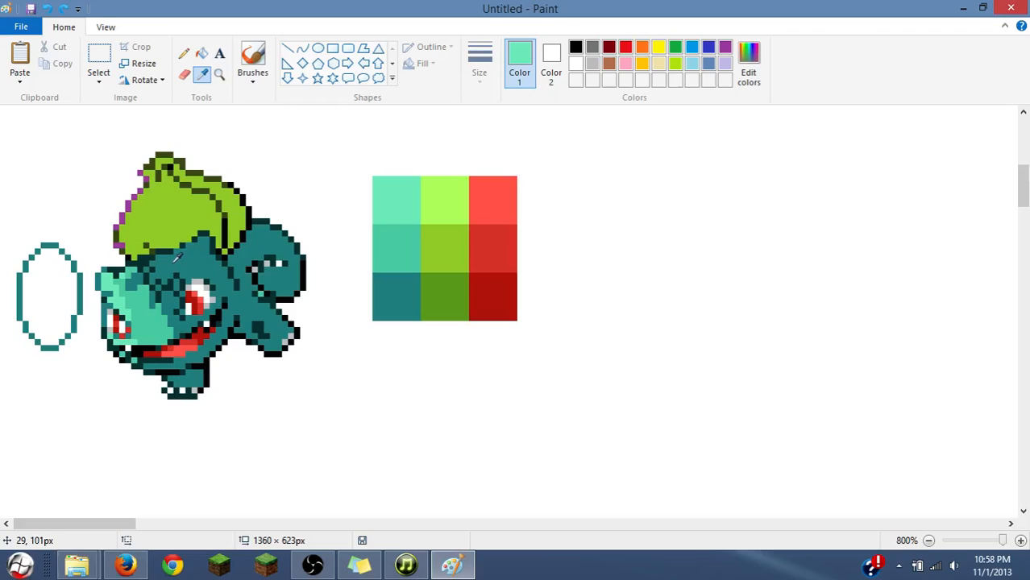
left_click(204, 79)
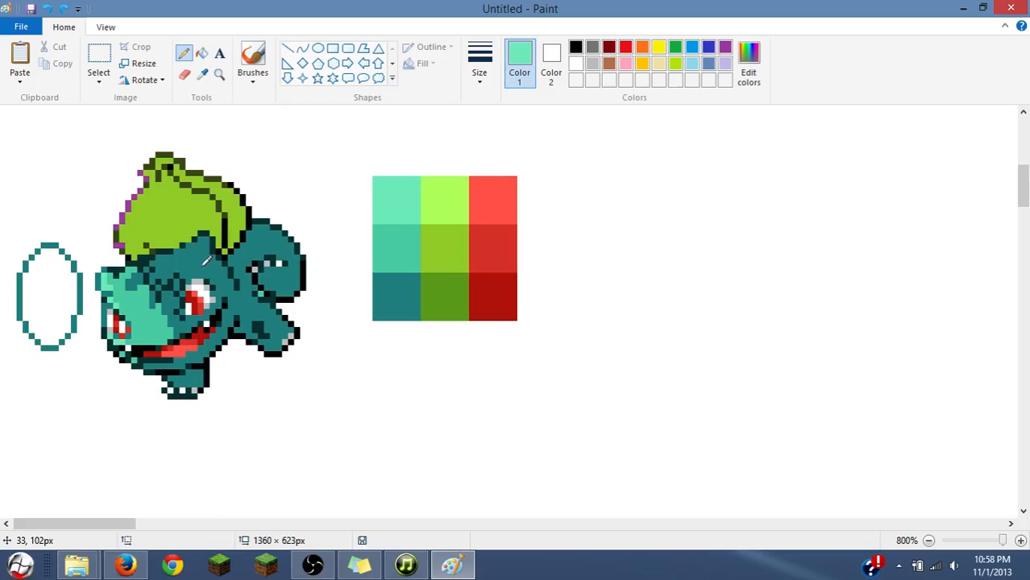
key("ctrl+z")
key("ctrl+z")
key("ctrl+z")
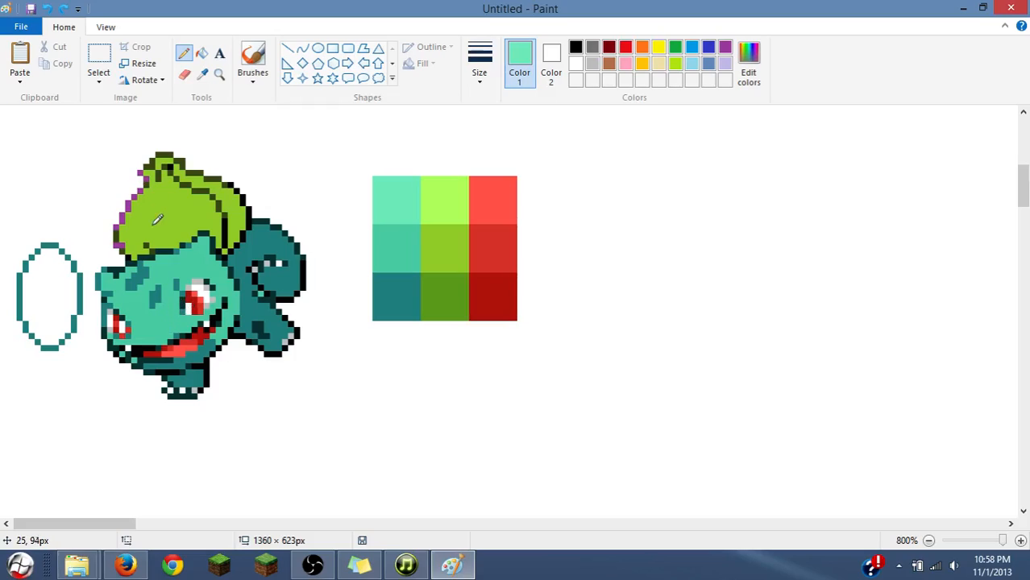
- Sample the near-black teal outline colour as Color 1 and fill the forehead markings with it
left_click(202, 73)
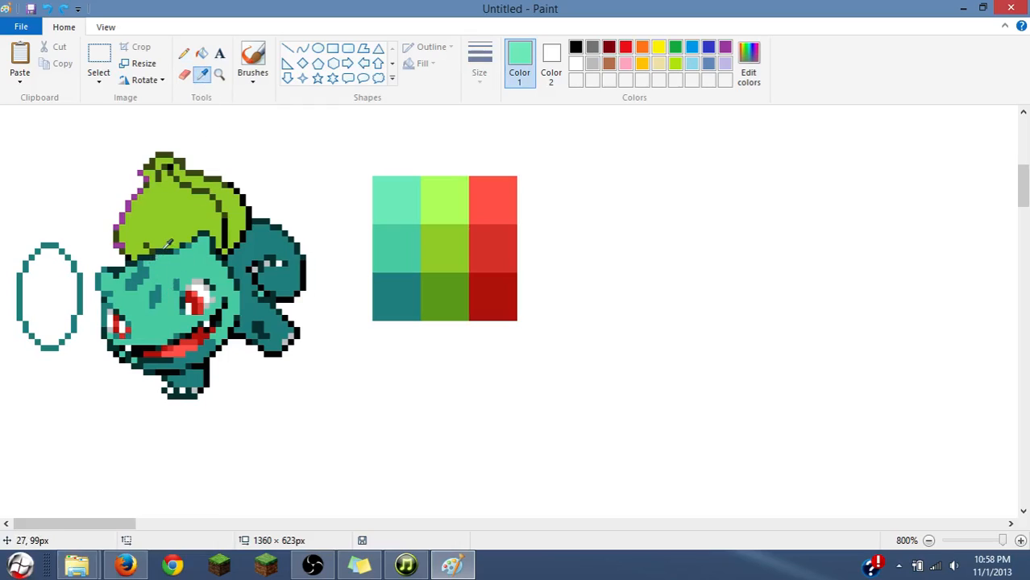
left_click(168, 245)
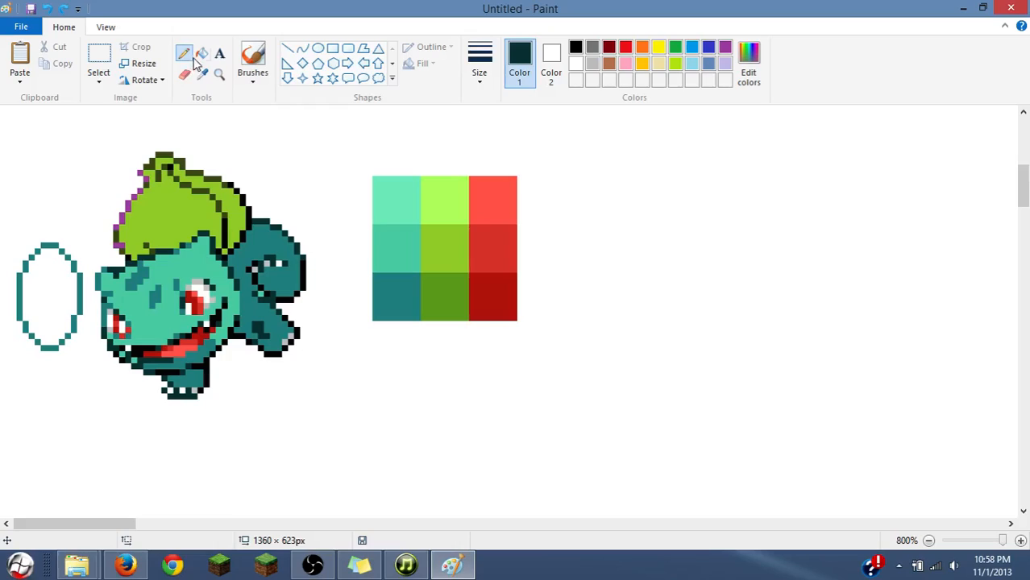
left_click(202, 53)
left_click(146, 273)
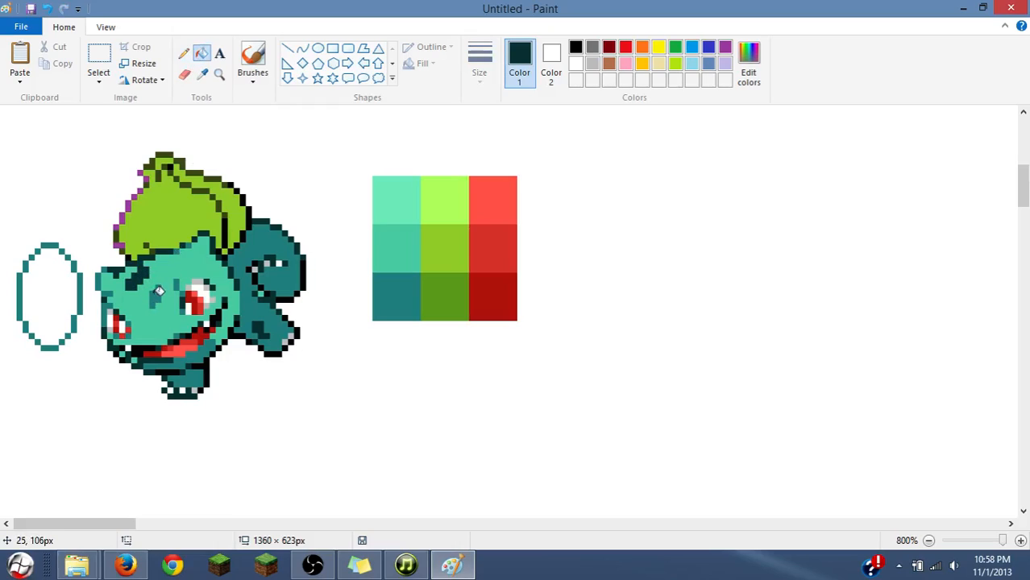
left_click(156, 299)
- Sample dark teal, pencil a dividing line down the head between the eyes, and fill the part of the head behind it
left_click(202, 74)
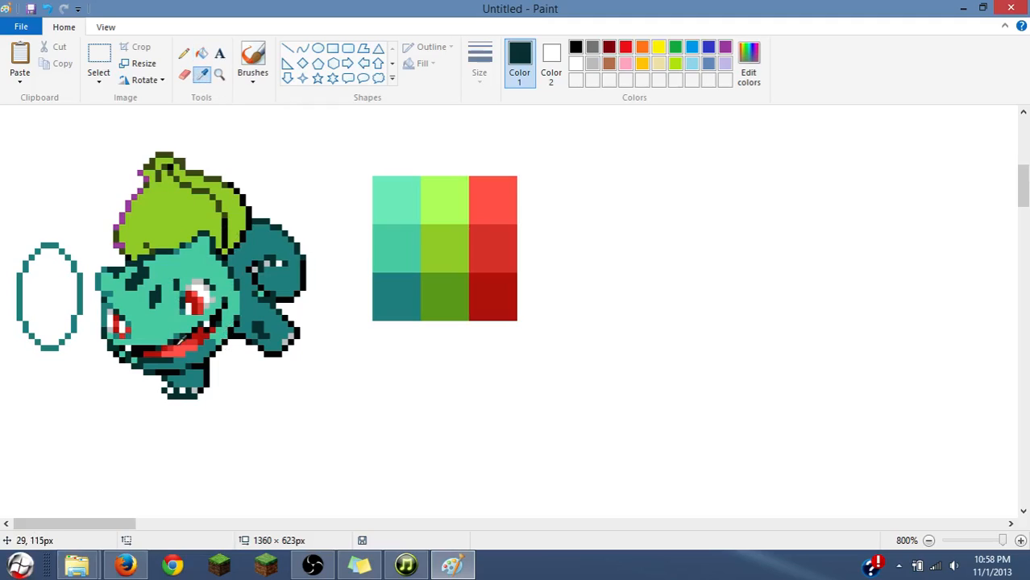
left_click(183, 331)
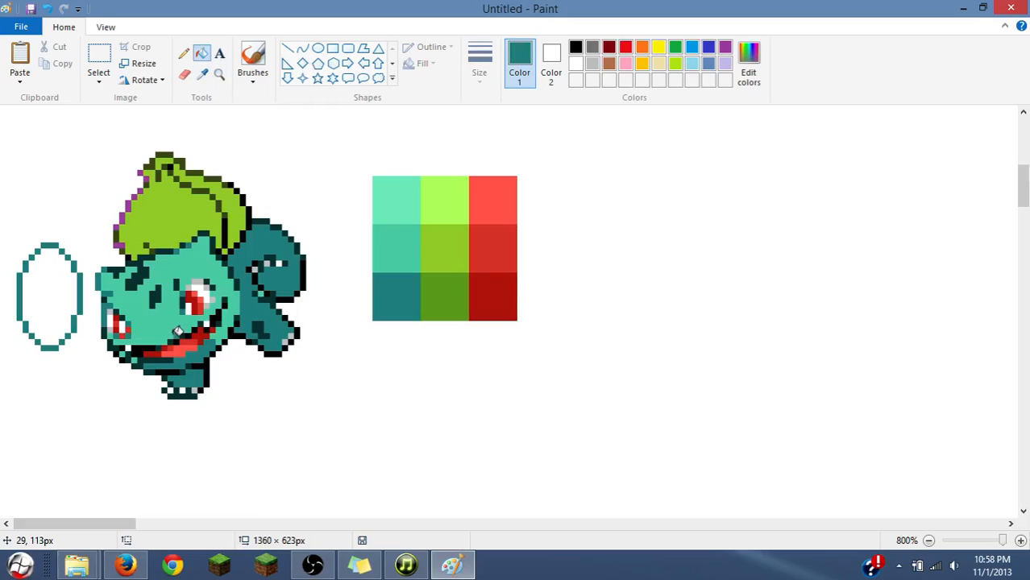
left_click(184, 53)
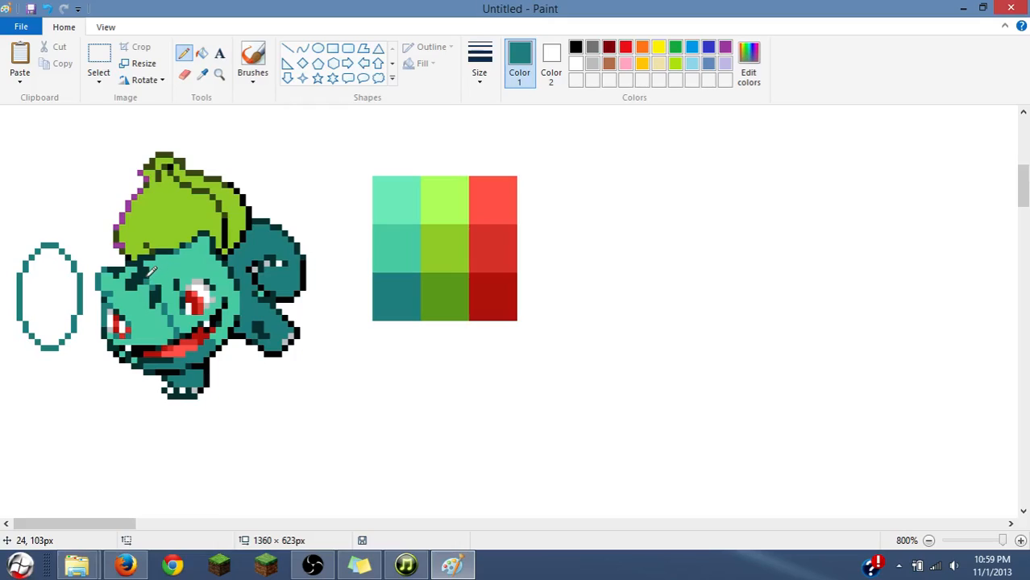
left_click(202, 53)
left_click(171, 256)
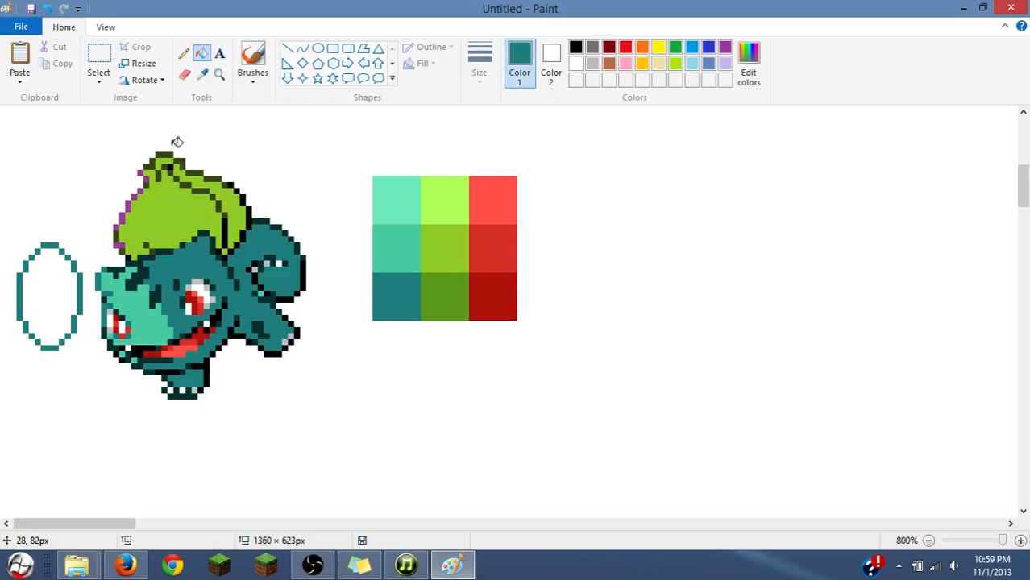
- Pencil light mint highlights down the front of the face, and touch up the forehead with sampled mid-teal pixels
left_click(202, 73)
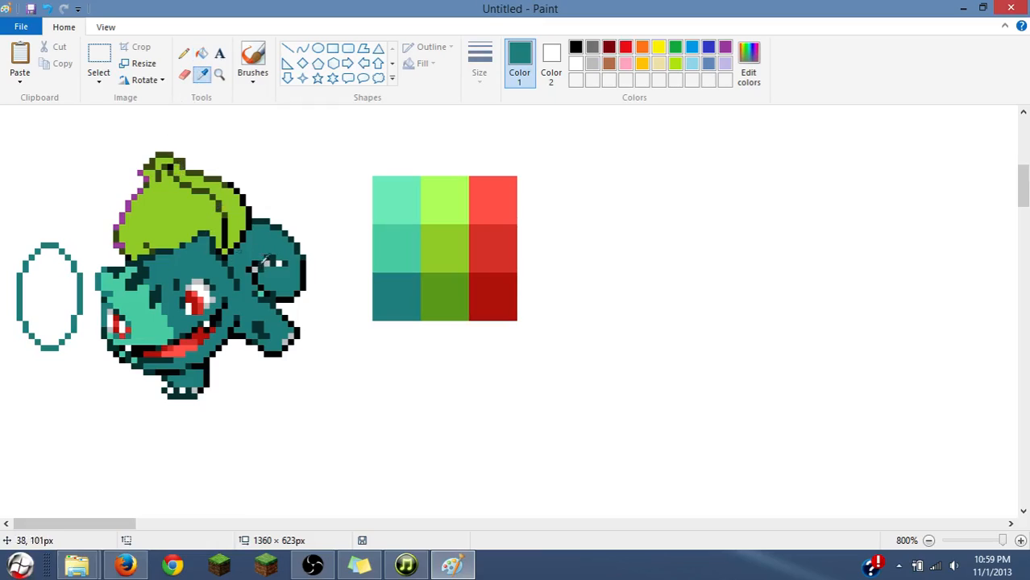
left_click(386, 193)
left_click(184, 54)
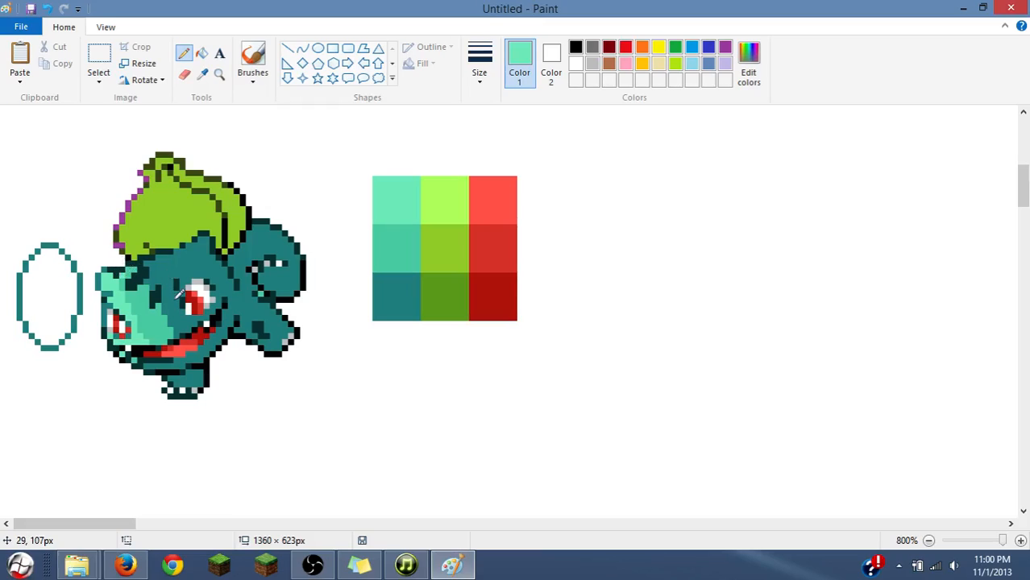
left_click(202, 74)
left_click(153, 304)
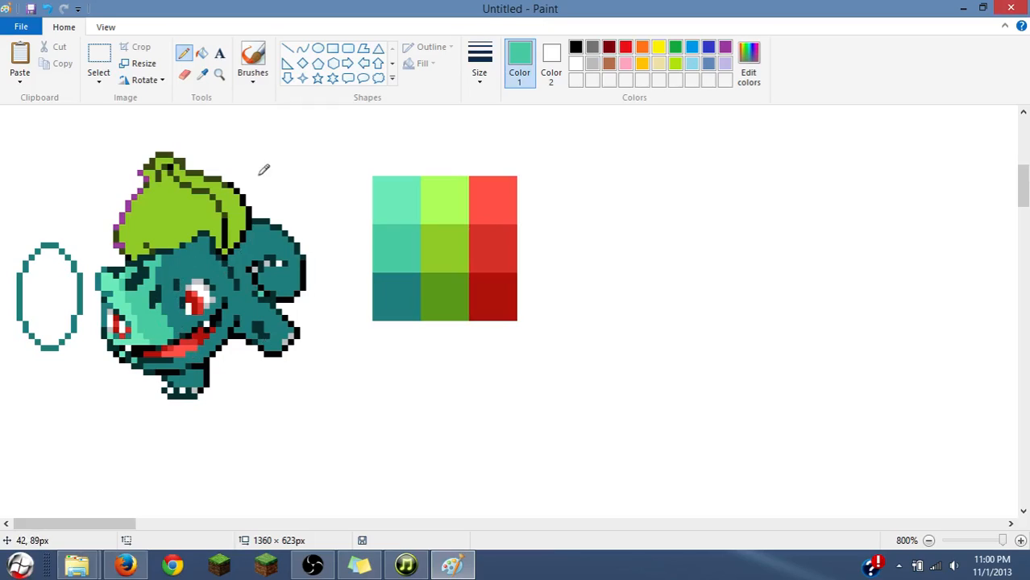
- Zoom out to 200% to examine the shading on the whole sprite
left_click(218, 73)
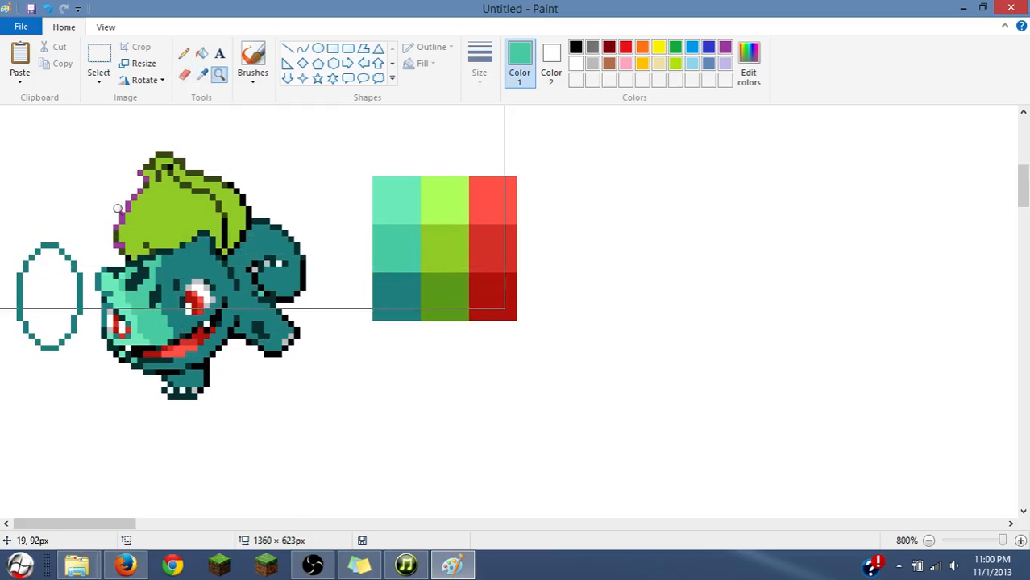
right_click(119, 207)
right_click(109, 208)
right_click(58, 184)
right_click(58, 185)
right_click(58, 184)
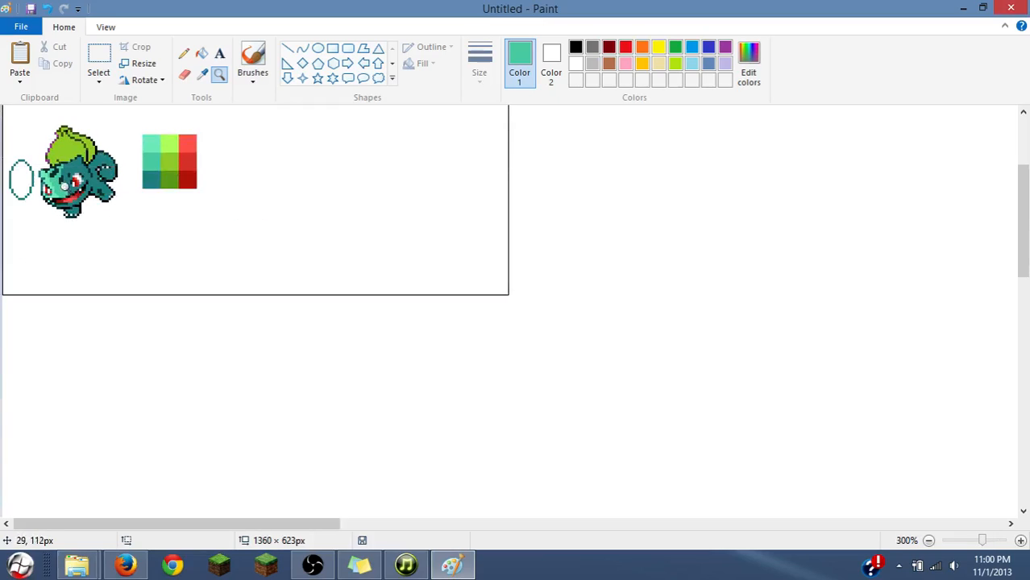
right_click(97, 214)
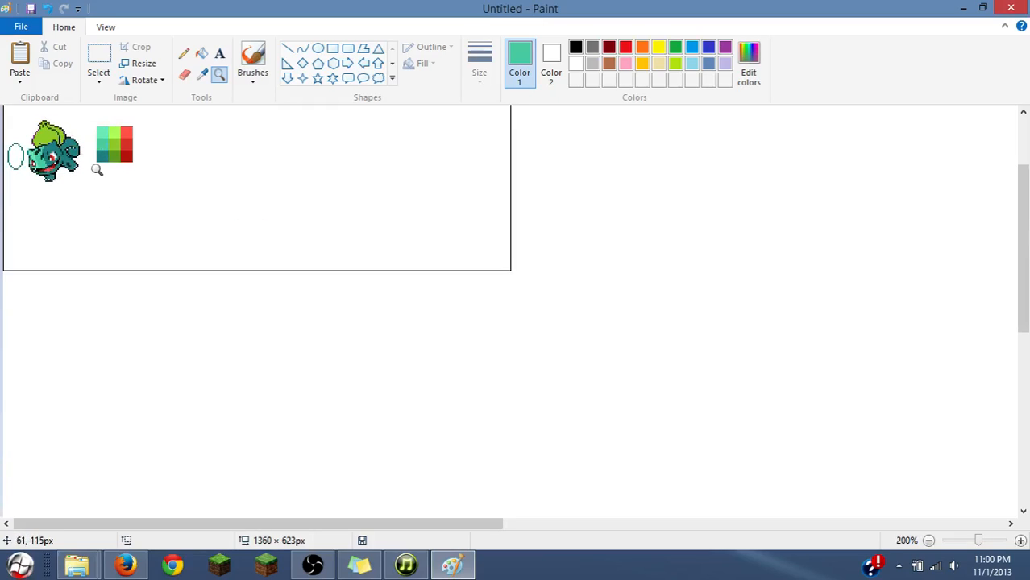
- Sample the dark teal outline of the raised hind leg, and replace it as Color 1 with the light grey sampled from that foot's claws
left_click(22, 141)
left_click(22, 142)
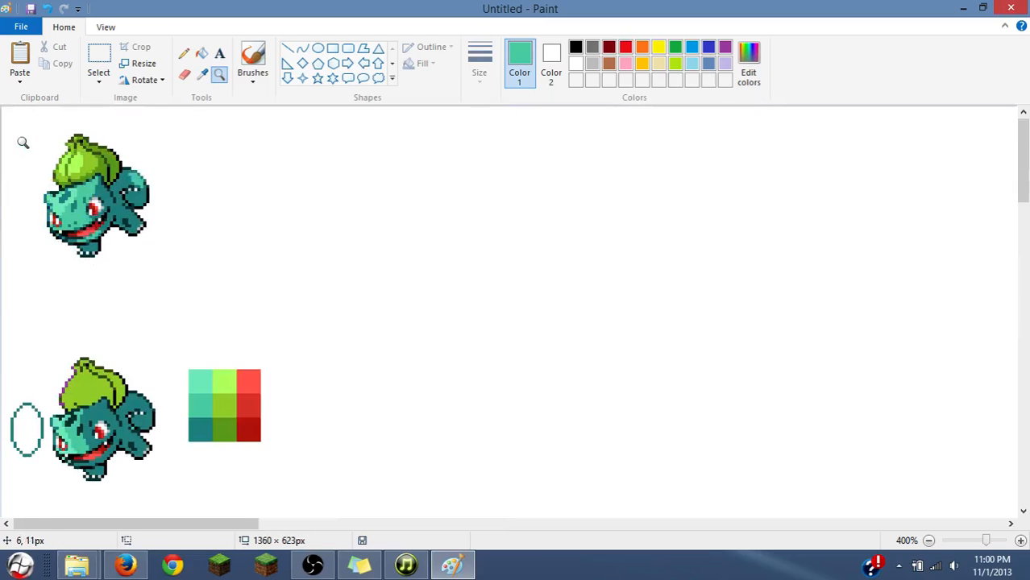
left_click(53, 395)
left_click(29, 401)
left_click(24, 397)
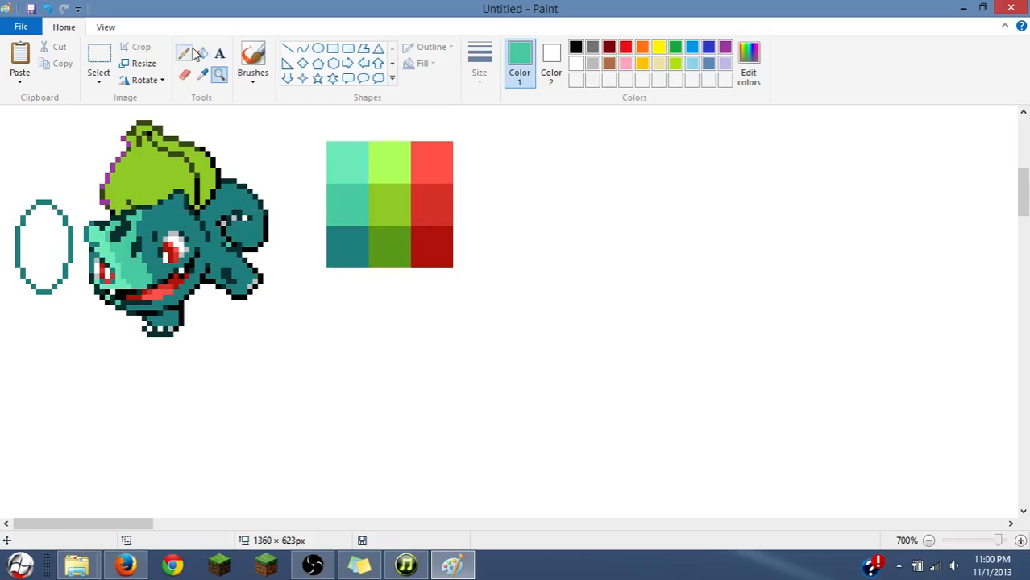
left_click(202, 74)
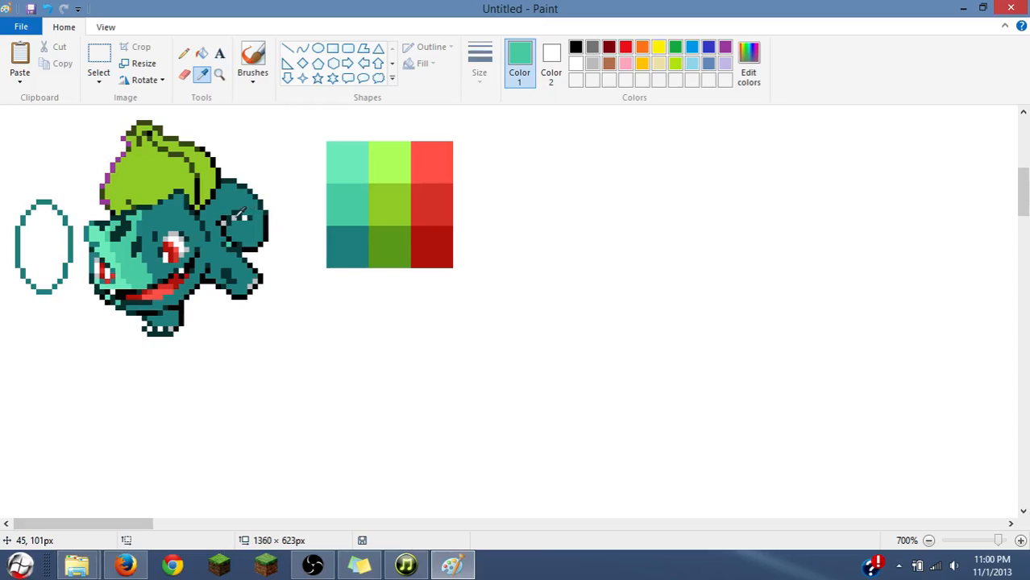
left_click(238, 197)
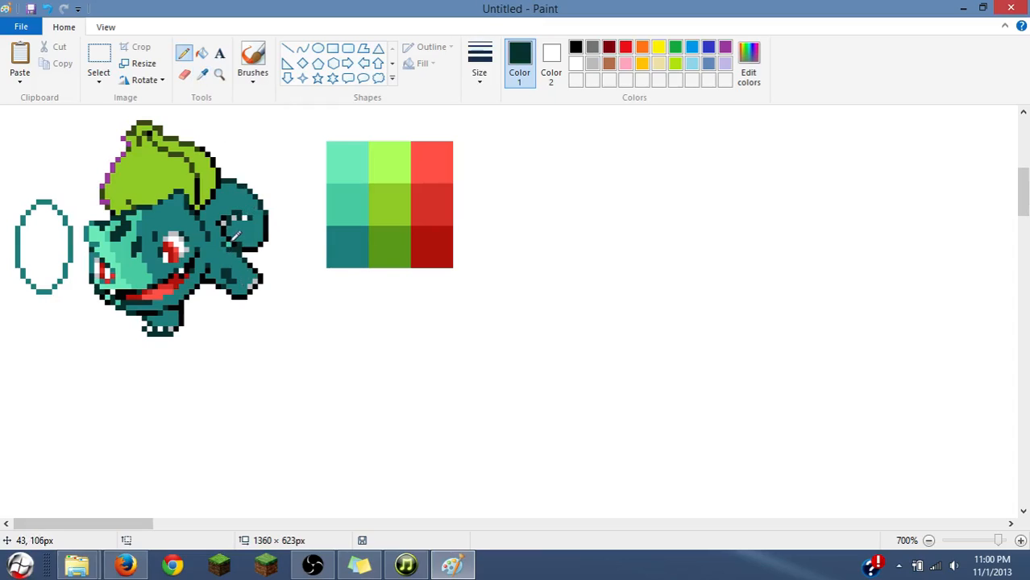
left_click(201, 73)
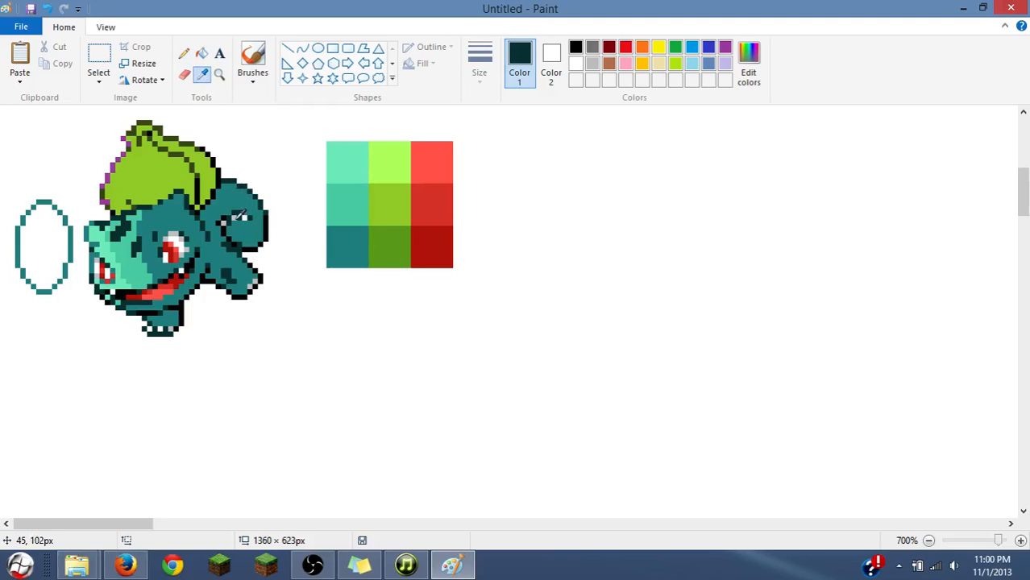
left_click(237, 214)
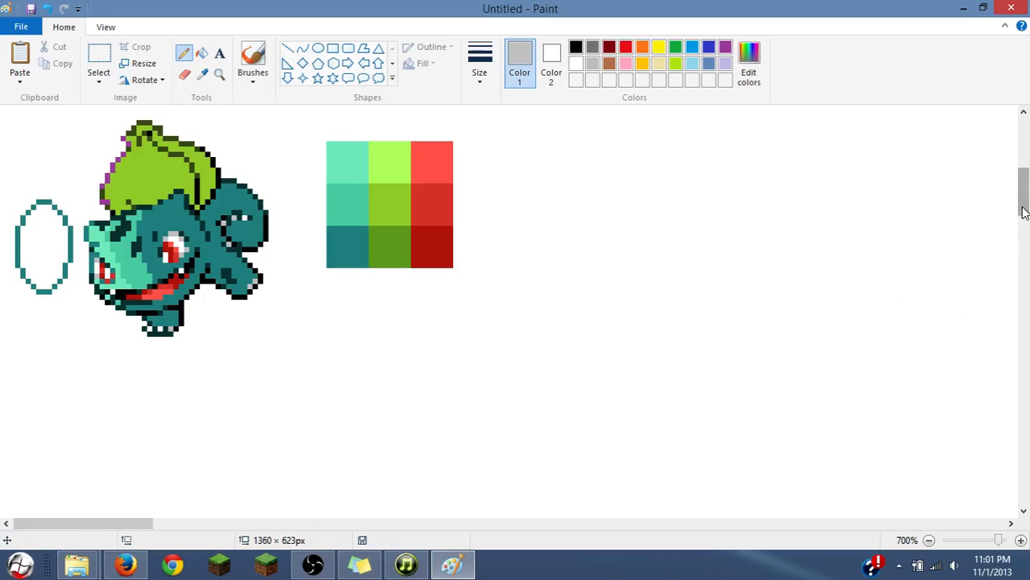
scroll(1023, 201, "up", 1)
left_click_drag(1023, 197, 1023, 196)
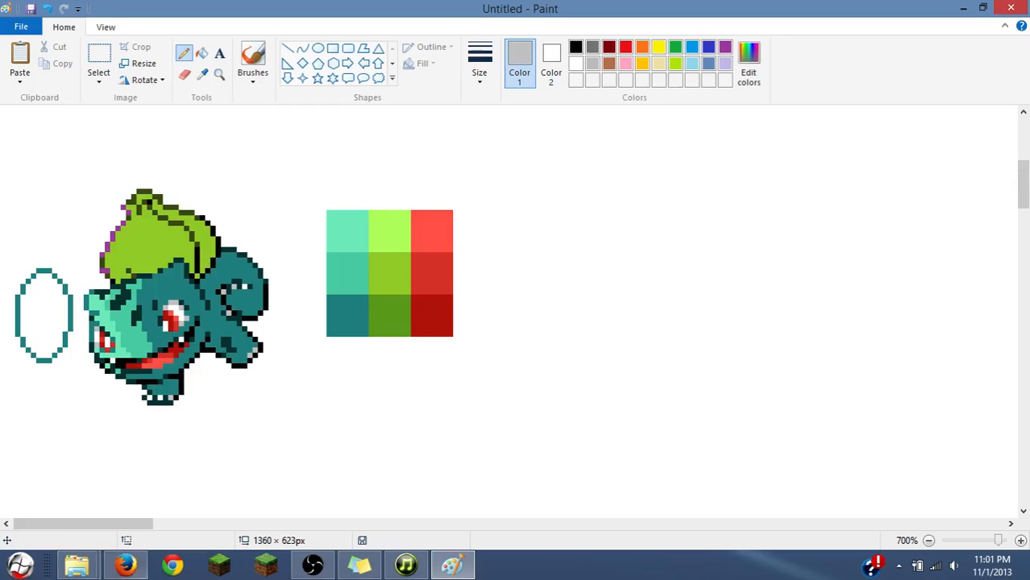
- Switch to the Poke'Sprites folder in File Explorer and open Trigonomachy.png in Paint
mouse_move(78, 565)
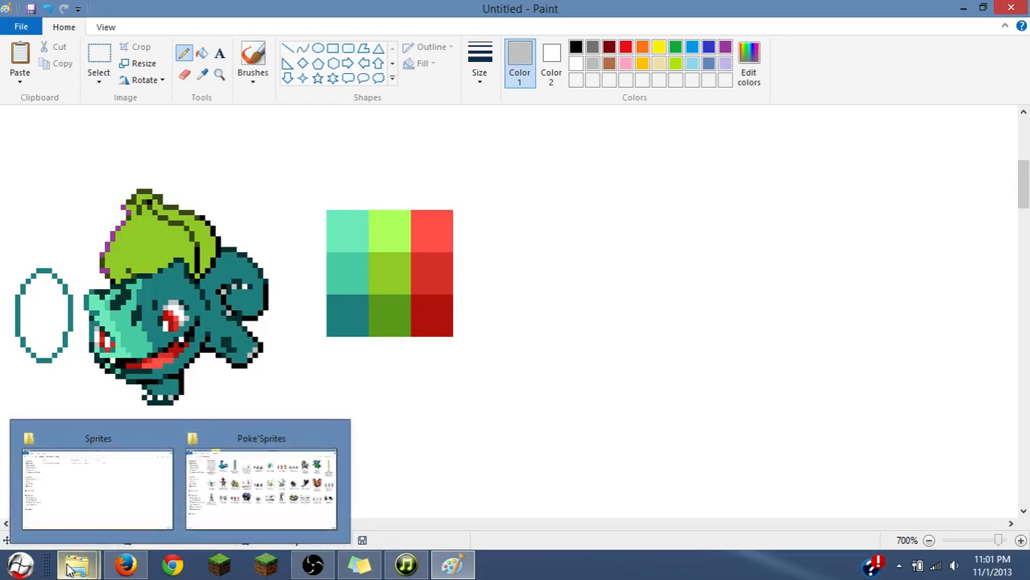
left_click(246, 501)
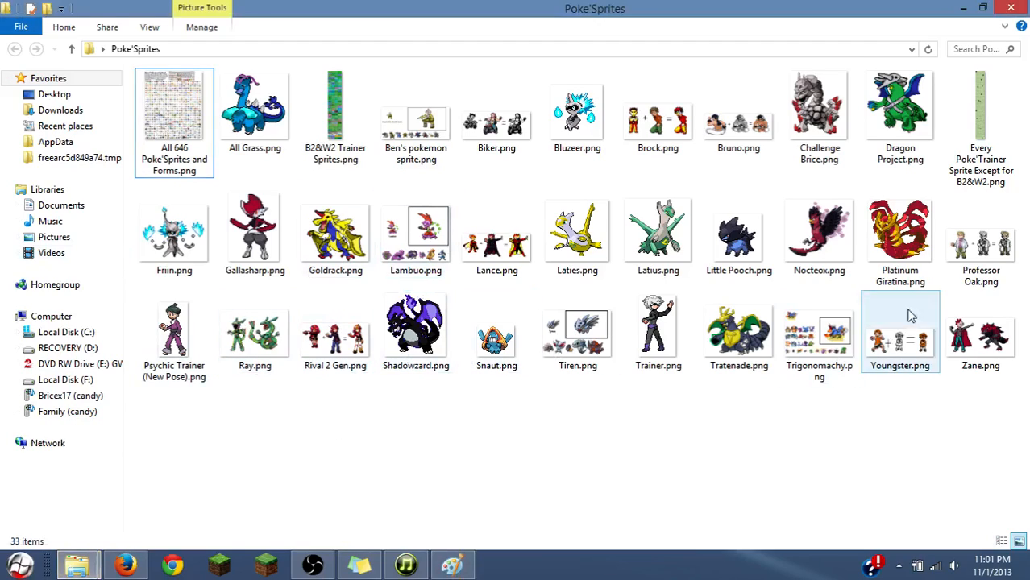
left_click(838, 351)
double_click(838, 352)
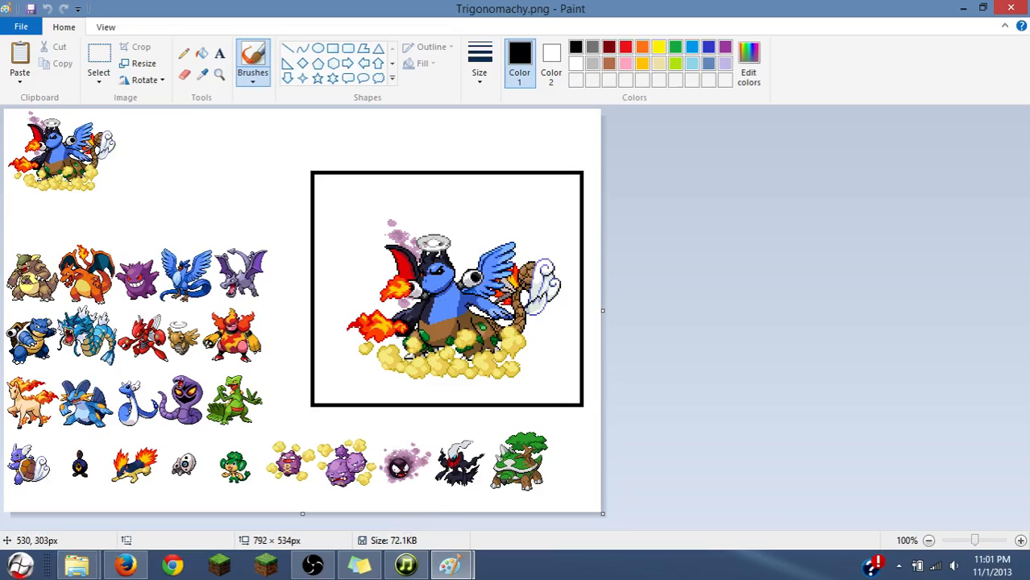
- Marquee-select the halo, head and torso of the enlarged framed creature, and close Trigonomachy.png to return to the untitled Bulbasaur drawing
left_click(99, 60)
mouse_move(411, 200)
left_mouse_down()
mouse_move(349, 292)
mouse_move(524, 321)
mouse_move(209, 288)
mouse_move(574, 312)
mouse_move(478, 331)
left_mouse_up()
left_click(635, 350)
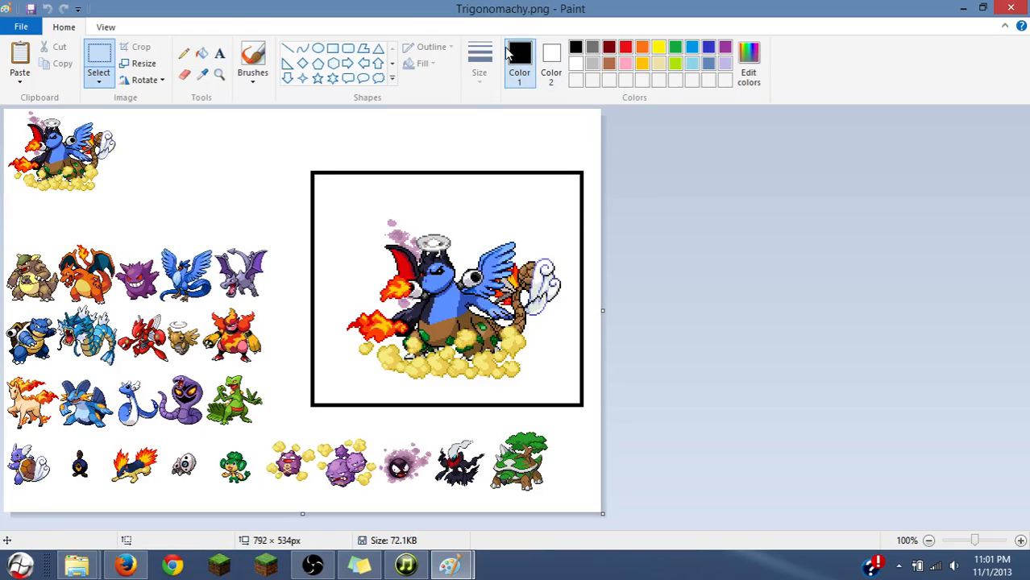
left_click(1010, 8)
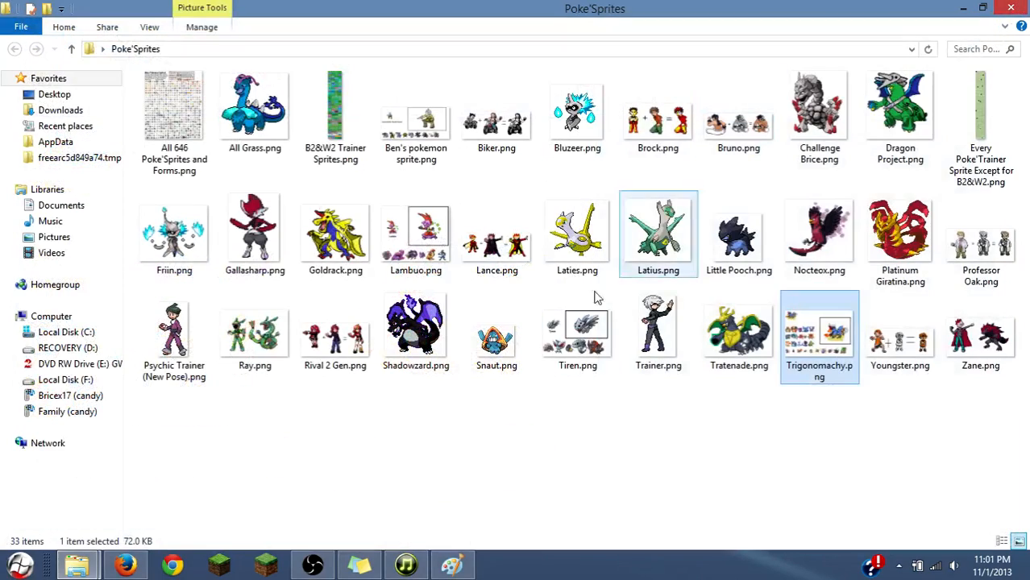
left_click(451, 565)
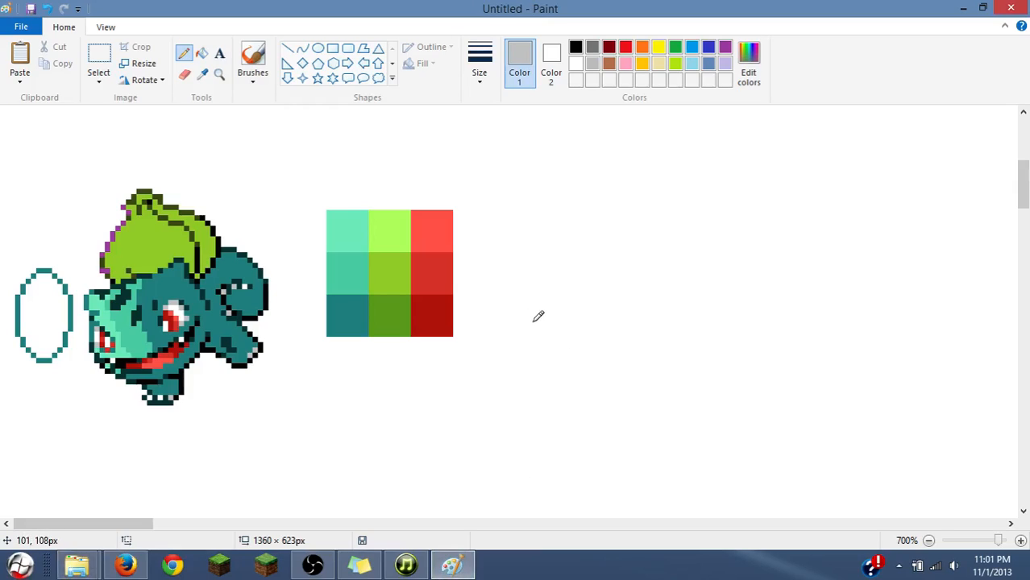